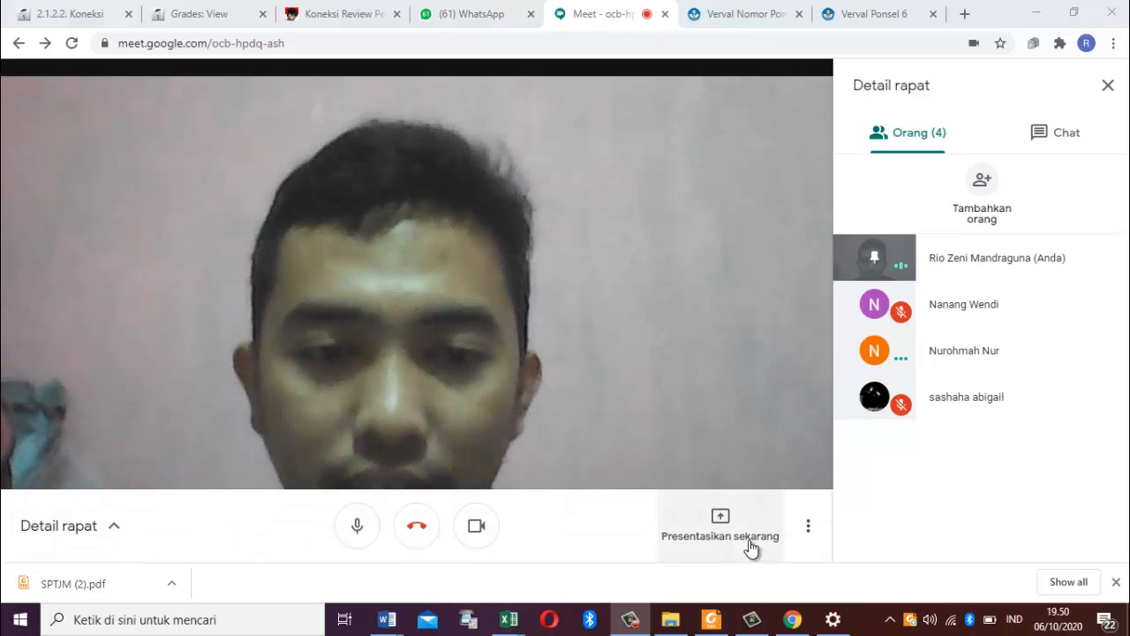
Step: Start presenting the screen in the meeting and switch to the blank Word document Document1
left_click(729, 530)
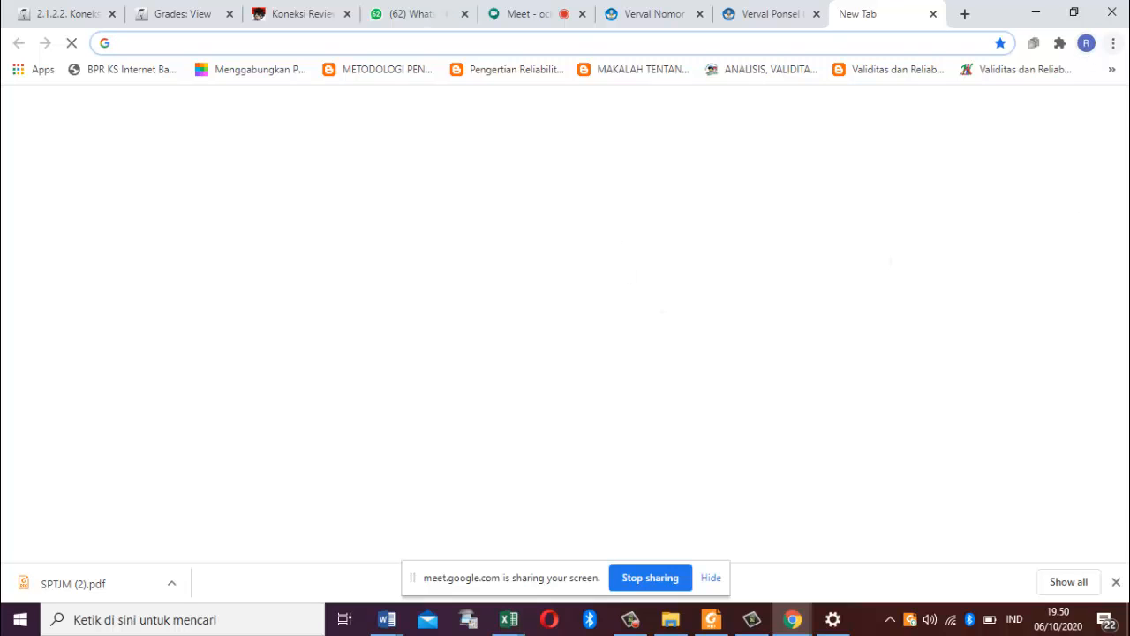
left_click(387, 621)
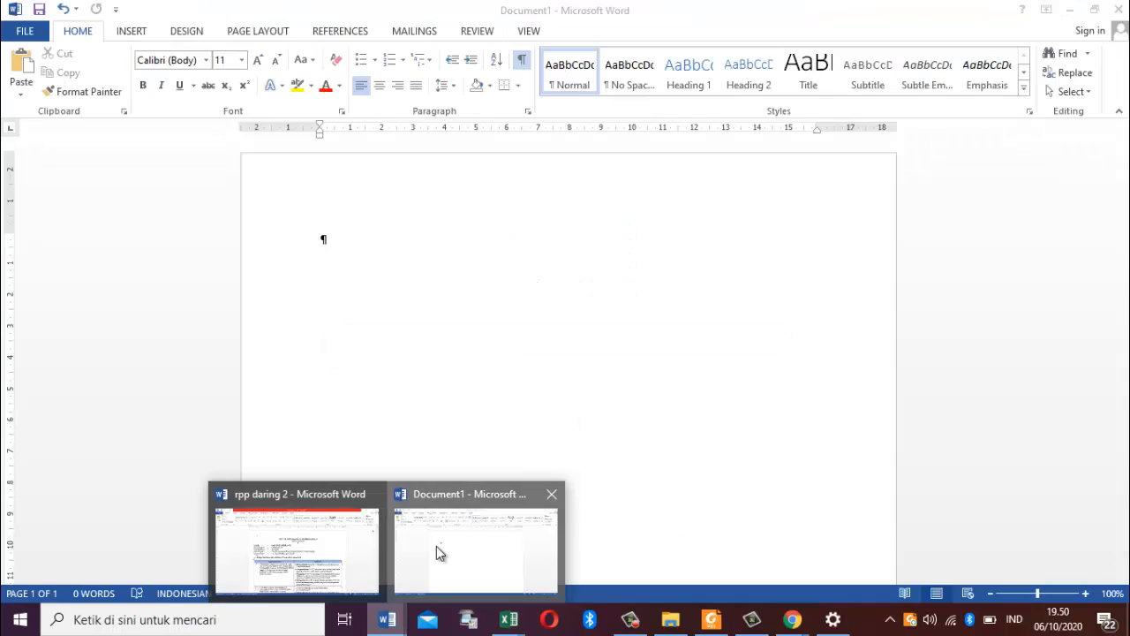
left_click(436, 546)
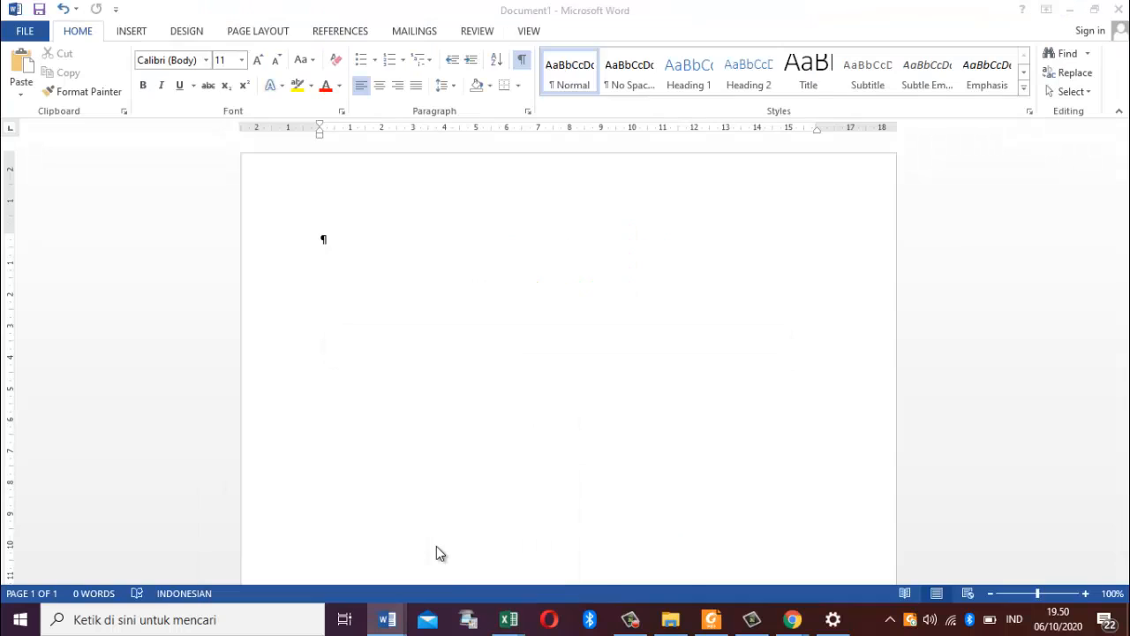
Step: Write the heading "Langkah pertama" on the first line of the document, with empty paragraphs below it
left_click(352, 246)
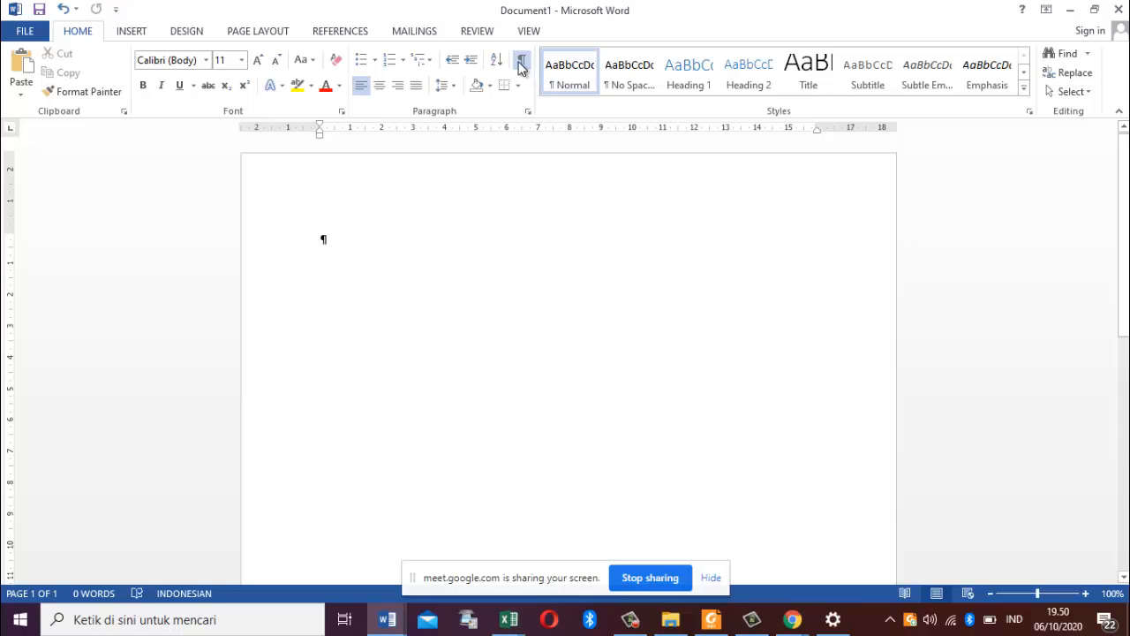
key("Return")
key("Return")
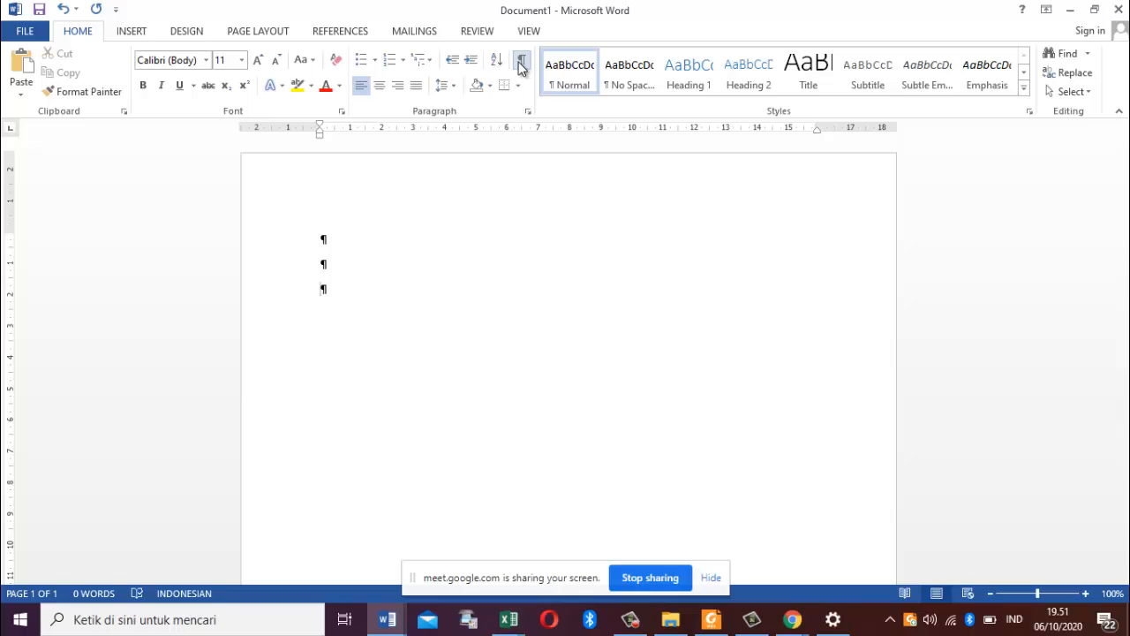
type("Langkah")
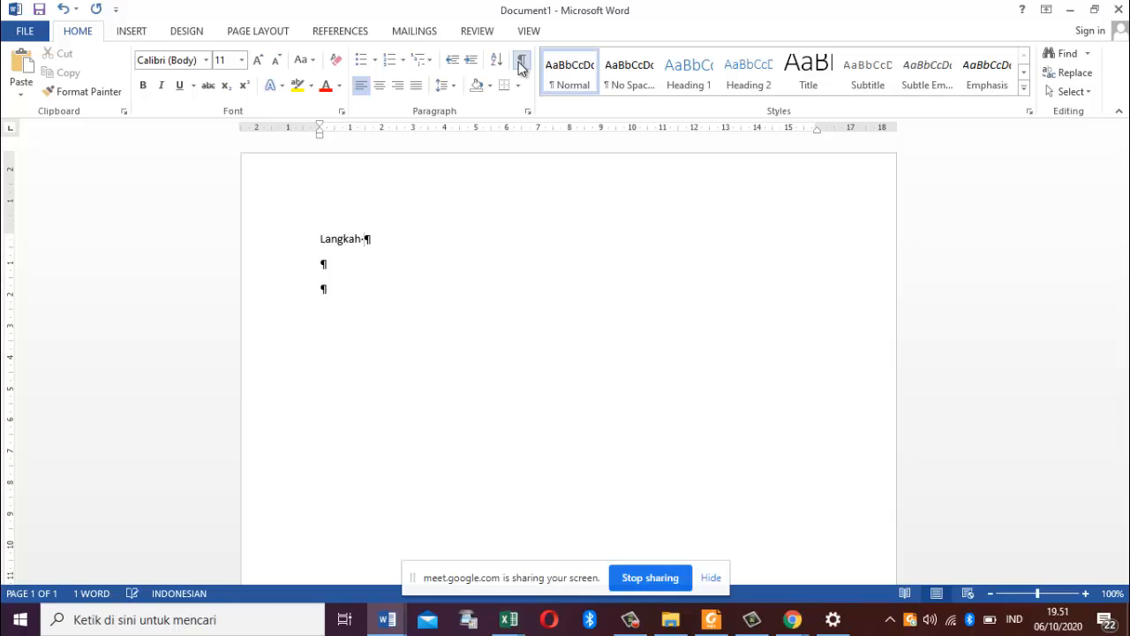
type(" pertama")
key("Return")
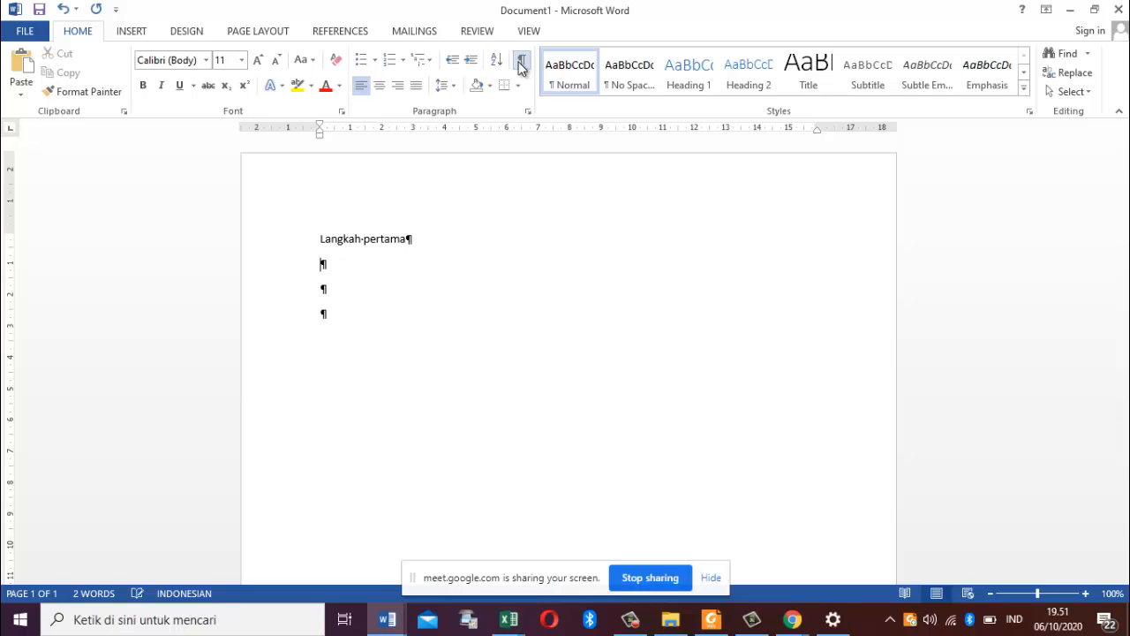
Step: Write "1. Mencari nama-nama perusahaan yang akan ingin daftar" on the line under the heading
type("Mencar")
key("BackSpace")
key("BackSpace")
key("BackSpace")
key("BackSpace")
key("BackSpace")
key("BackSpace")
type("1. Mencari nama-nama")
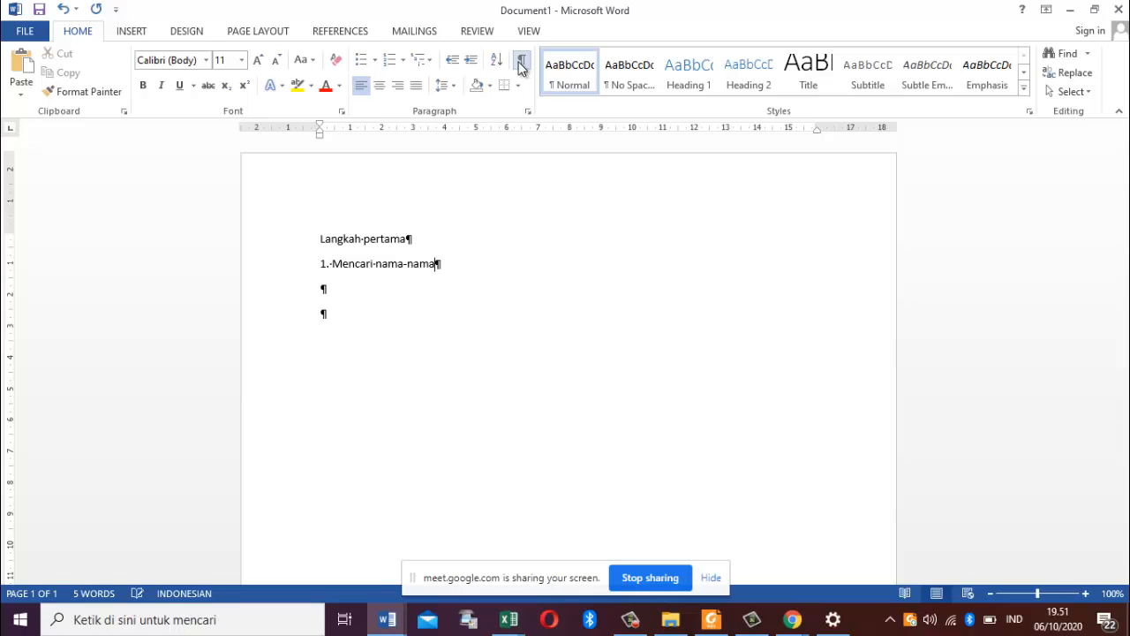
type(" perusahaan yang ak")
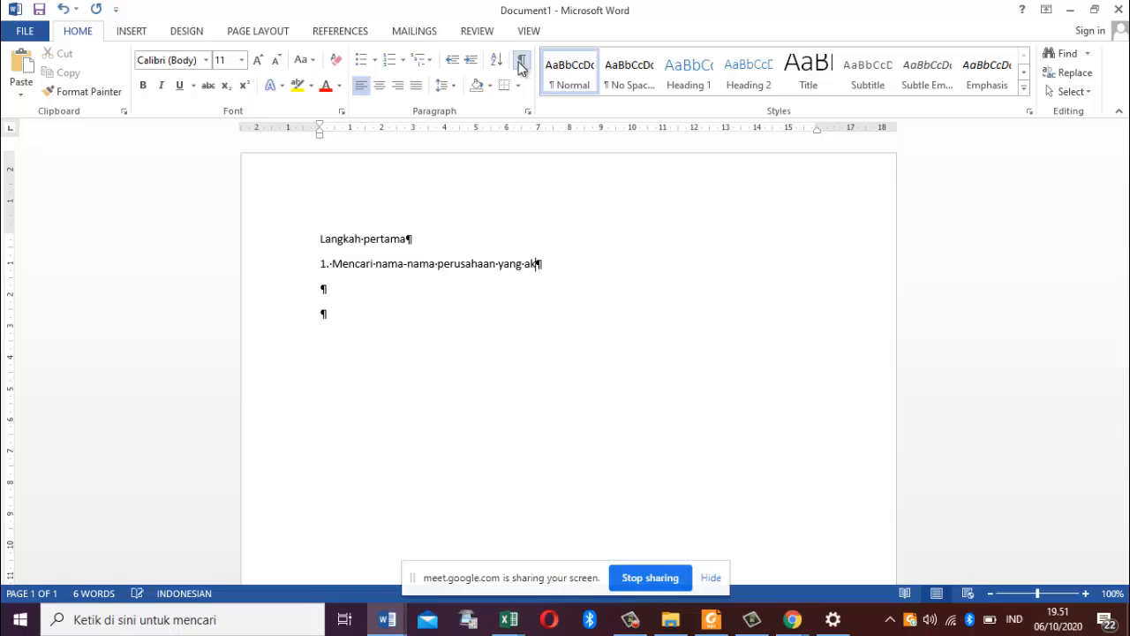
type("an d")
key("BackSpace")
type("ingin")
type("dafta")
type("kan")
key("BackSpace")
key("BackSpace")
key("BackSpace")
type("r")
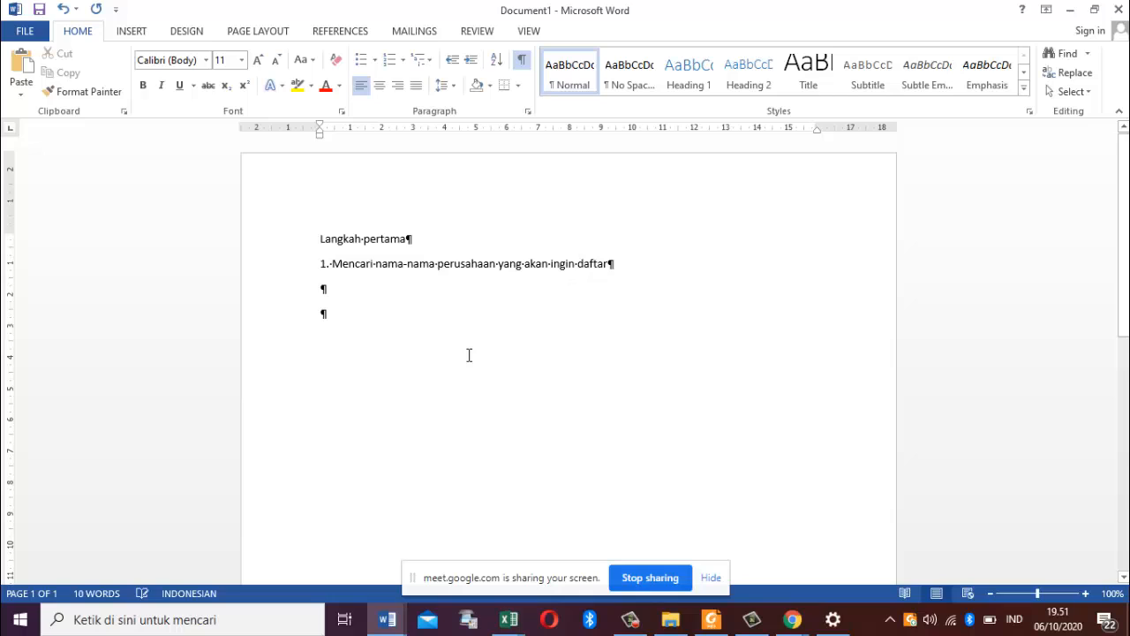
Step: Separate the number 1 from its text with a tab gap and add the indented sub-item "a. Pertamina" below it
left_click(376, 263)
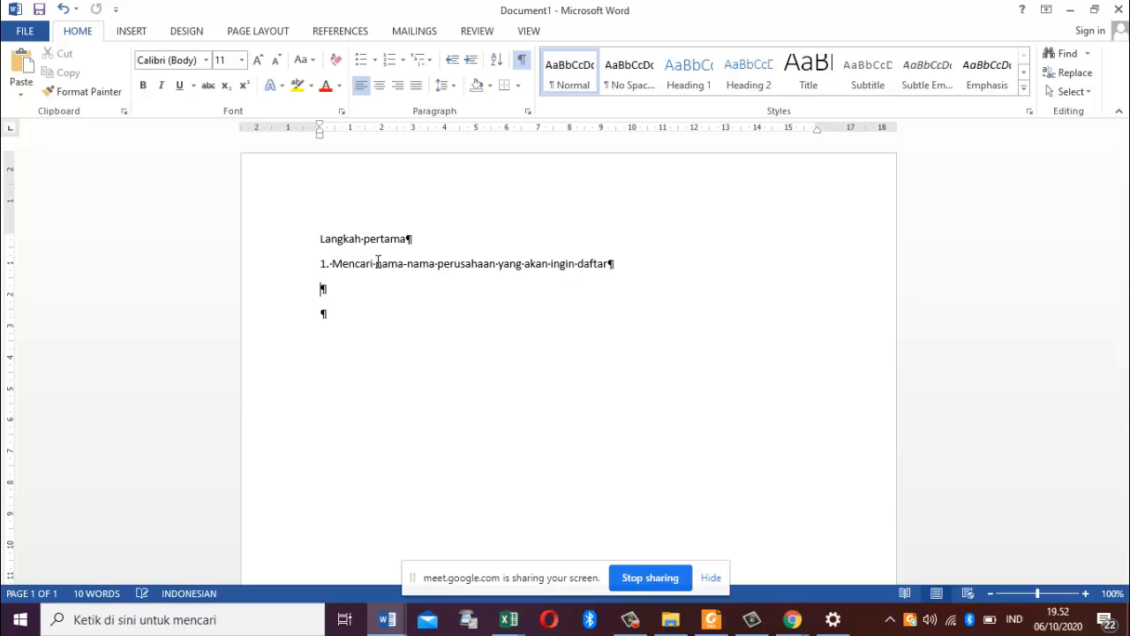
type("-")
key("BackSpace")
key("BackSpace")
key("space")
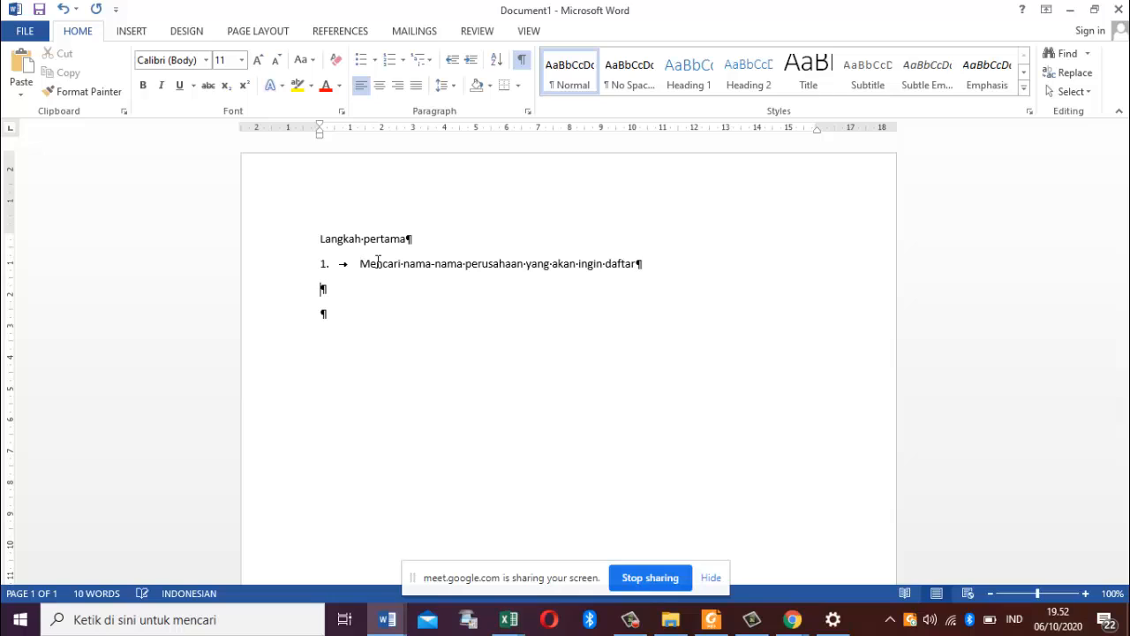
key("Tab")
type("a. Pertamina")
Step: Enlarge the document view to 200% and hide the paragraph formatting marks
left_click(1090, 592)
left_click(1090, 593)
left_click(1090, 592)
left_click(1090, 593)
left_click(1090, 593)
left_click(1090, 592)
left_click(1089, 593)
left_click(1090, 593)
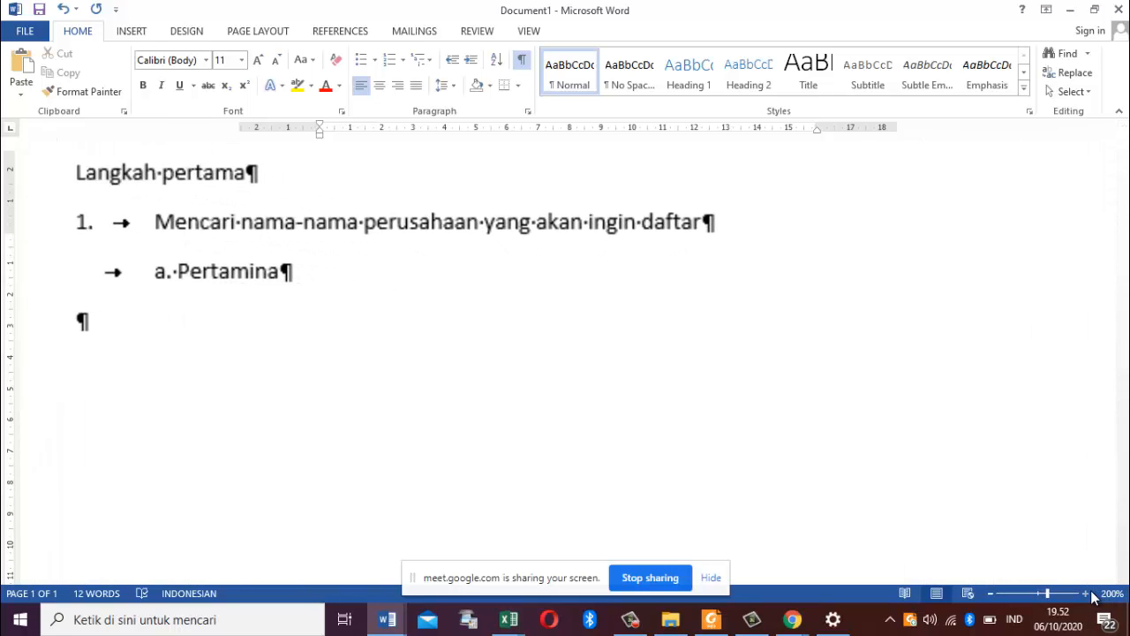
left_click(522, 60)
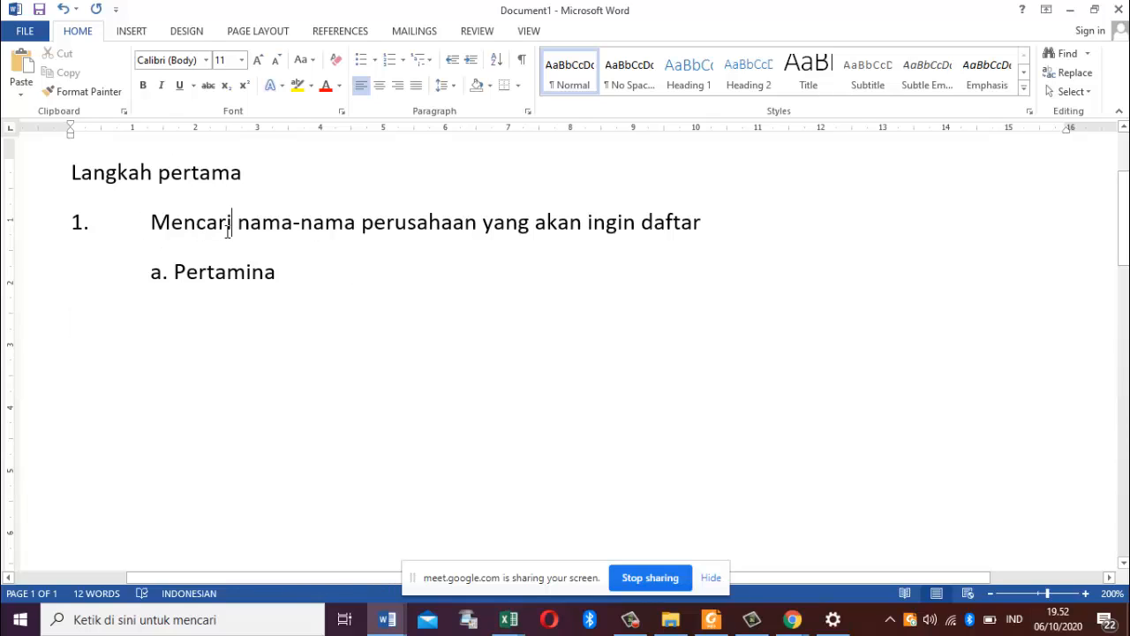
Step: Replace the word "Mencari" at the start of item 1 with "Membuat daftar"
key("BackSpace")
key("BackSpace")
key("BackSpace")
key("BackSpace")
key("BackSpace")
type("m")
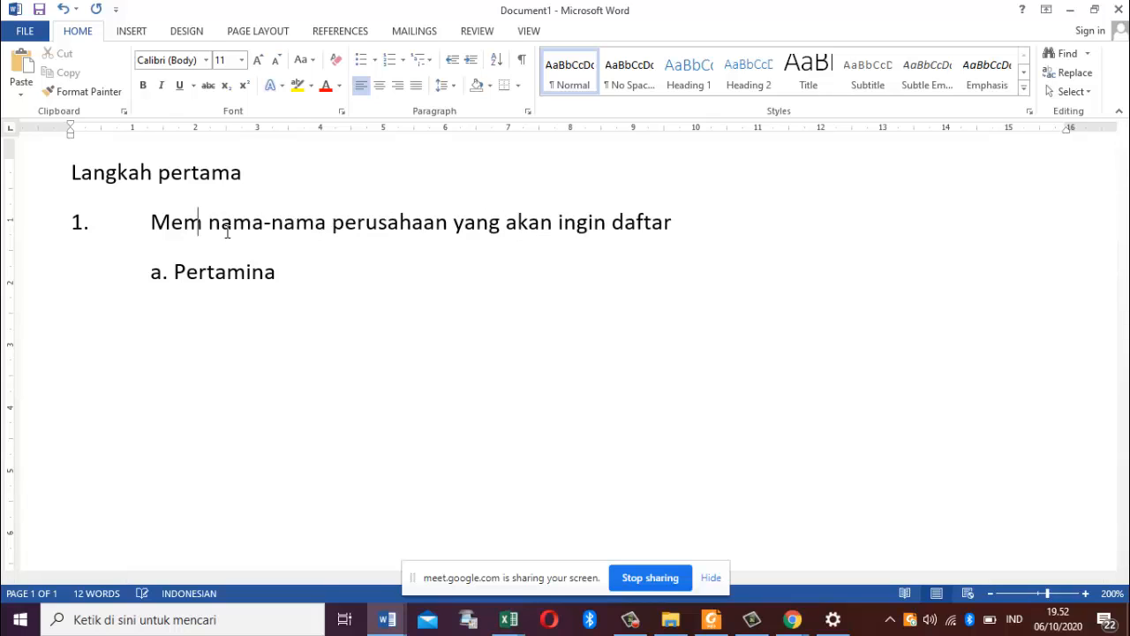
type("buat")
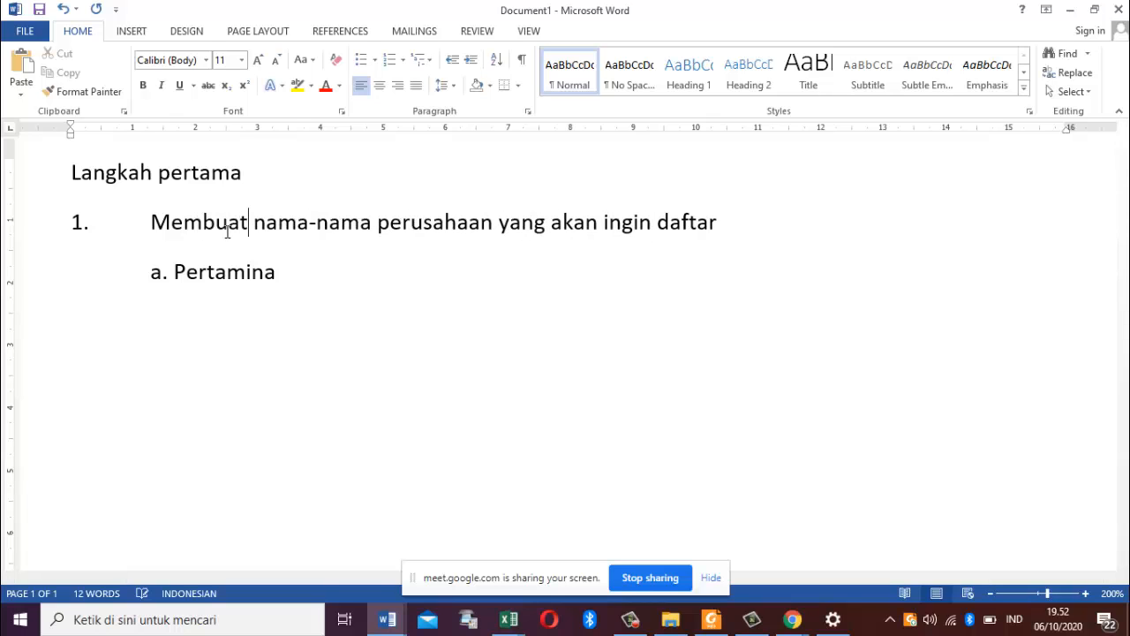
type(" daftar")
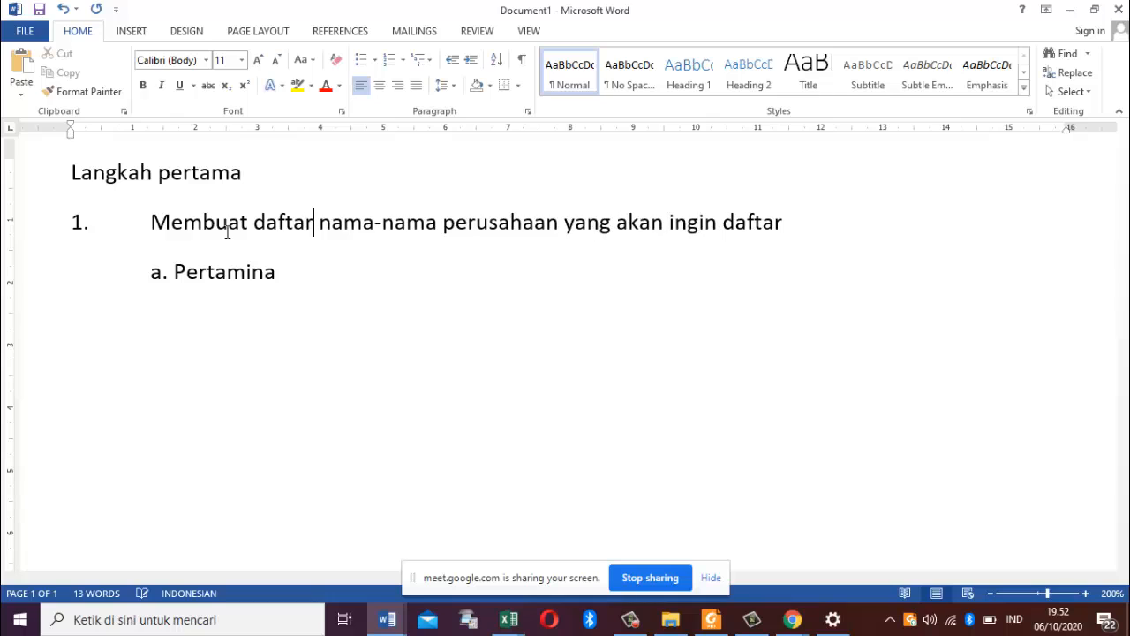
Step: Delete the word "akan" before "ingin" in item 1
key("Right")
key("Right")
key("Right")
key("Right")
key("Right")
key("Right")
key("Right")
key("Right")
key("Right")
key("Right")
key("Right")
key("Right")
key("Right")
key("Right")
key("Right")
key("Right")
key("Right")
key("Right")
key("Right")
key("Right")
key("Right")
key("Right")
key("Right")
key("Right")
key("BackSpace")
key("BackSpace")
key("BackSpace")
key("BackSpace")
key("BackSpace")
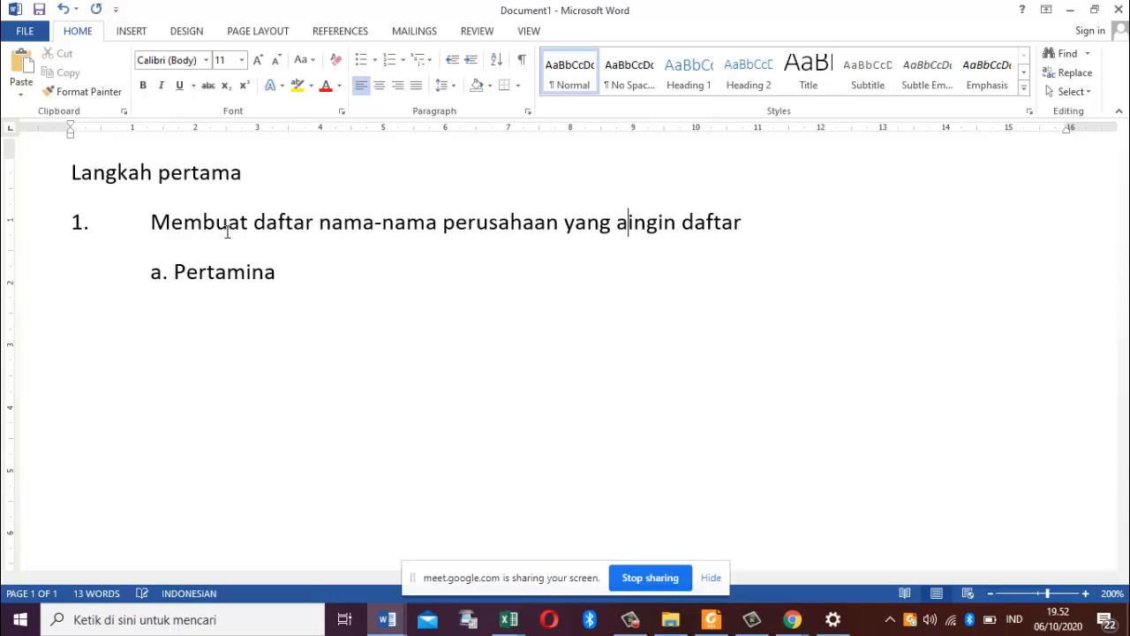
Step: Replace the last word "daftar" in item 1 with "kalian lamar."
key("Right")
key("Right")
key("Right")
key("Right")
key("Right")
key("Right")
key("Right")
key("Right")
key("Right")
key("Right")
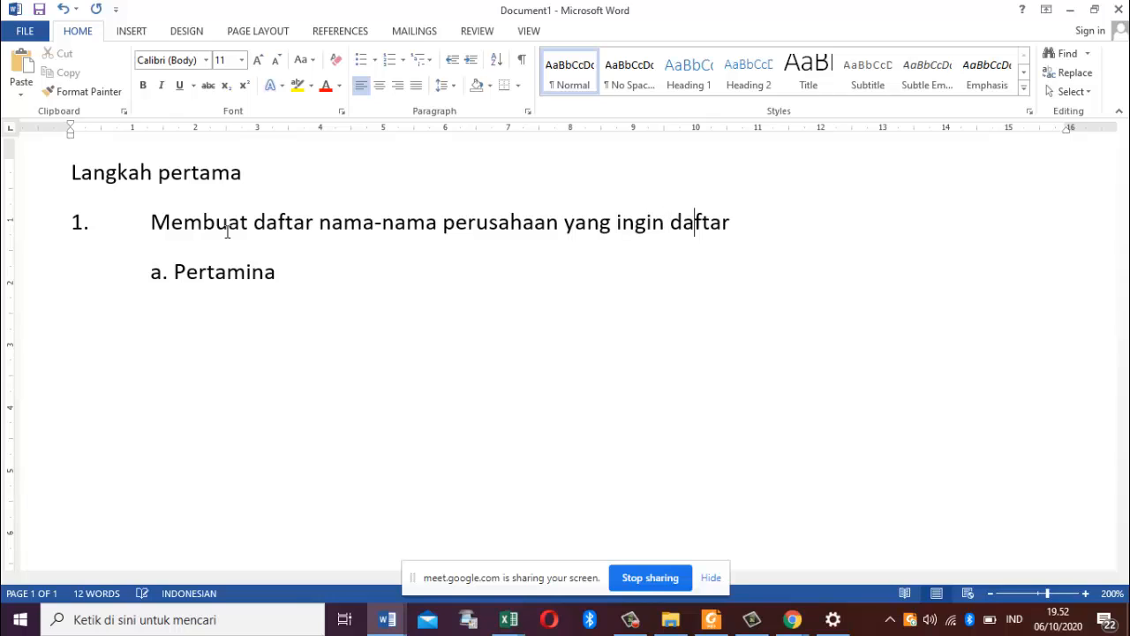
key("Right")
key("Right")
key("BackSpace")
key("BackSpace")
key("BackSpace")
key("BackSpace")
key("BackSpace")
key("BackSpace")
type("kalian ")
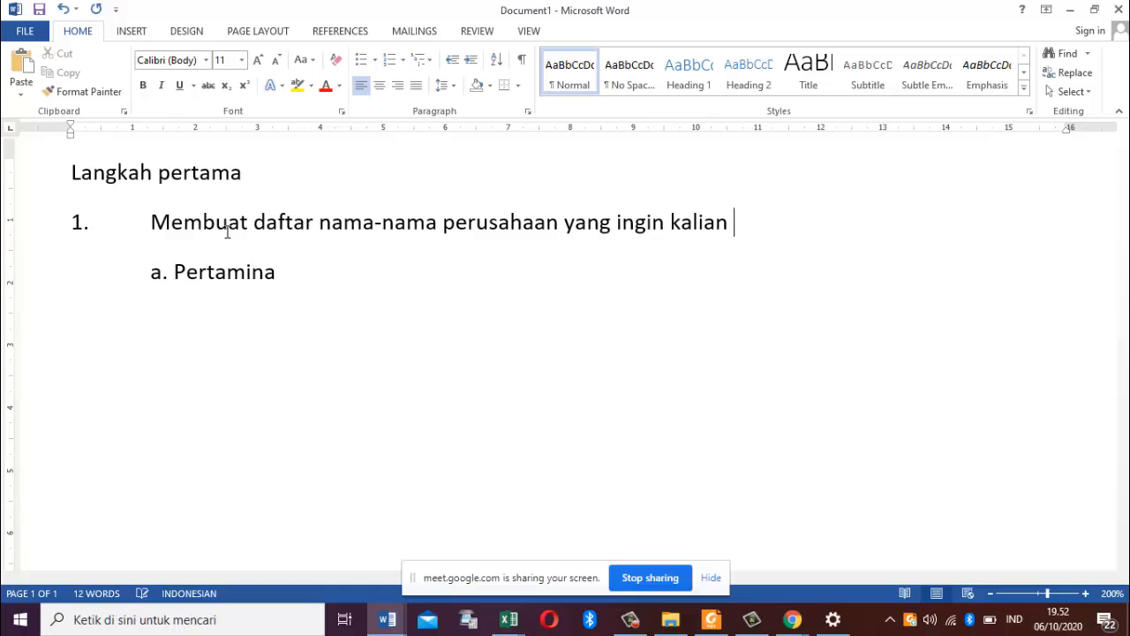
type("lamar.")
Step: Add the indented sub-items "b. Astra", "C. PT KAI" and "D. Telkom" below "a. Pertamina"
left_click(304, 275)
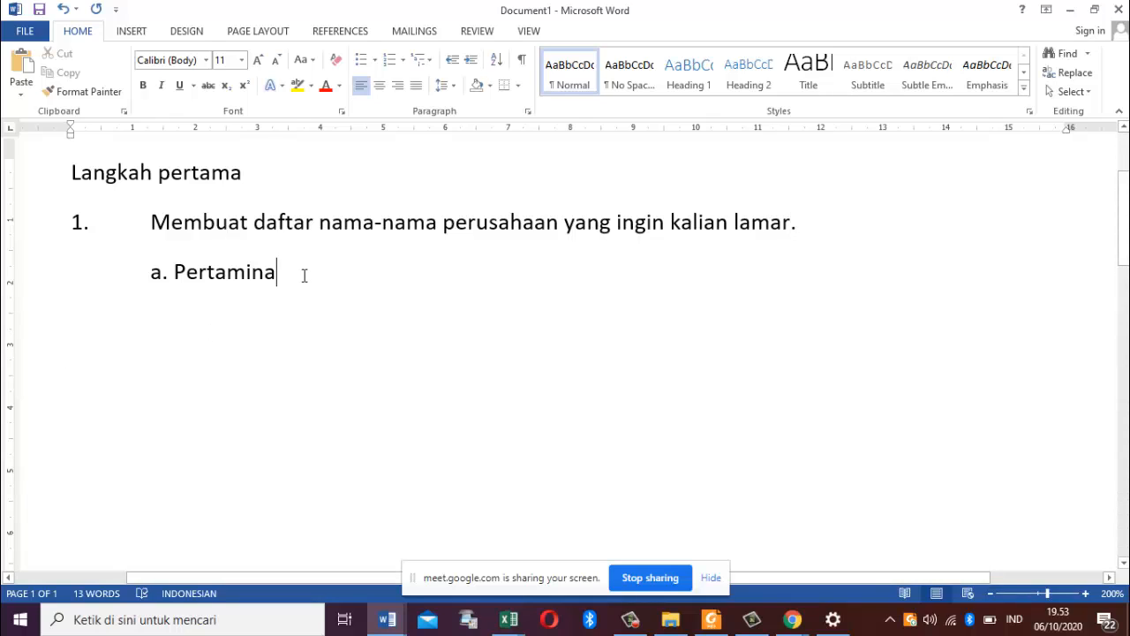
key("Return")
key("Tab")
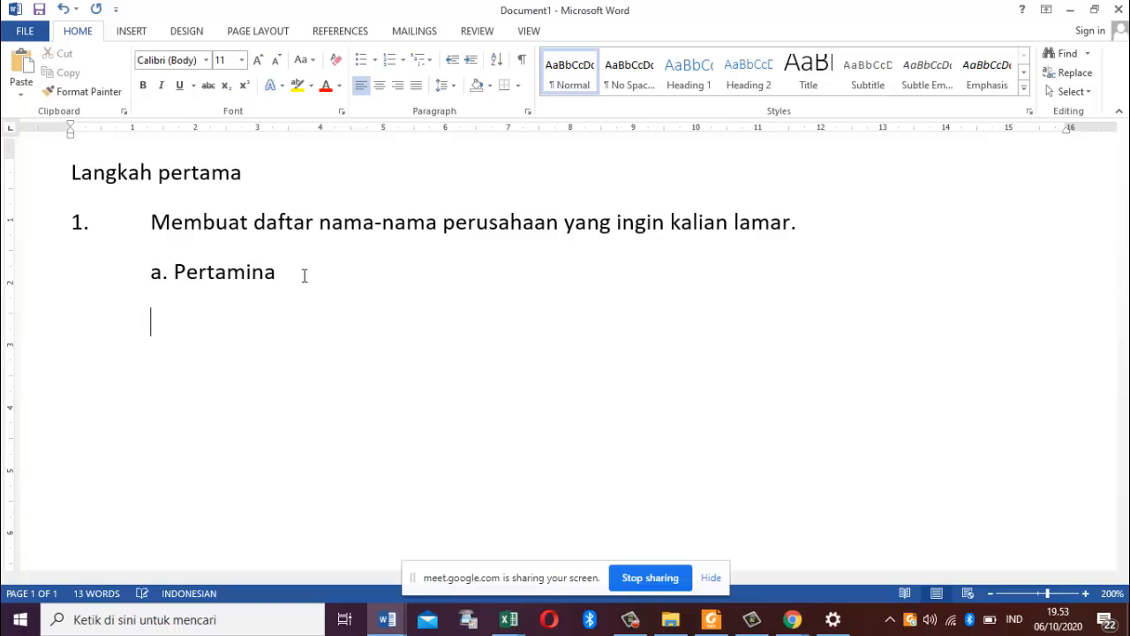
type("b. Astra")
key("Return")
key("Tab")
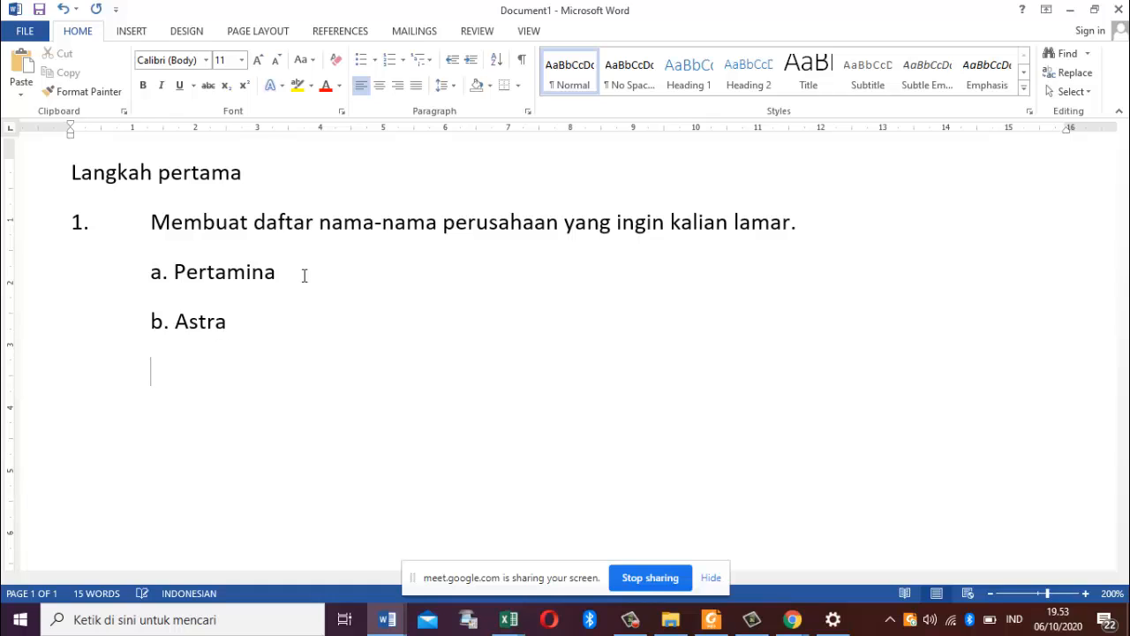
type("C. PT KAI")
key("Return")
key("Tab")
type("D.")
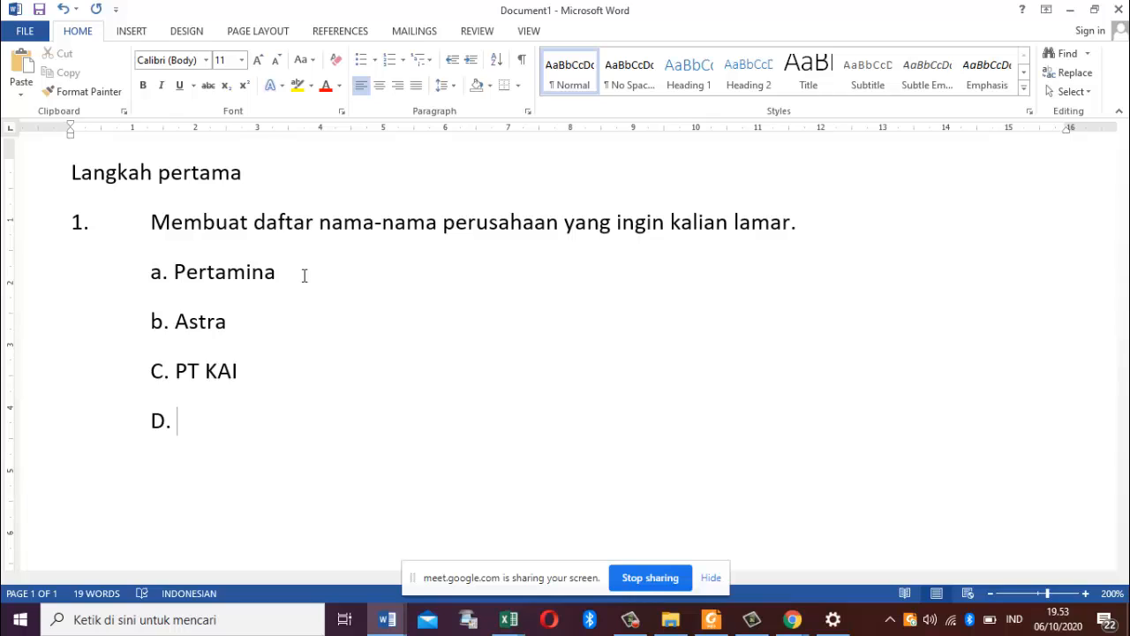
type("Telkom")
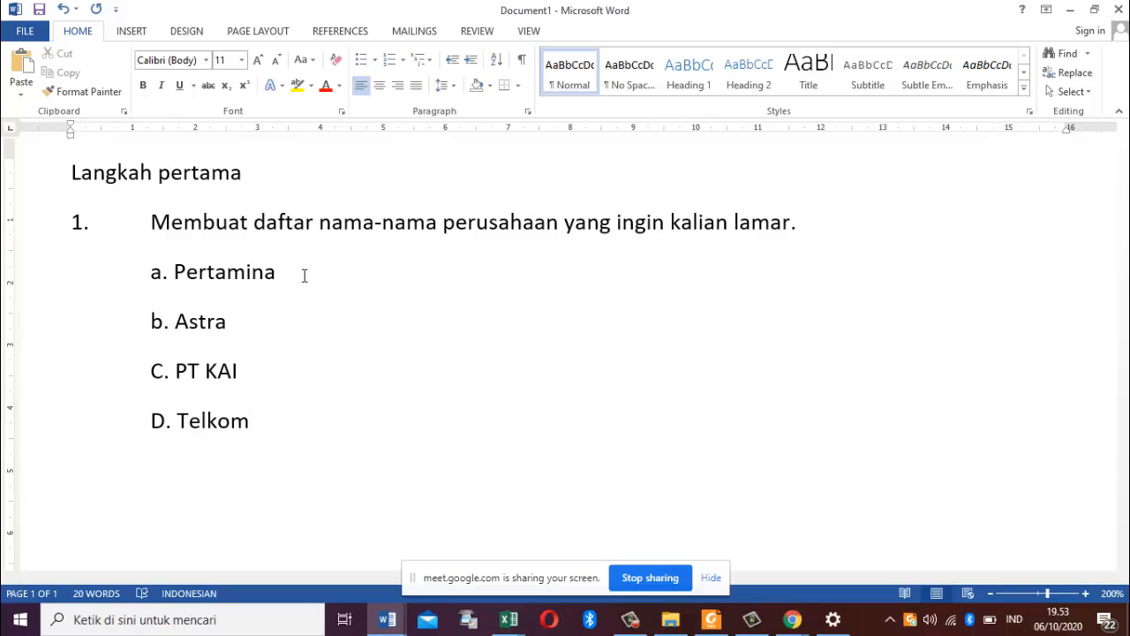
Step: Add item 2 with the text "Mencari web resmi perusahaan" below the company list, followed by an empty line
key("Return")
key("BackSpace")
type("2.")
key("Tab")
type("Mencar")
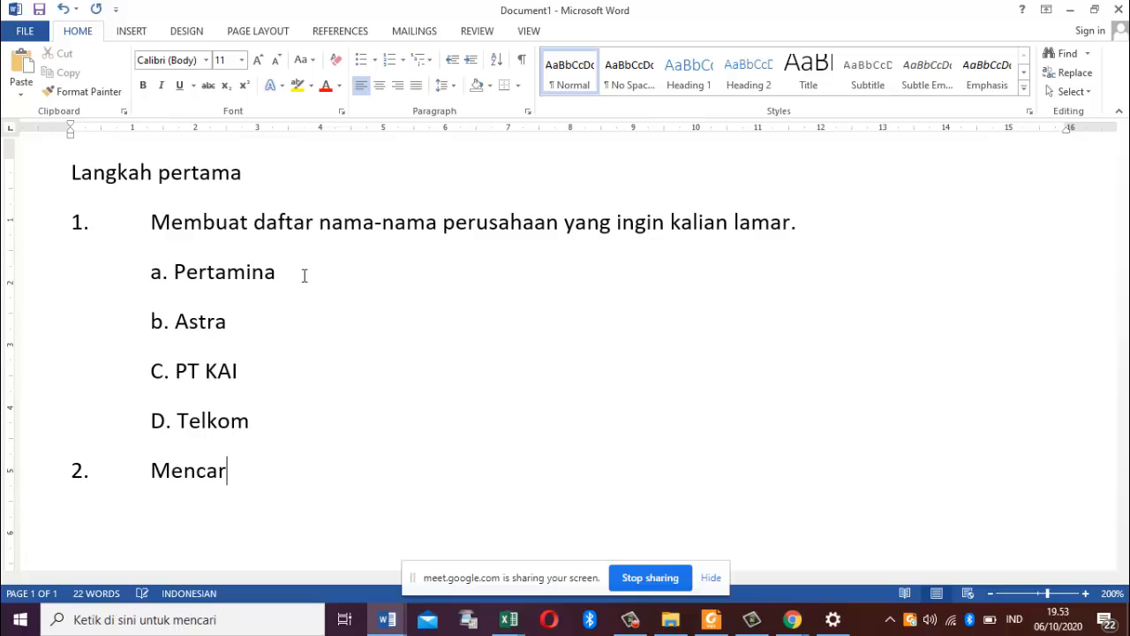
type("i web resmi p")
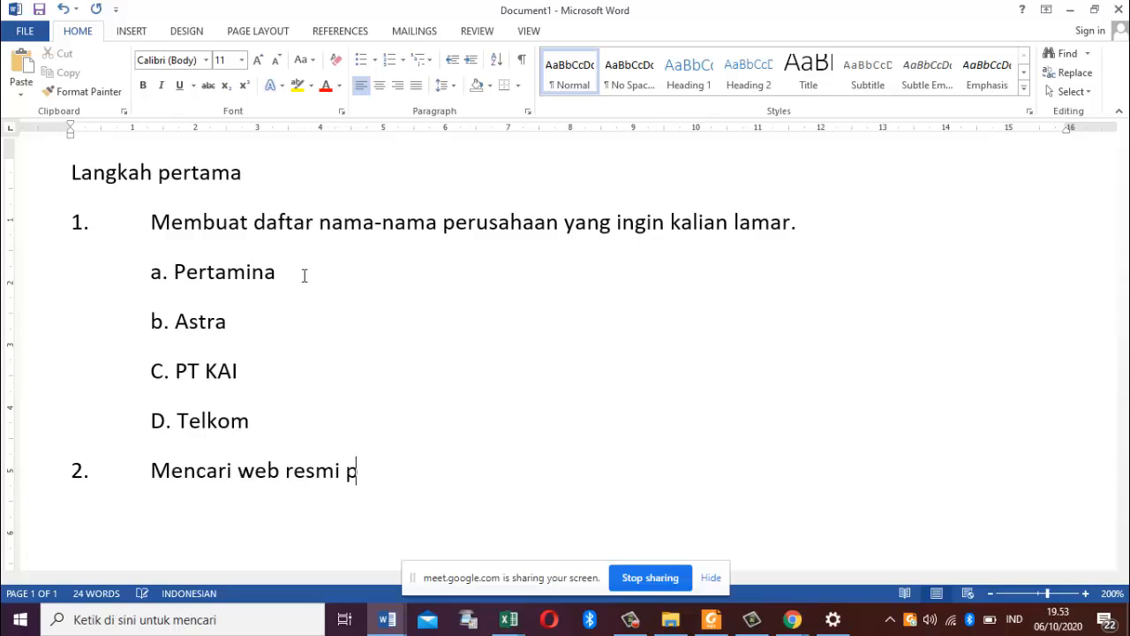
type("erusahaan")
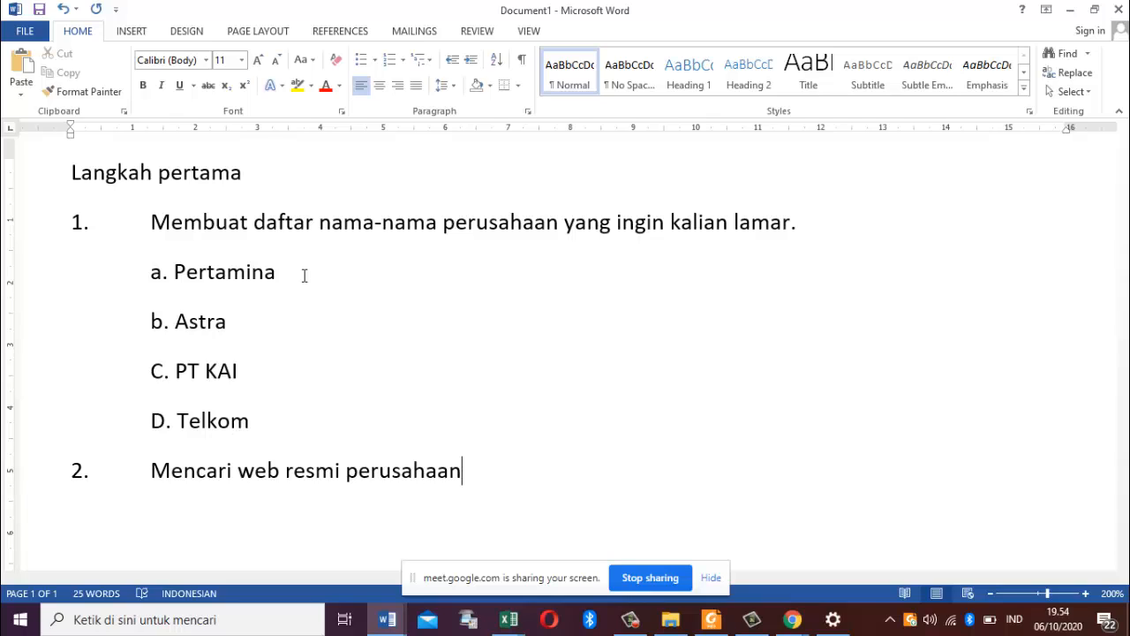
key("Return")
key("BackSpace")
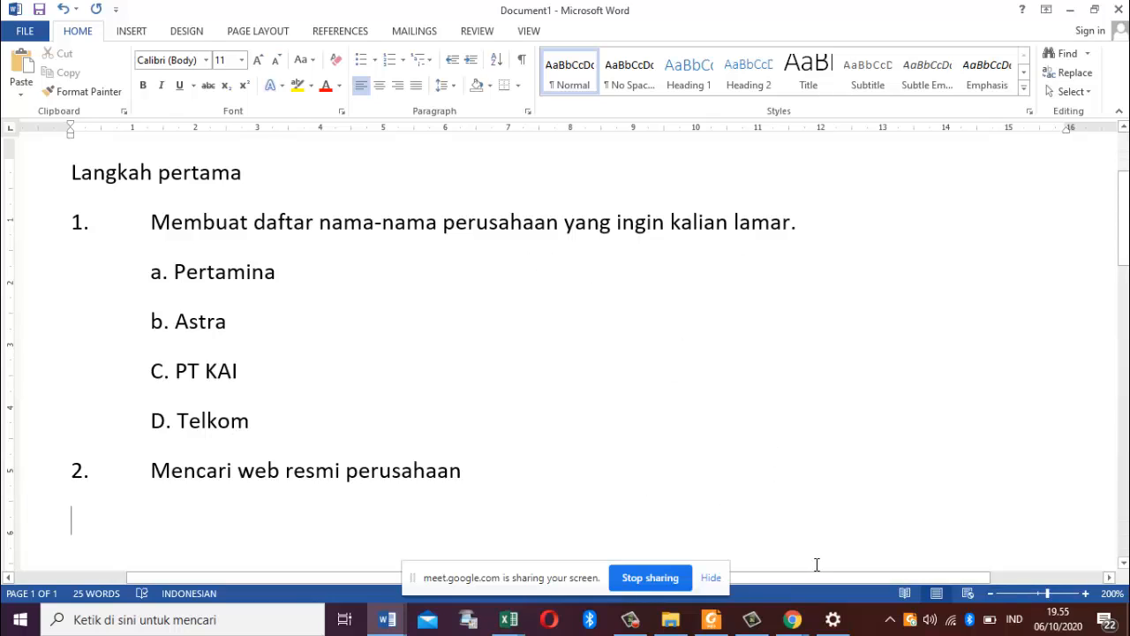
Step: Switch to Chrome, search Google for "pertamina" and dismiss the location permission request
mouse_move(792, 619)
left_click(764, 534)
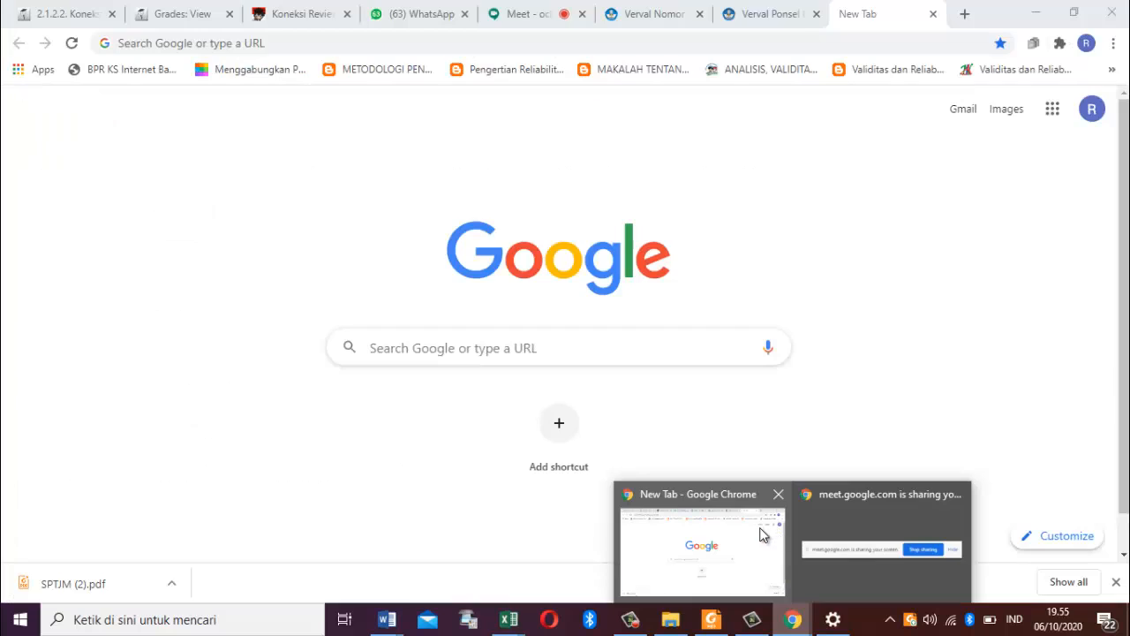
left_click(761, 39)
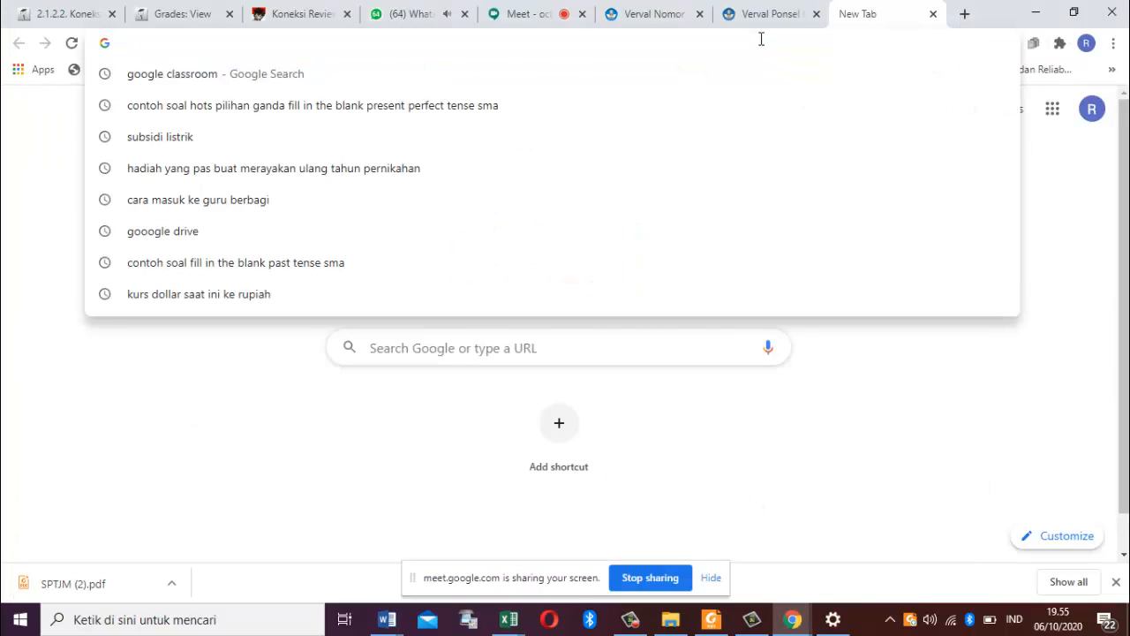
type("pe")
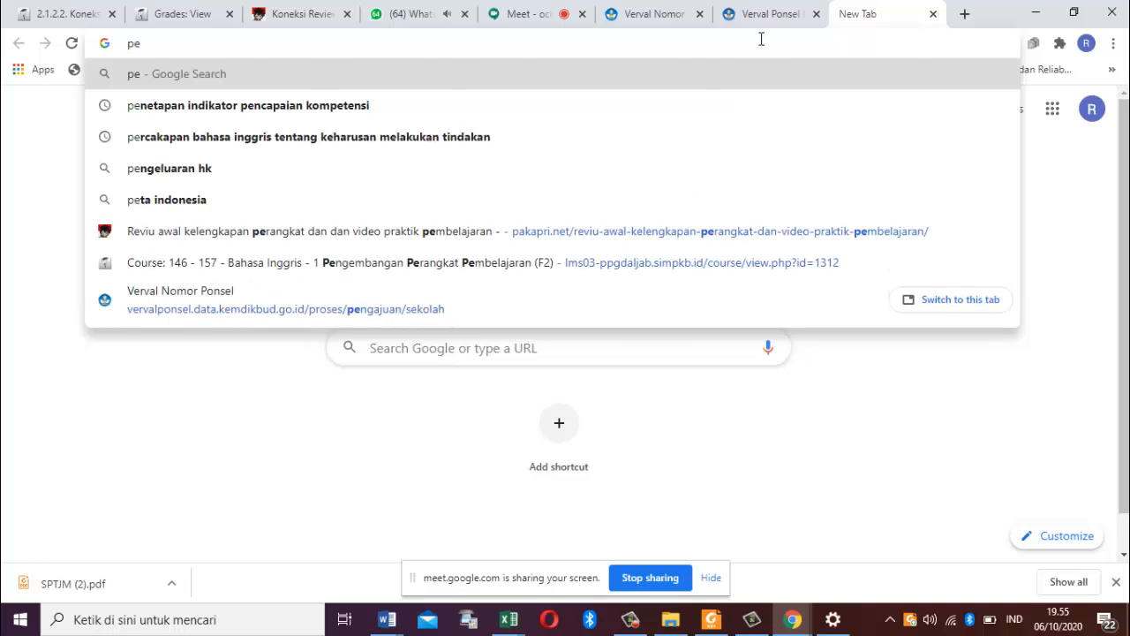
key("BackSpace")
key("BackSpace")
type("pertamina")
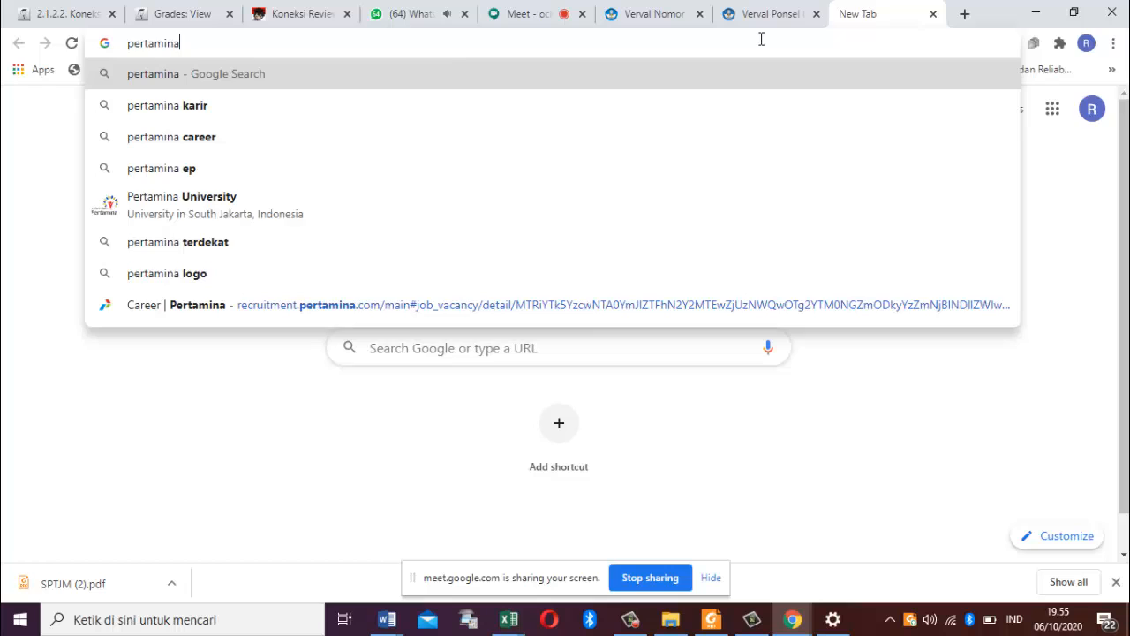
key("Return")
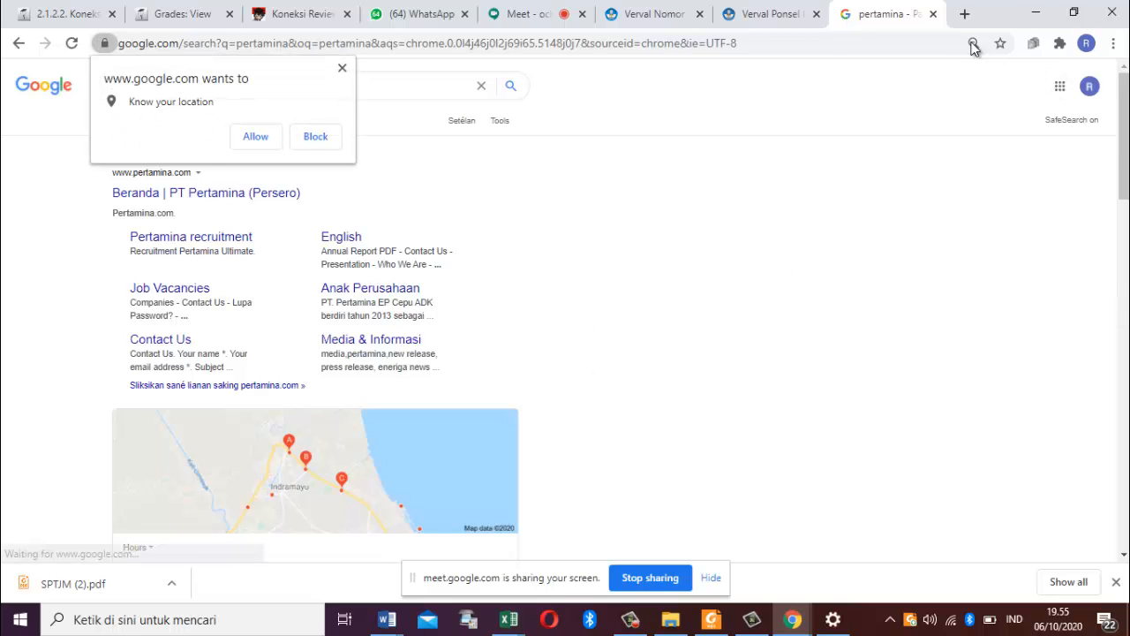
left_click(343, 68)
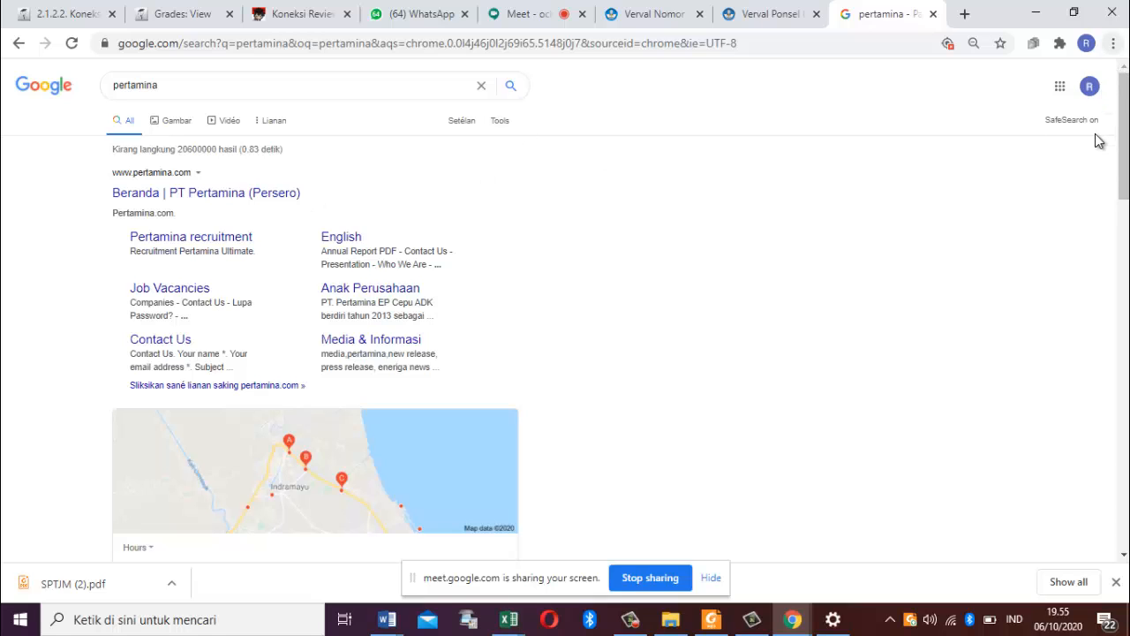
Step: Enlarge the Google results page for "pertamina" to beyond 200% zoom
key("alt+f")
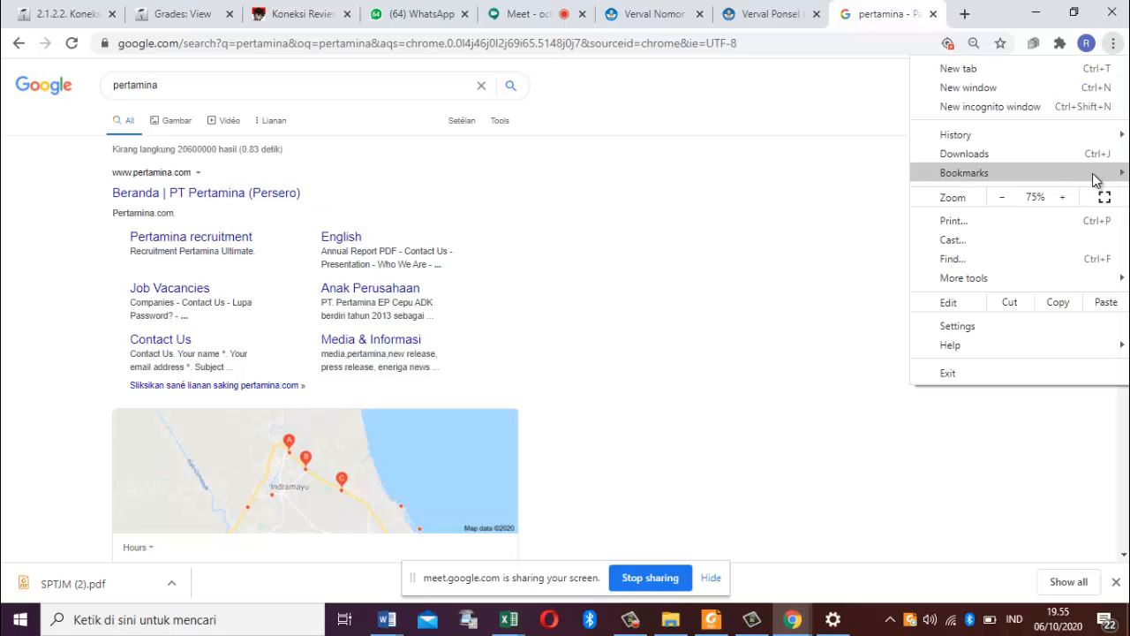
double_click(1073, 194)
double_click(1073, 194)
double_click(1073, 195)
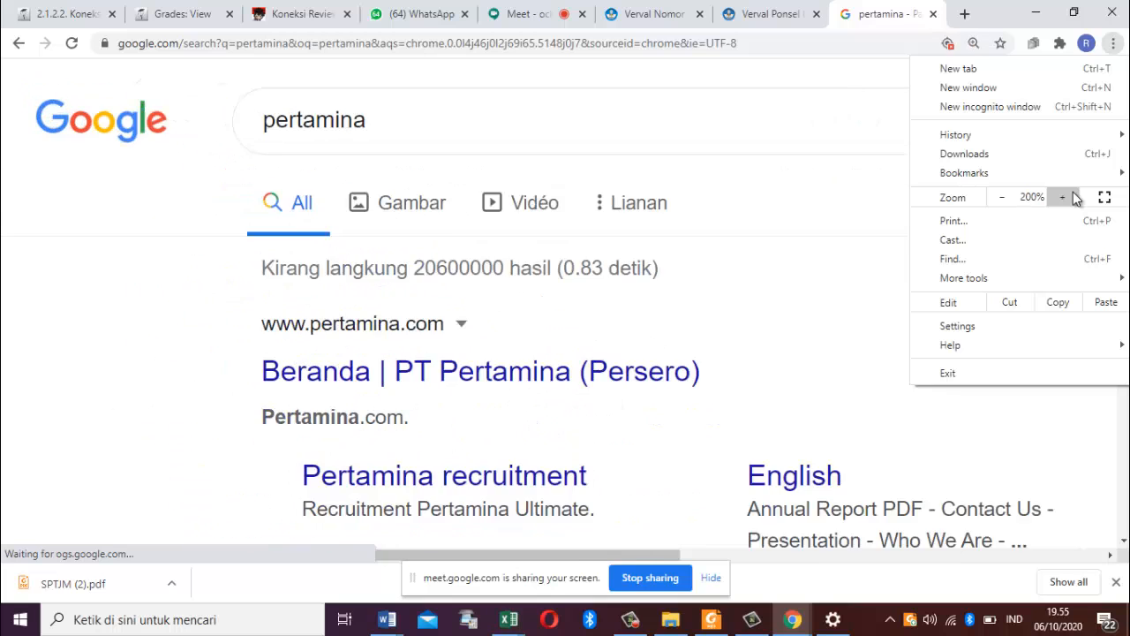
triple_click(1074, 195)
Step: Replace the search text with "rekrutmen pertamina" and run the Google search
left_click(629, 181)
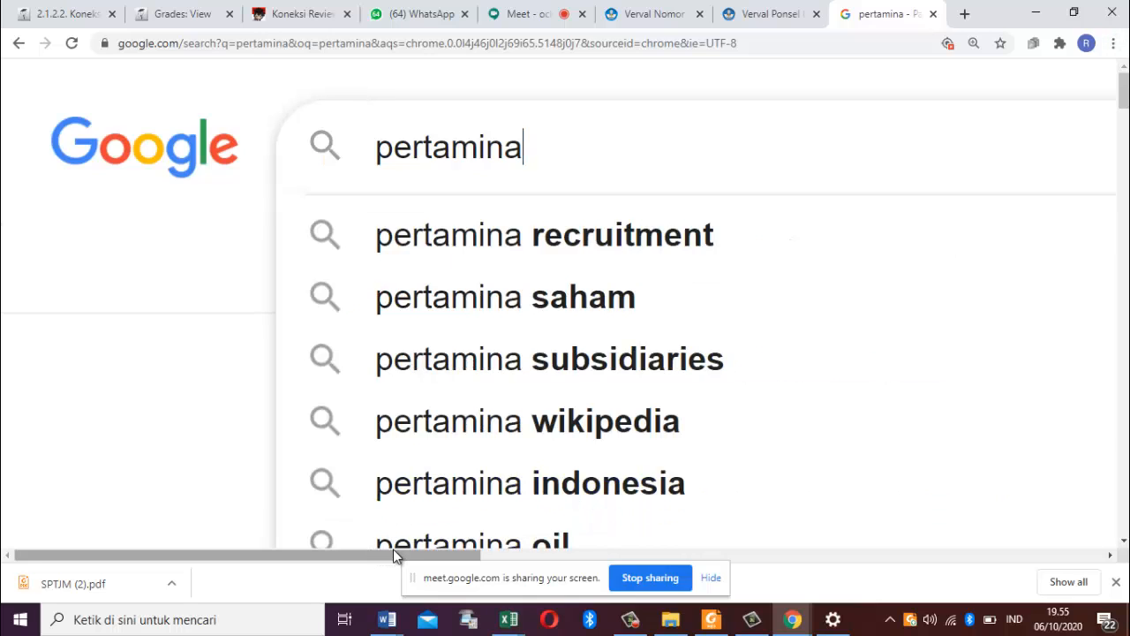
key("BackSpace")
key("BackSpace")
key("BackSpace")
key("BackSpace")
key("BackSpace")
key("BackSpace")
key("BackSpace")
key("BackSpace")
key("BackSpace")
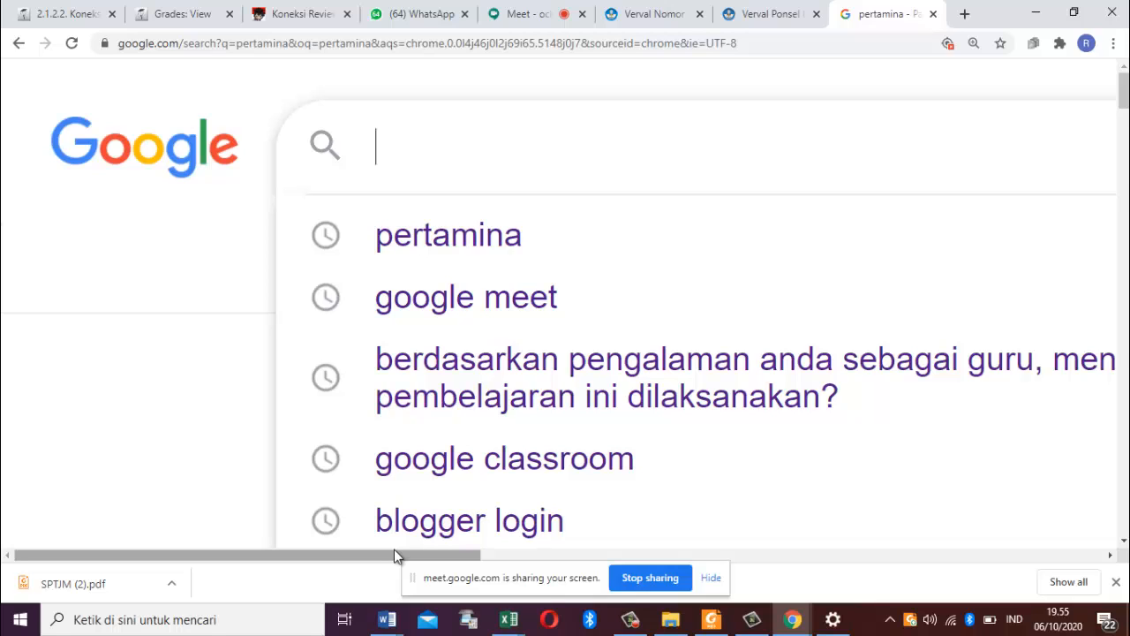
type("rek")
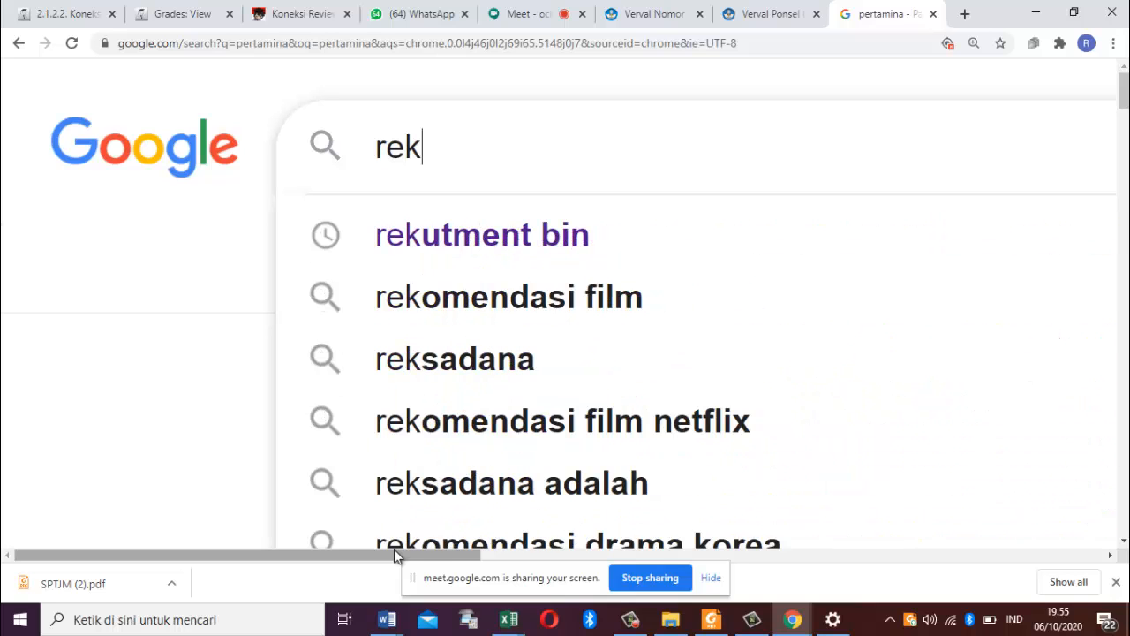
type("rutmen")
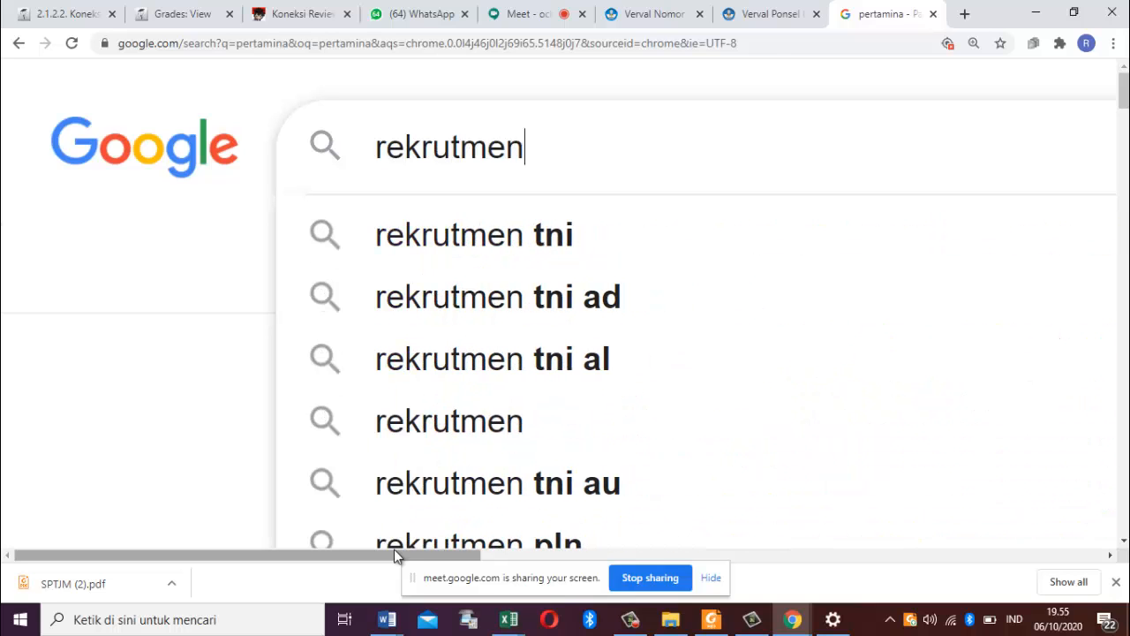
type(" pertamina")
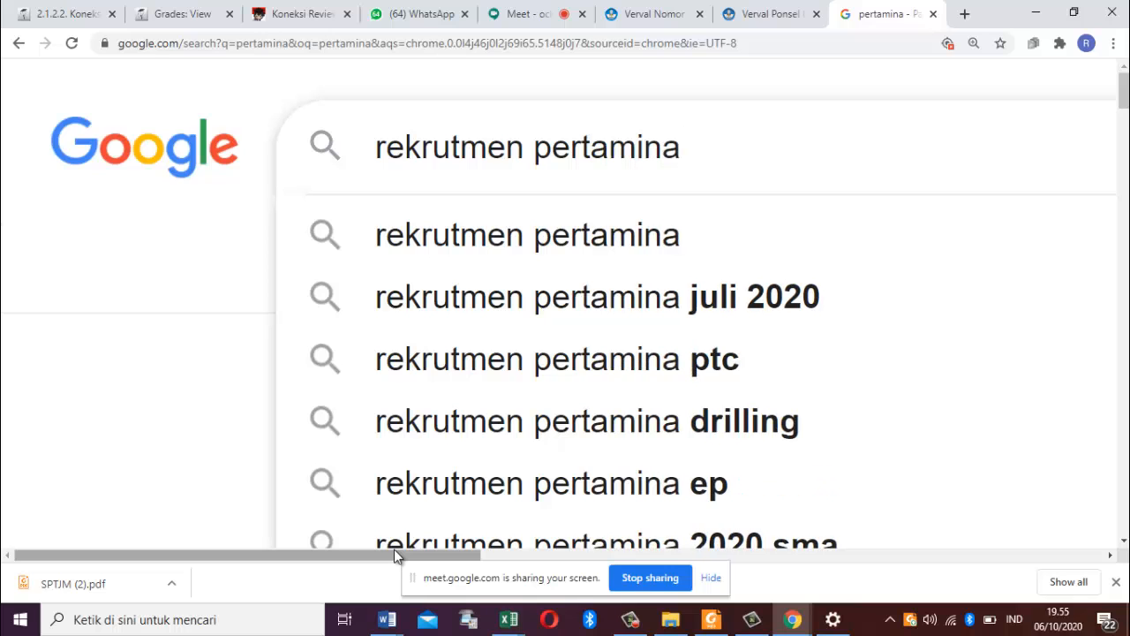
key("Return")
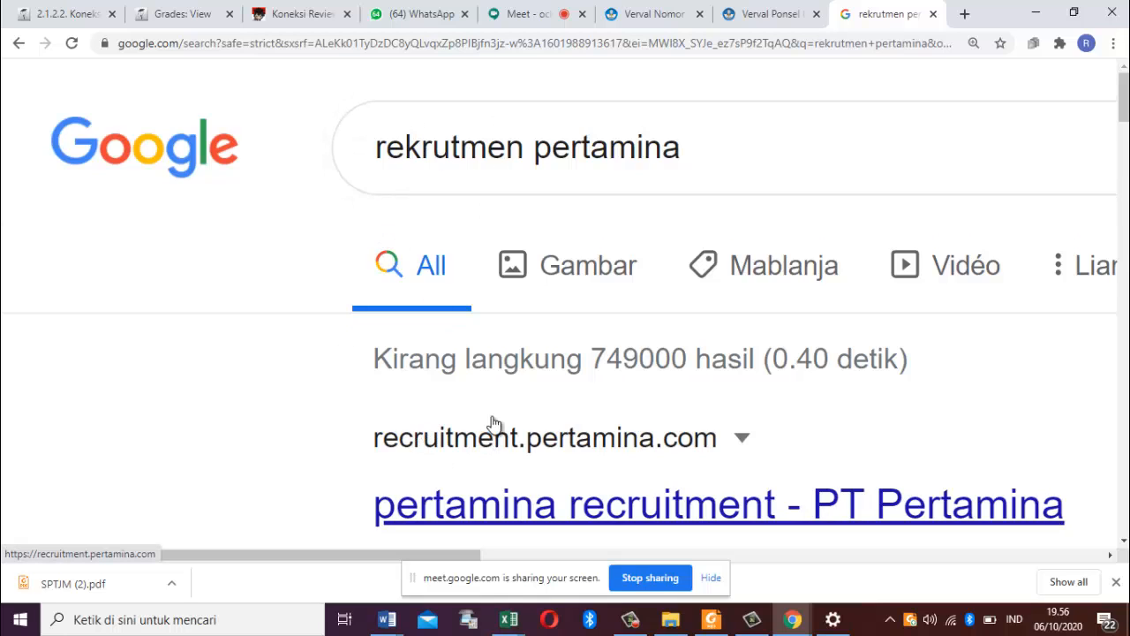
Step: Open the "pertamina recruitment - PT Pertamina" search result, then view and close the site's account registration form
left_click(1123, 541)
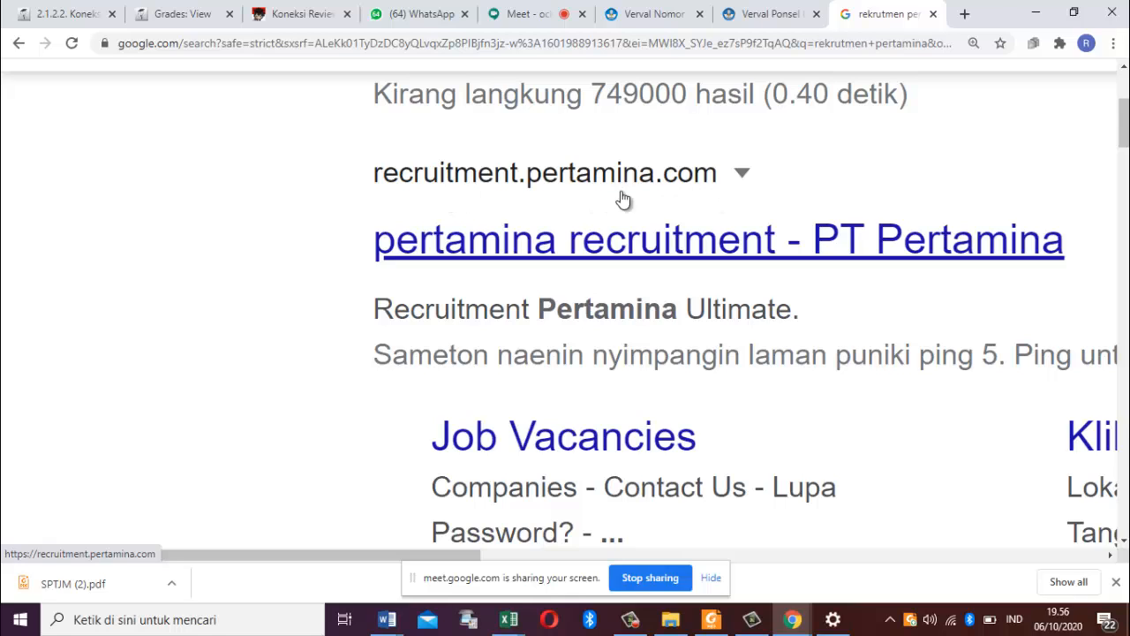
left_click(682, 254)
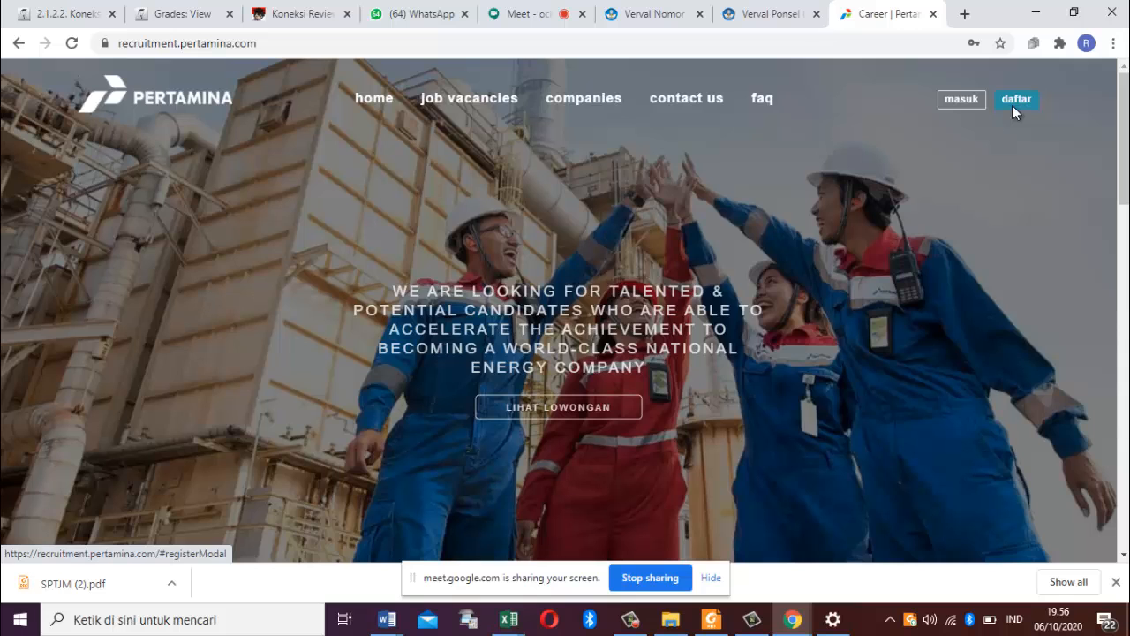
left_click(1014, 111)
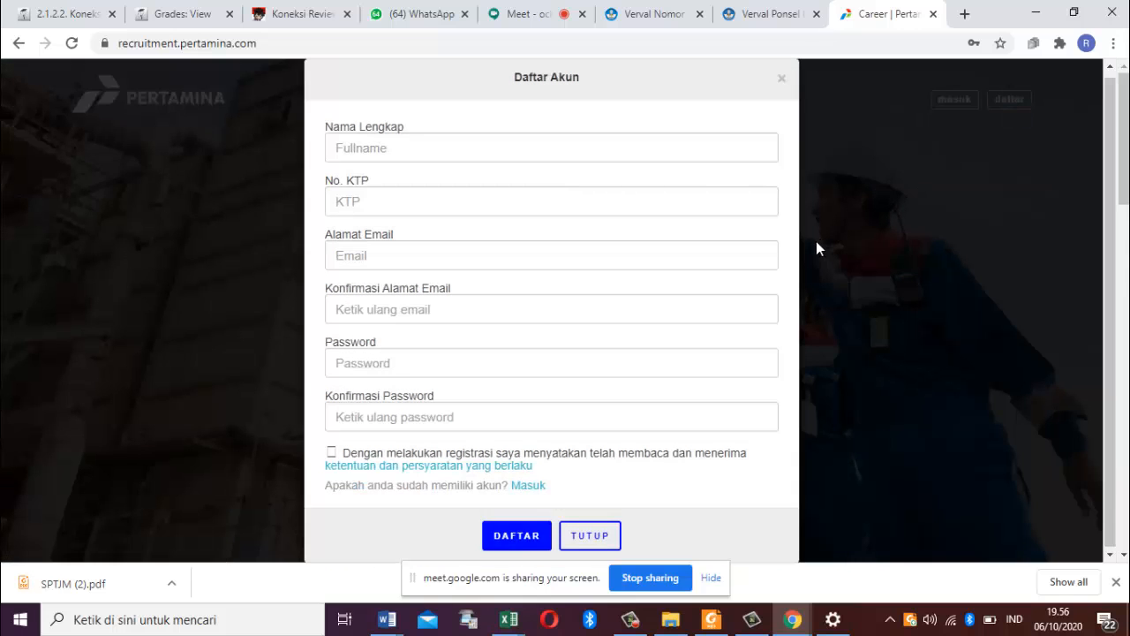
left_click(782, 78)
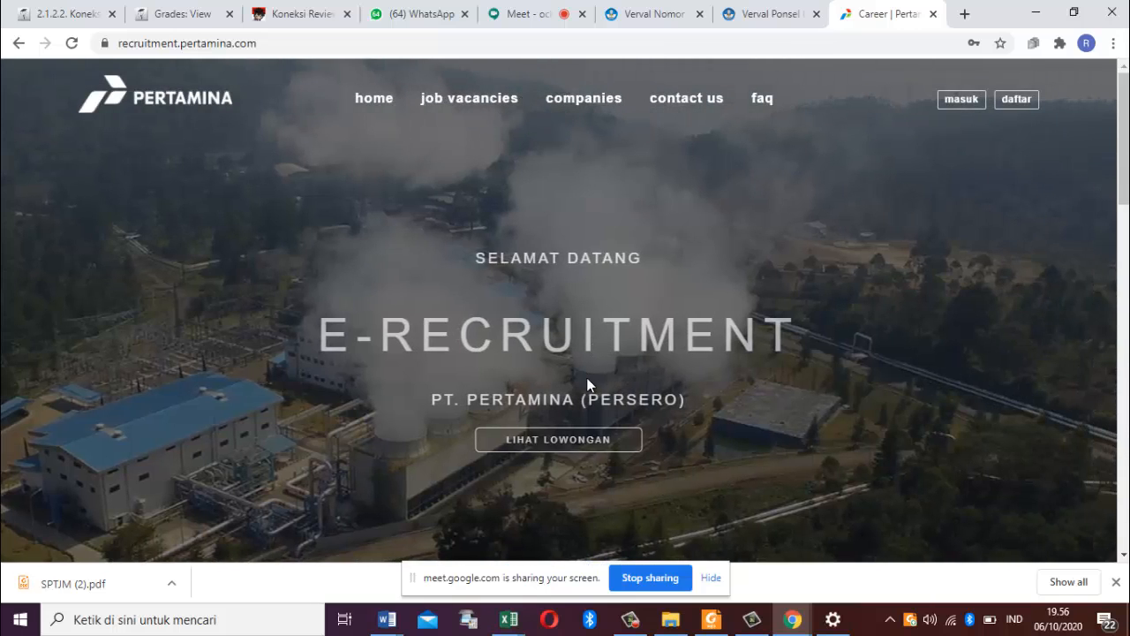
Step: Open the list of job vacancies from the Pertamina home page and enlarge it to 200% zoom
left_click(573, 449)
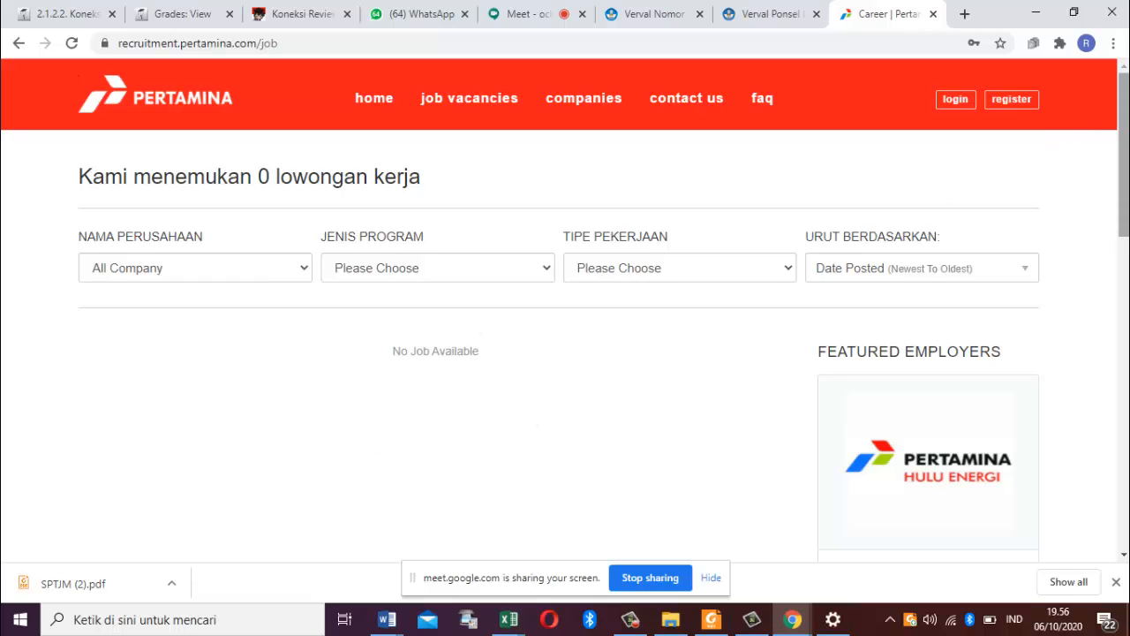
left_click(1114, 43)
left_click(1065, 200)
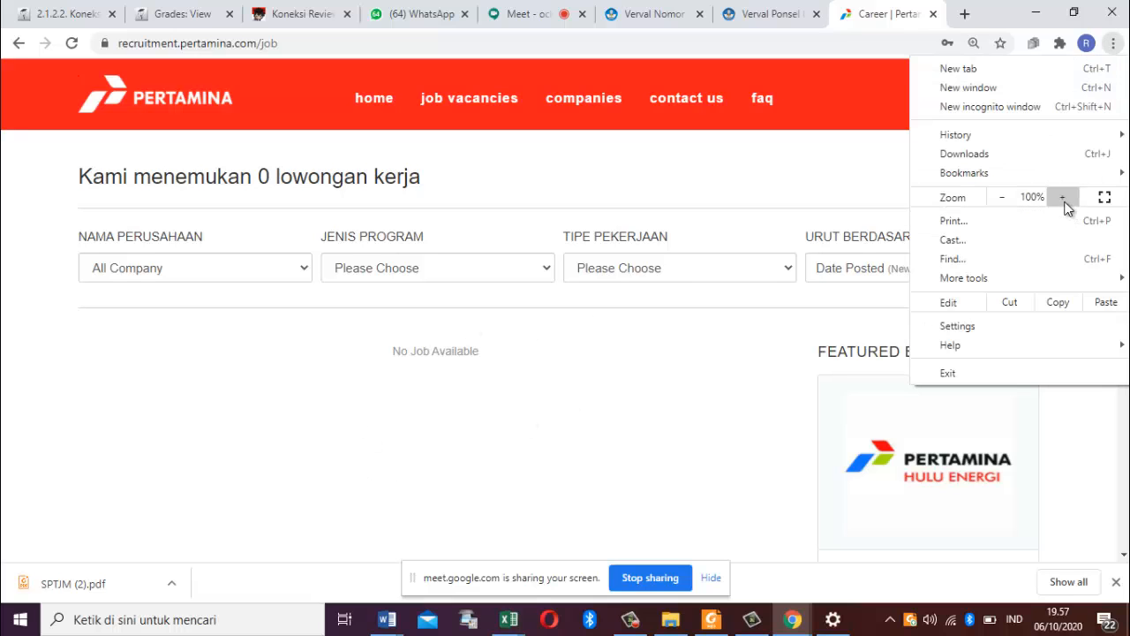
left_click(1064, 199)
left_click(1064, 199)
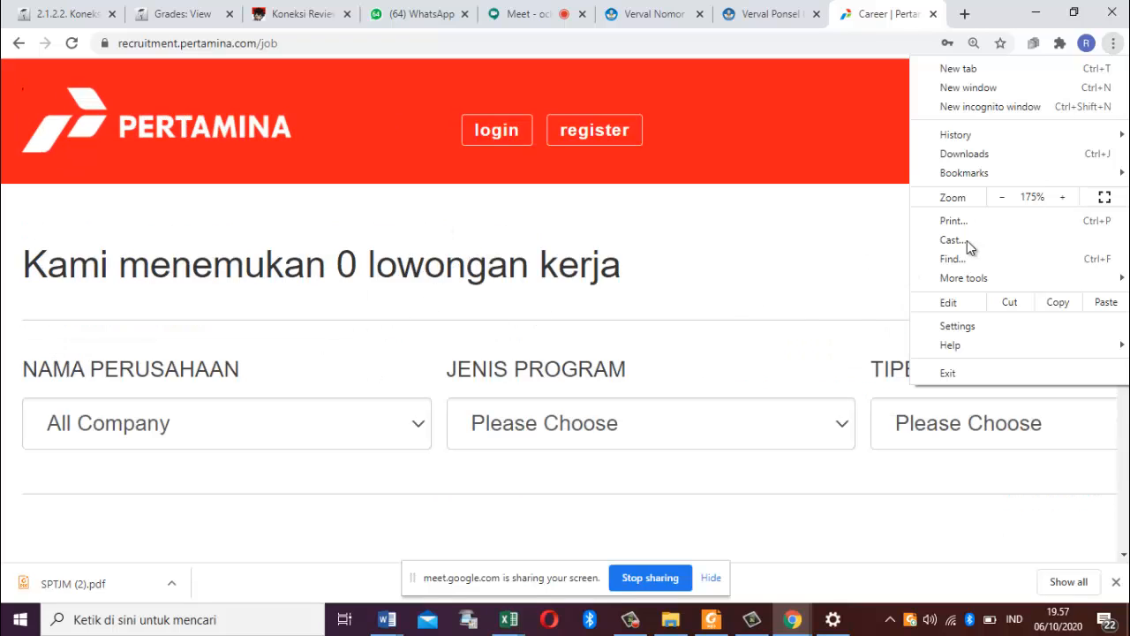
left_click(1065, 197)
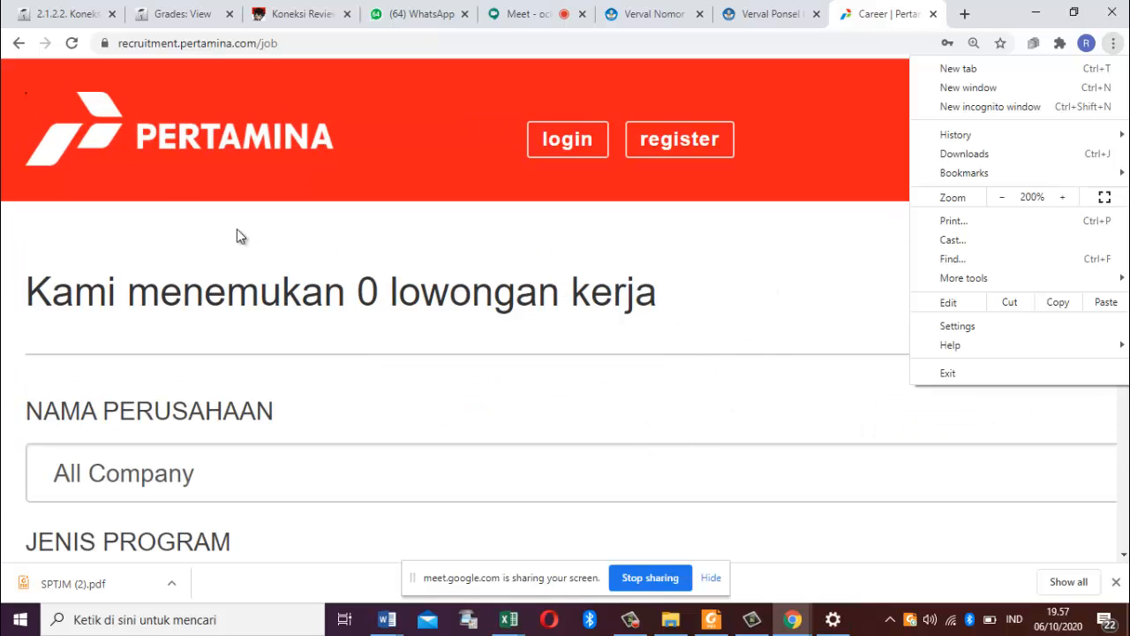
Step: Return to the Pertamina recruitment home page and examine its banners at a larger zoom
left_click(19, 49)
left_click(19, 48)
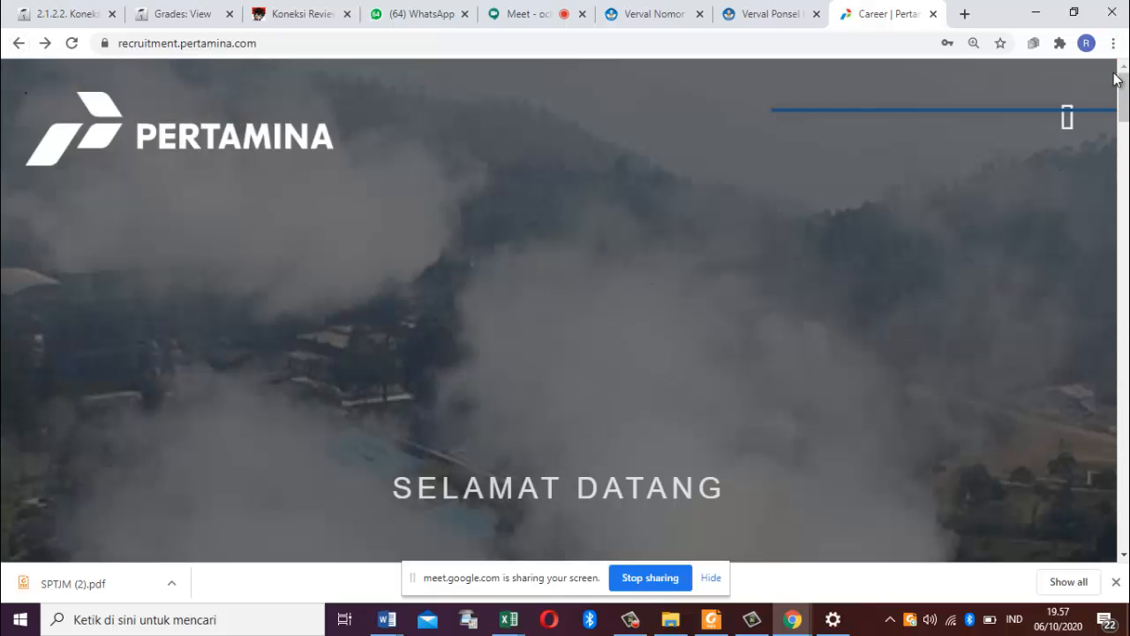
left_click(1114, 43)
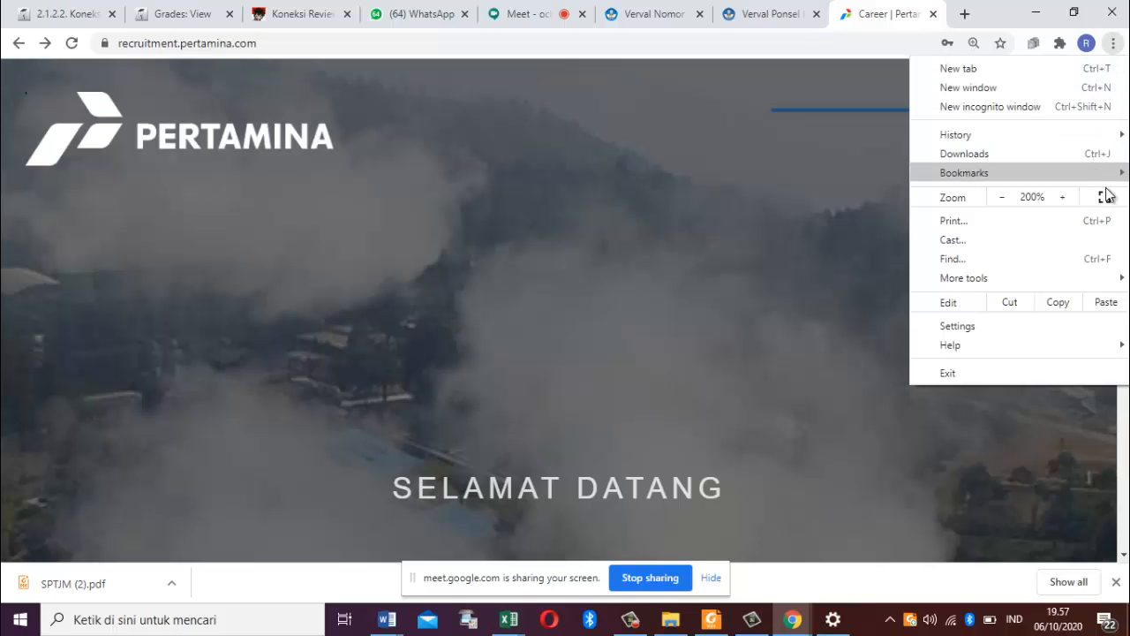
left_click(1070, 197)
left_click(1070, 198)
left_click(786, 271)
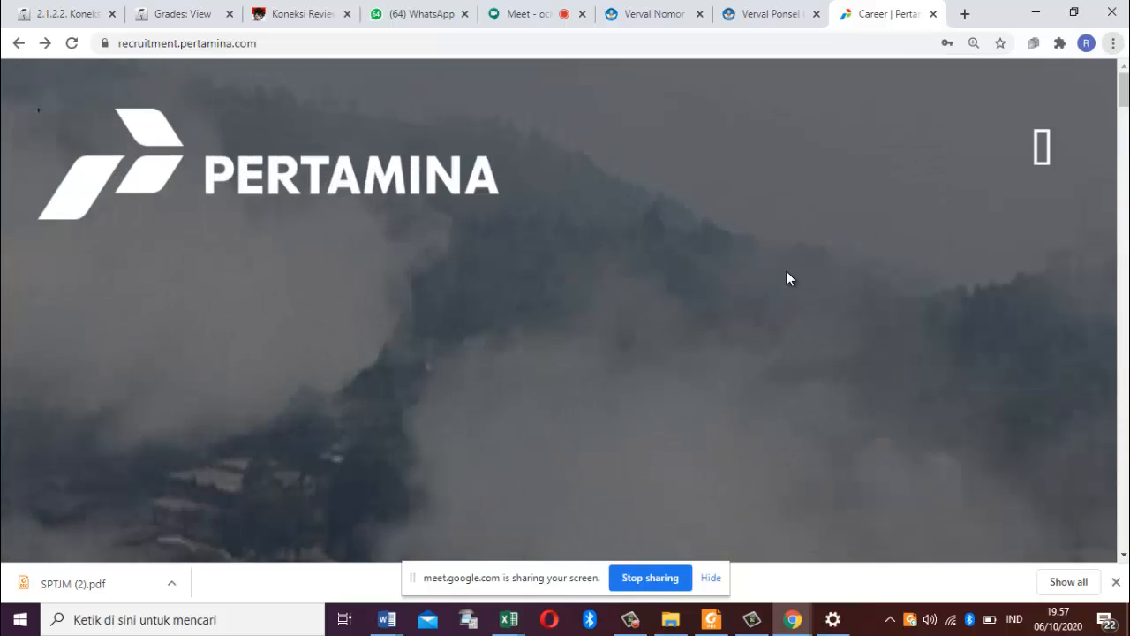
scroll(566, 309, "down", 5)
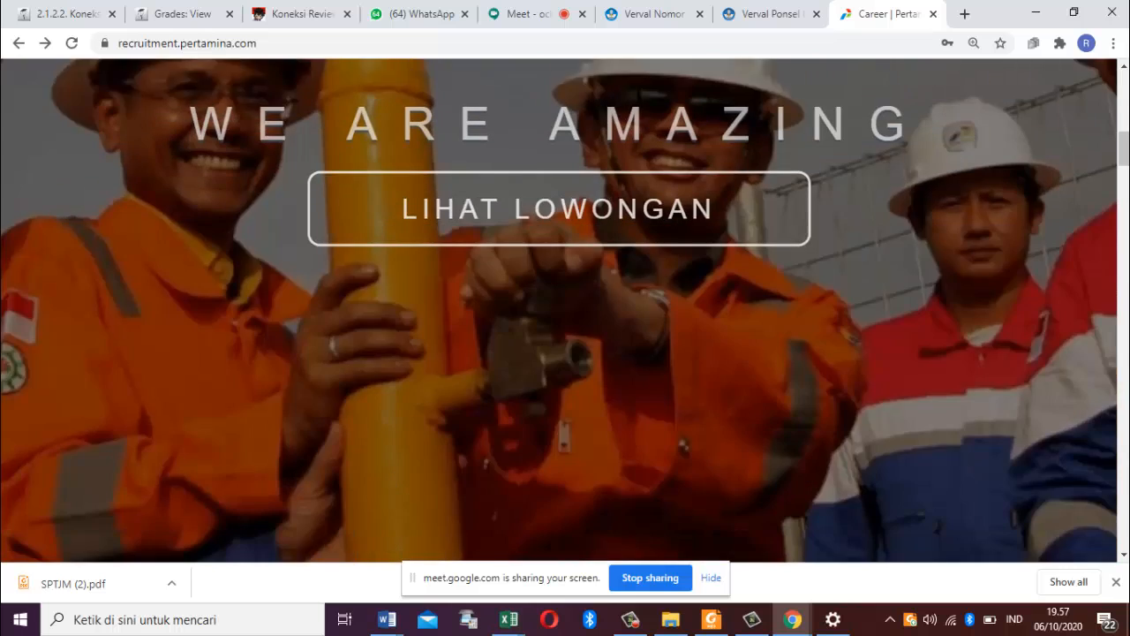
left_click(1125, 69)
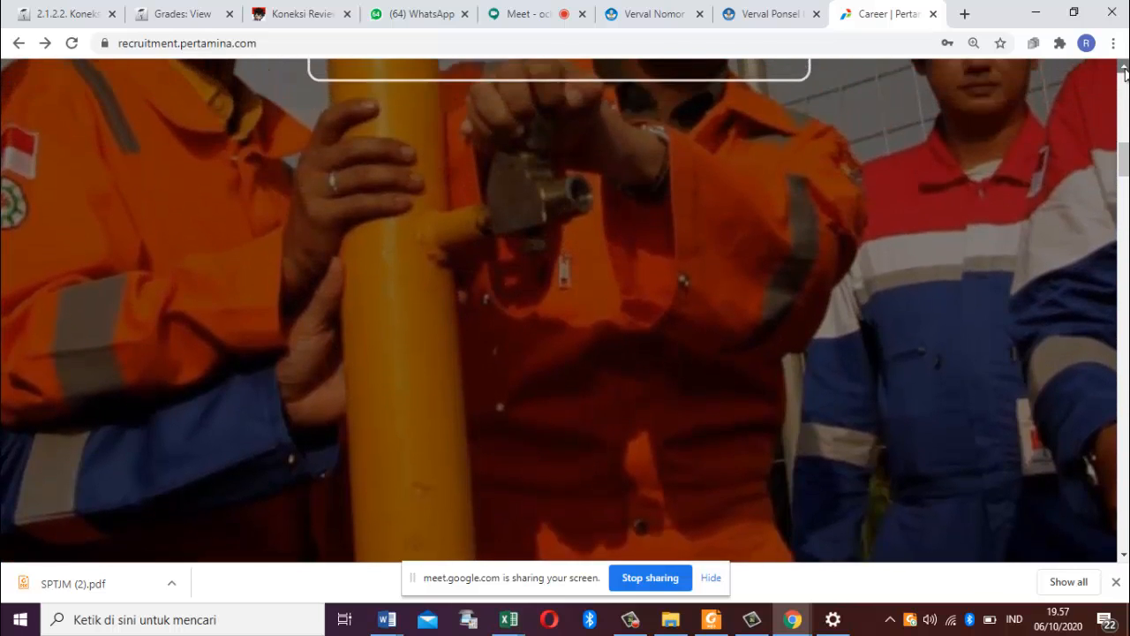
left_click_drag(1126, 72, 1125, 72)
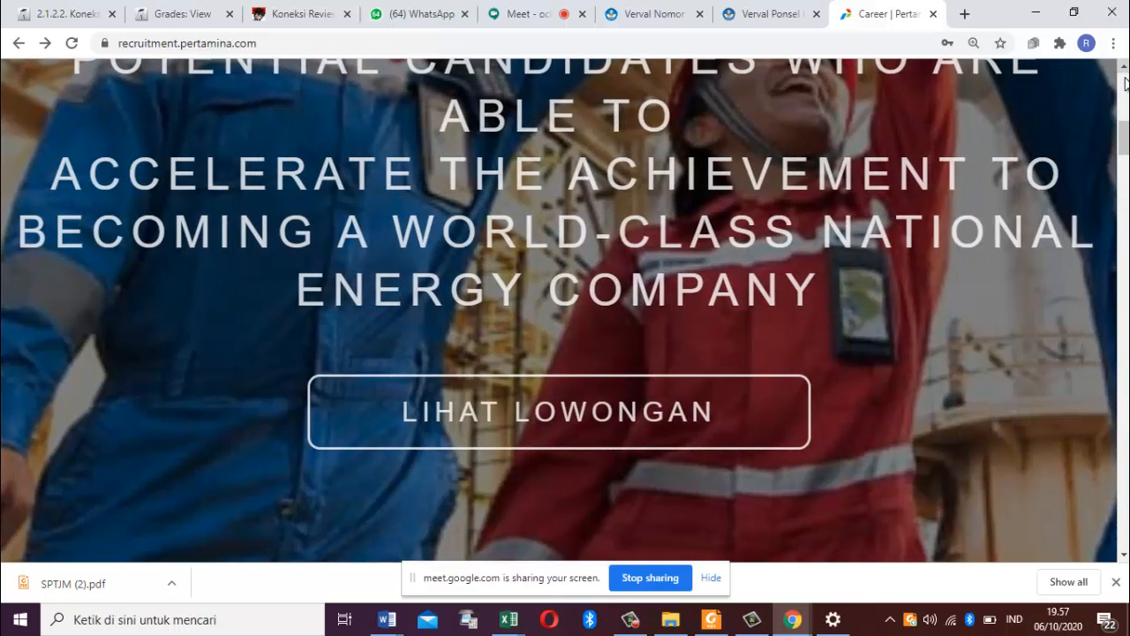
left_click(1126, 86)
left_click(1126, 86)
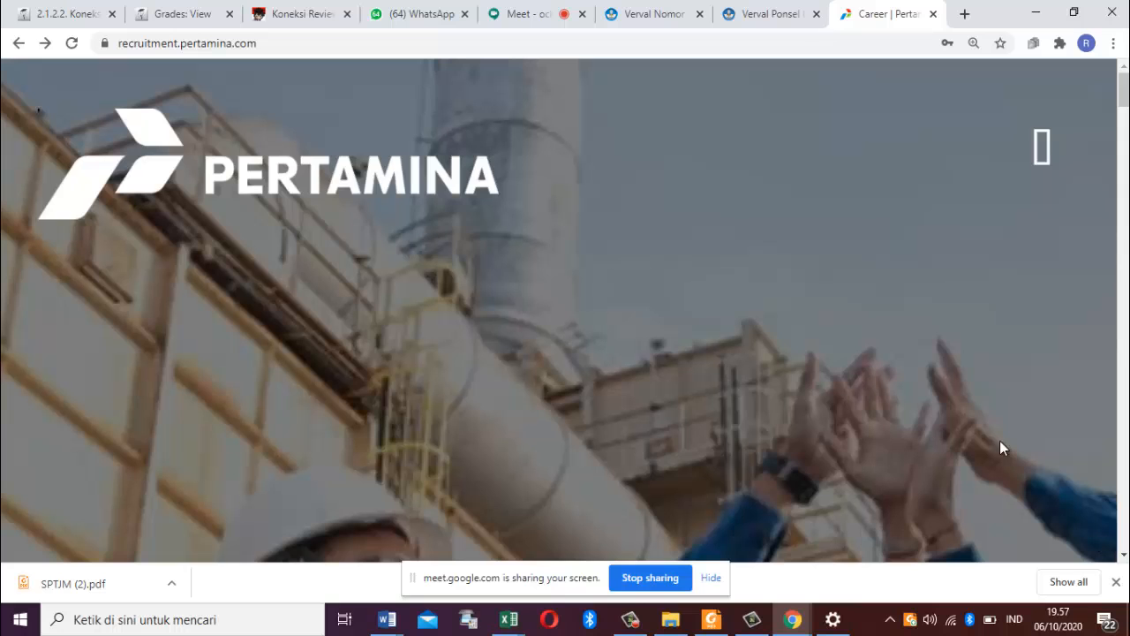
Step: Dismiss the downloads bar and reduce the recruitment home page to 110% zoom
left_click(1116, 582)
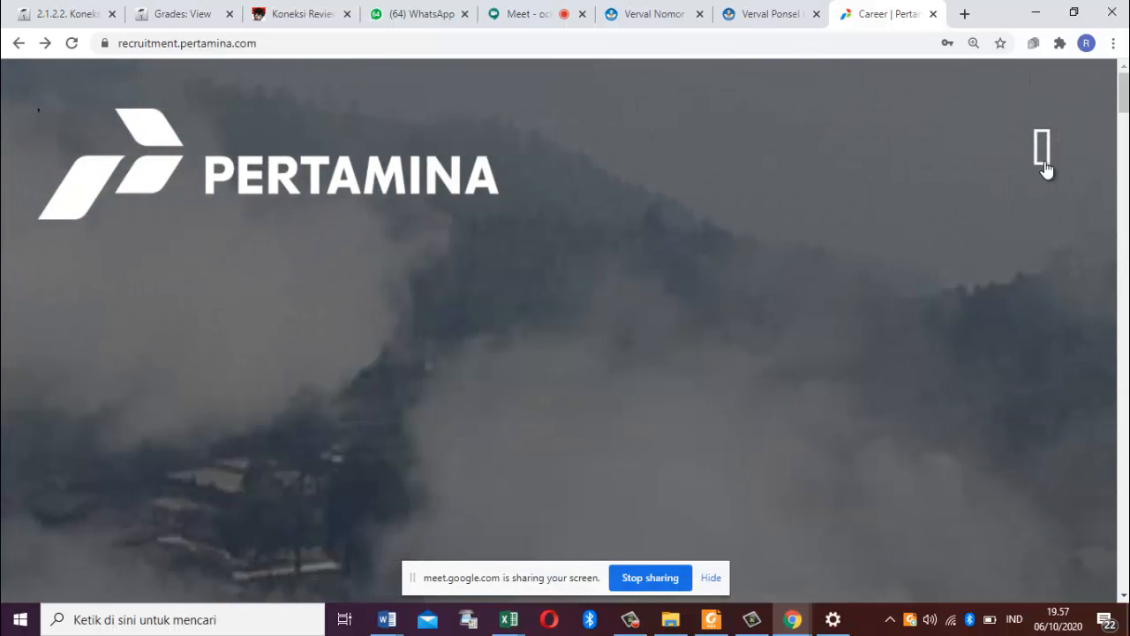
left_click(972, 46)
left_click(903, 75)
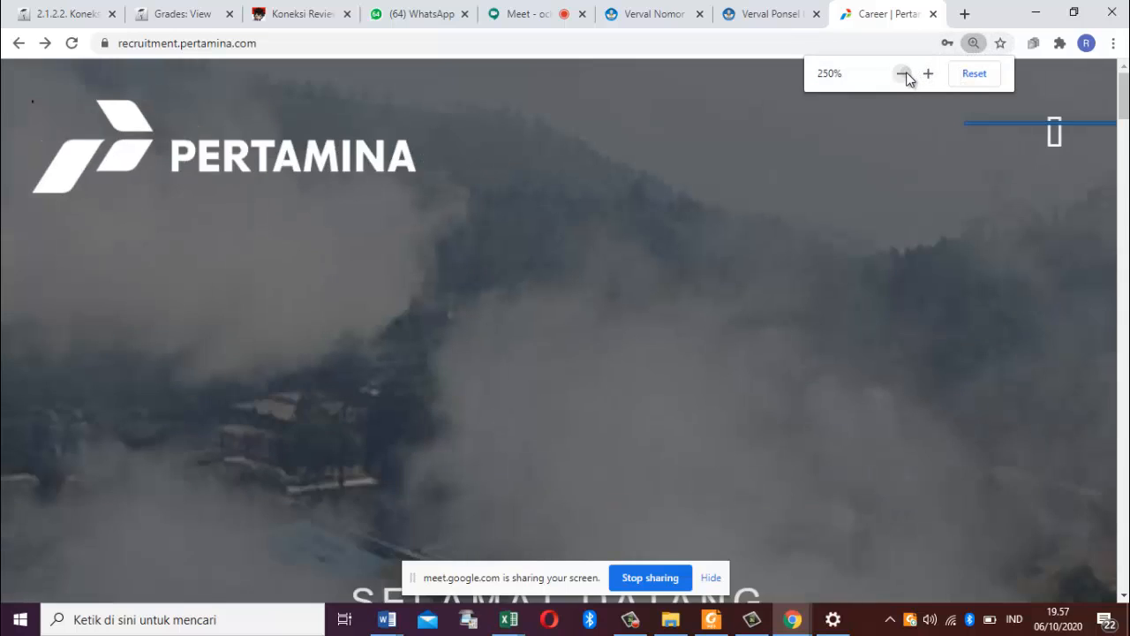
left_click(902, 75)
left_click(903, 75)
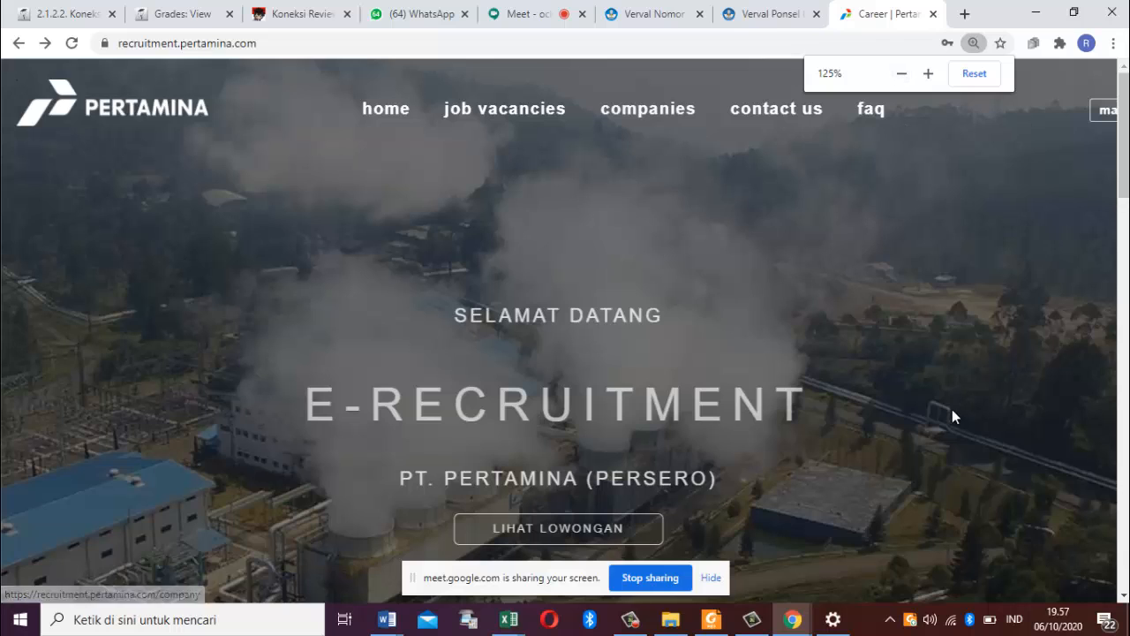
left_click(902, 74)
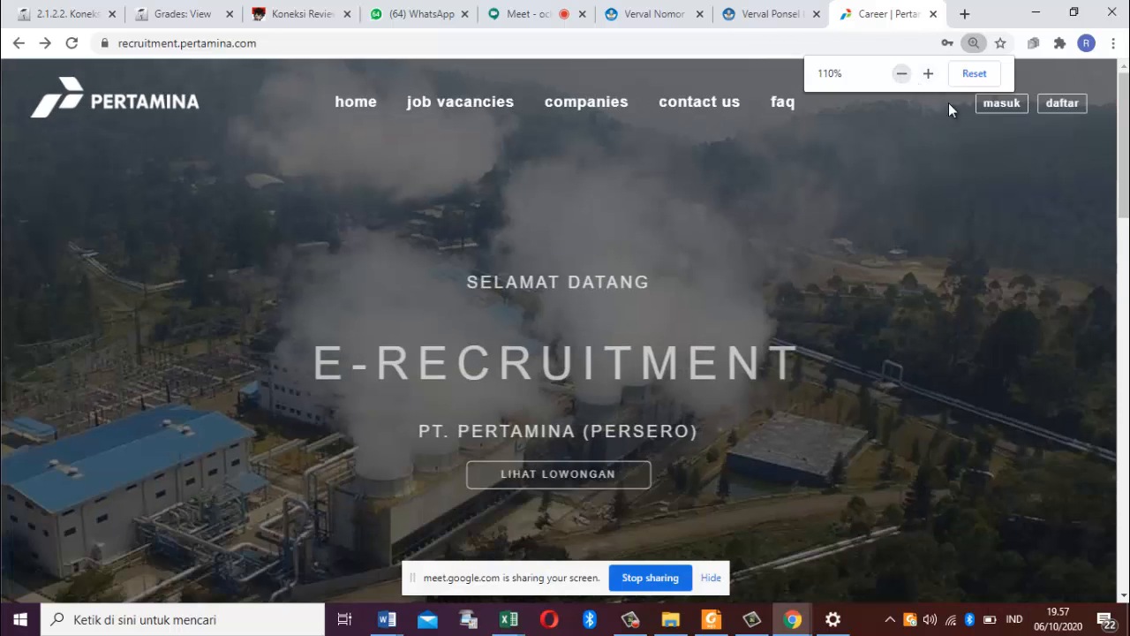
Step: Open the "Daftar Akun" registration form and enlarge the page to 175% zoom to examine its required fields
left_click(1062, 104)
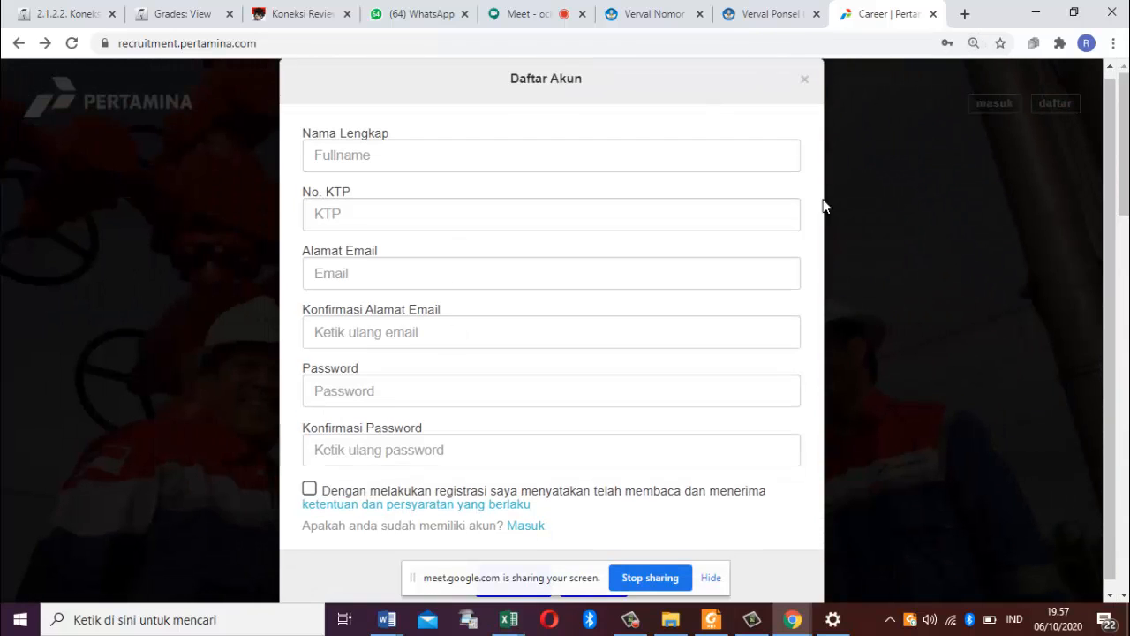
left_click(1114, 44)
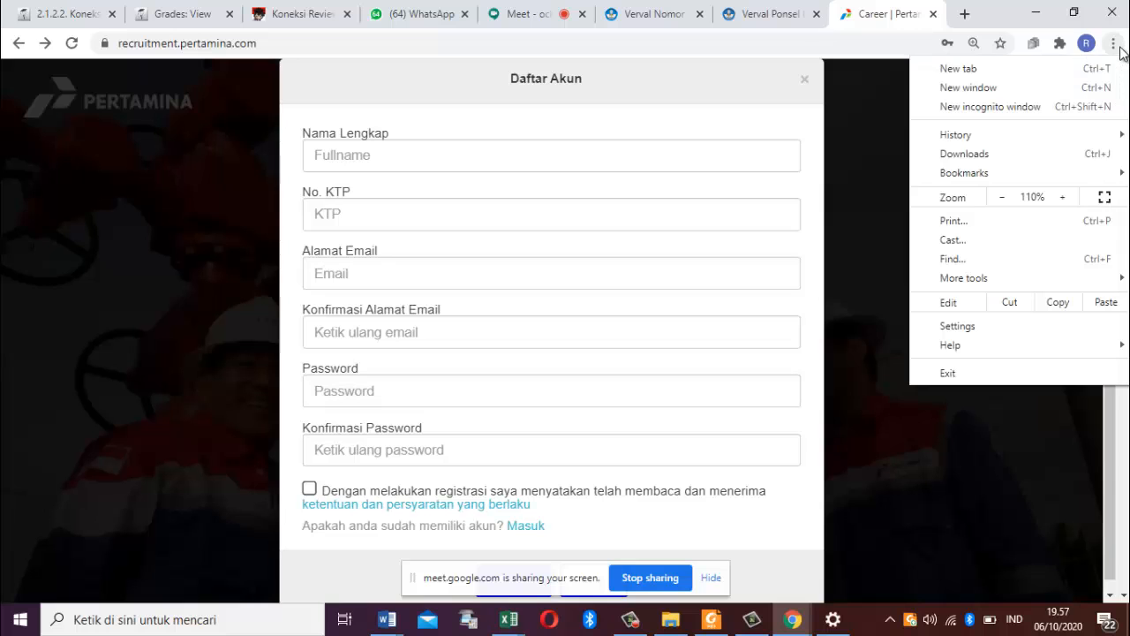
left_click(1063, 197)
left_click(1063, 197)
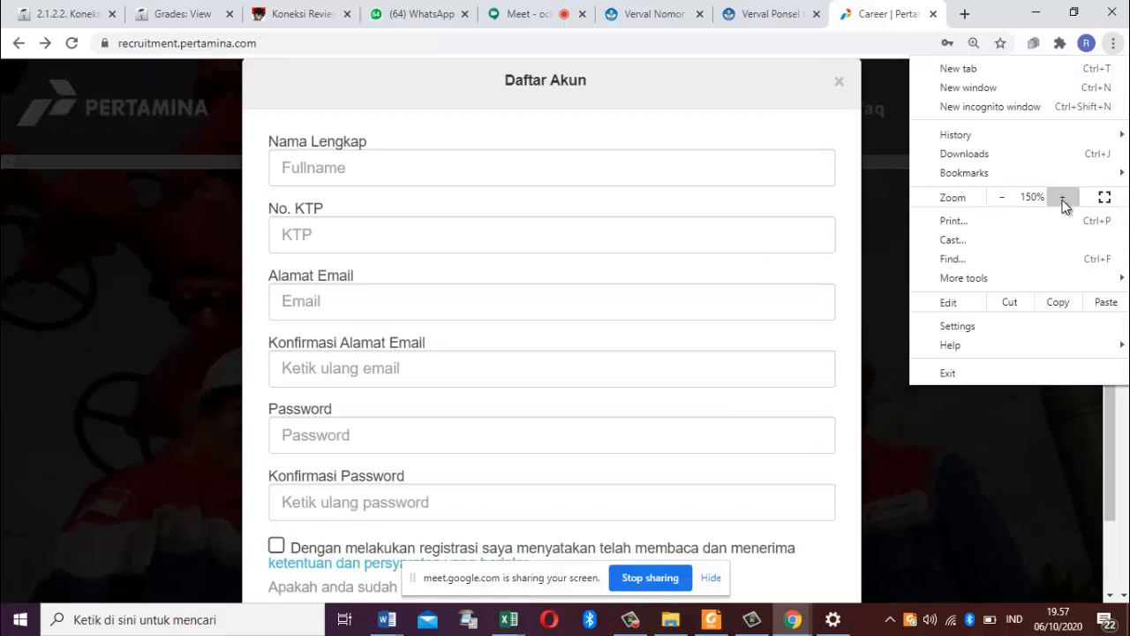
left_click(1062, 197)
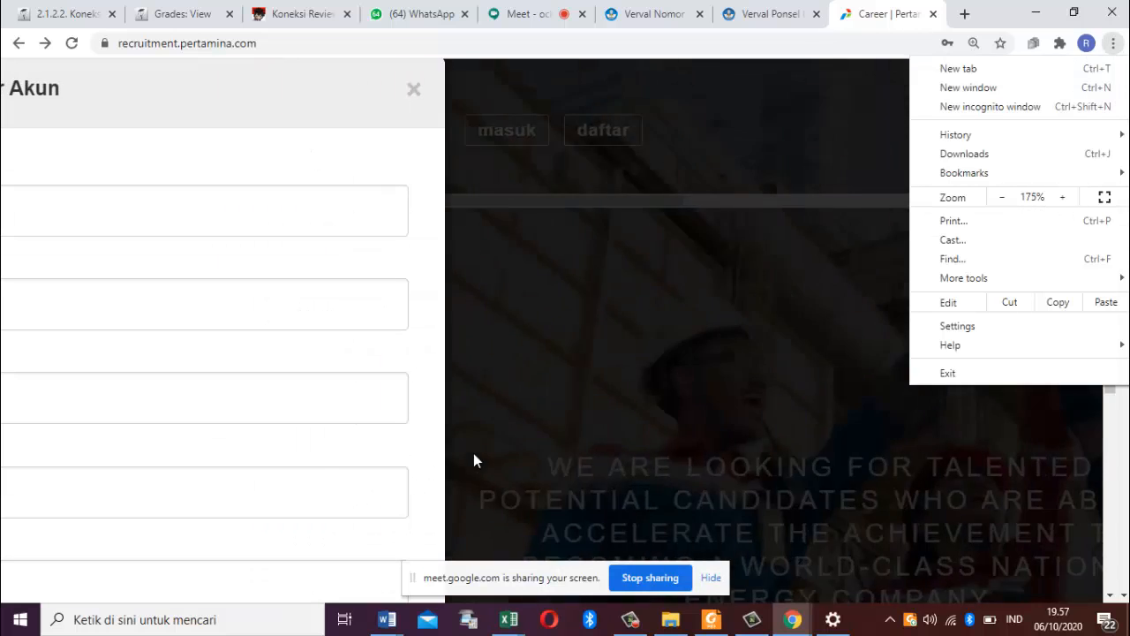
left_click(273, 106)
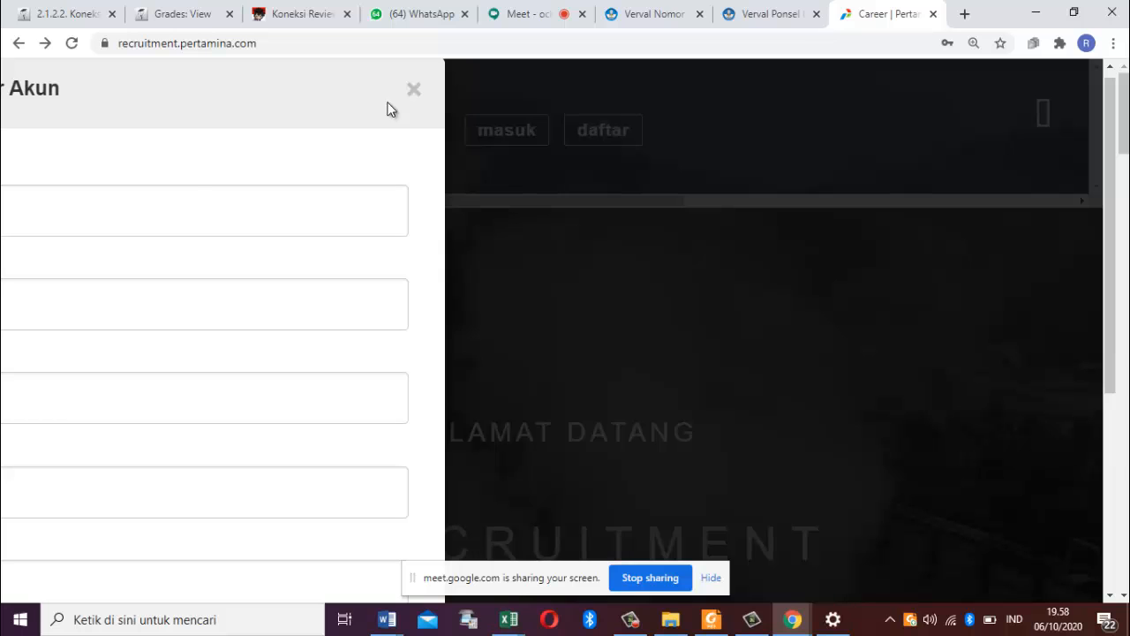
Step: Replace the registration form with the "Masuk" login form and reduce the page to 110% zoom
left_click(421, 93)
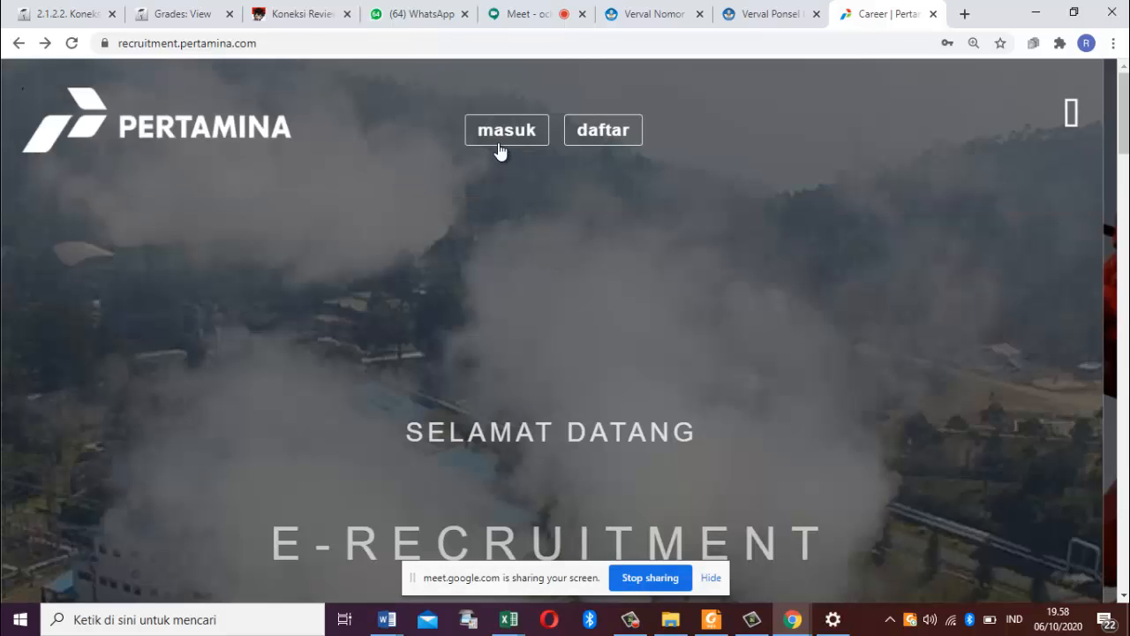
left_click(494, 143)
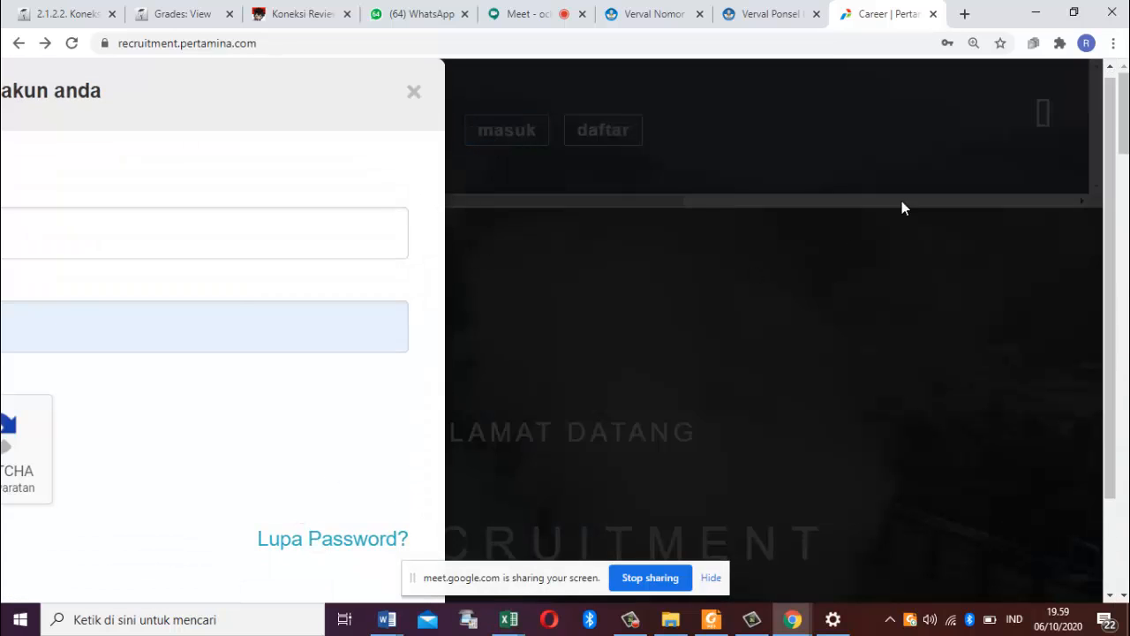
left_click(976, 42)
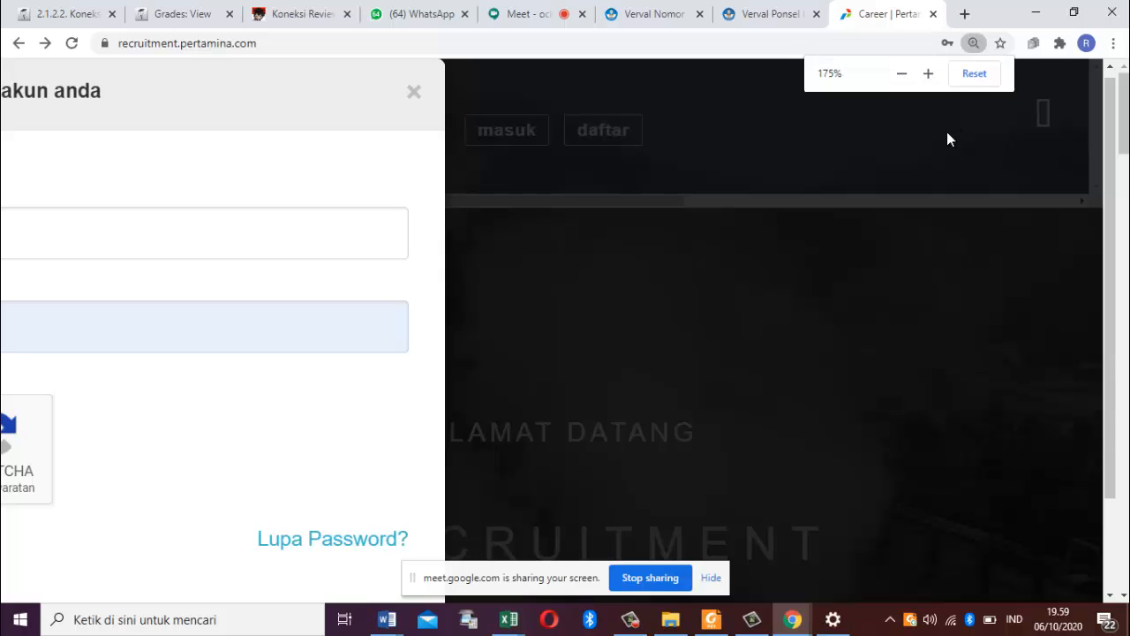
left_click(903, 75)
left_click(902, 75)
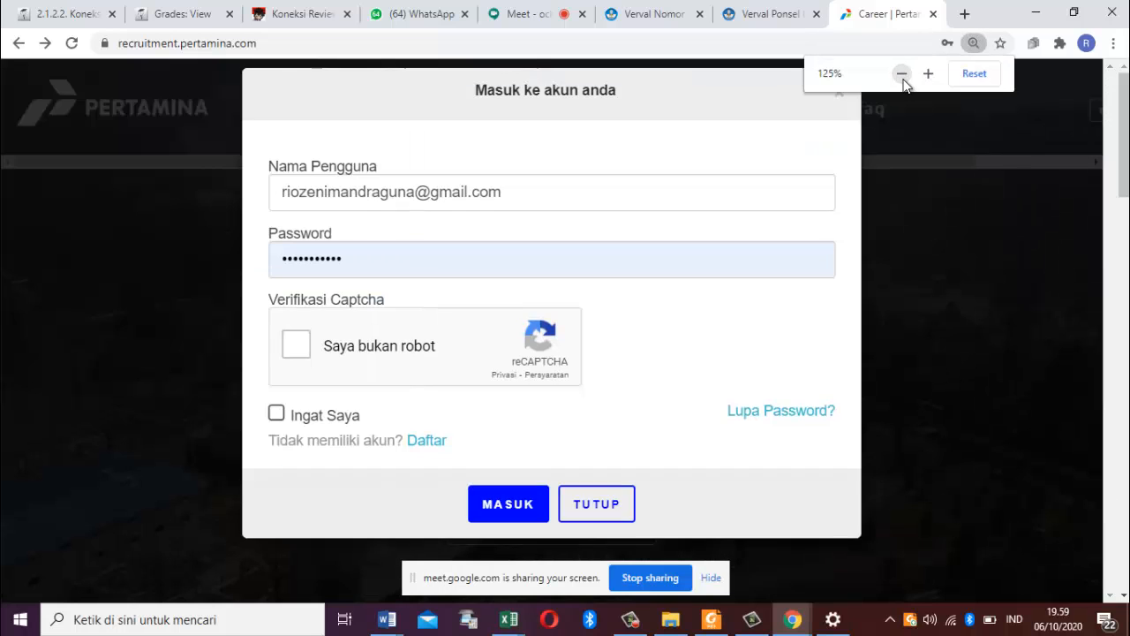
left_click(902, 76)
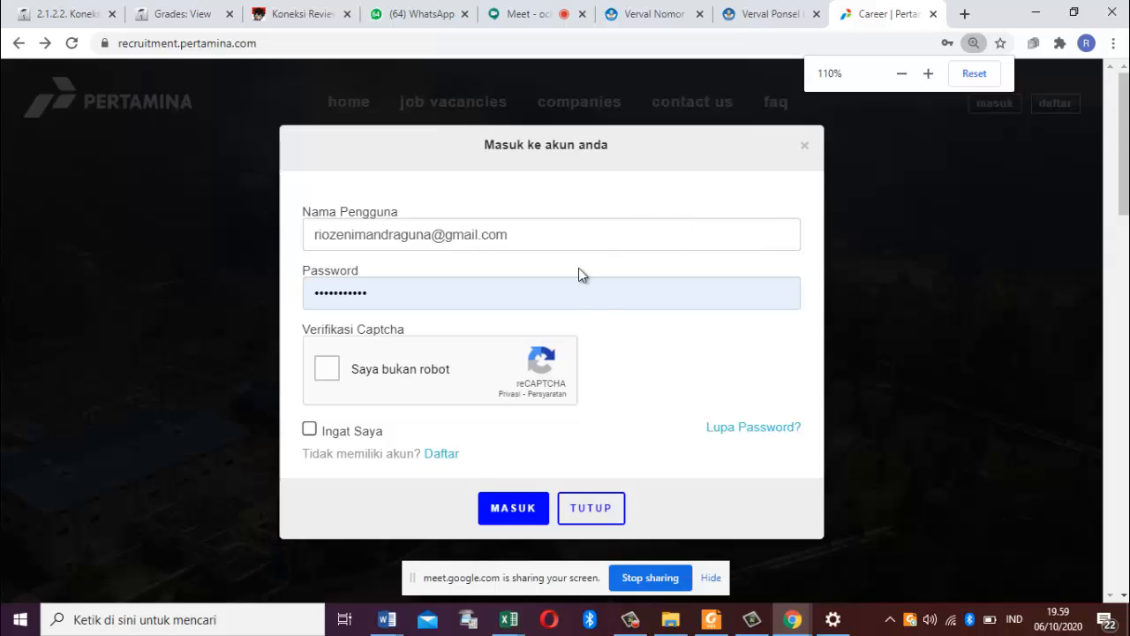
Step: Enlarge the login form to 125% zoom, then complete the captcha and log in with the prefilled credentials
left_click(928, 73)
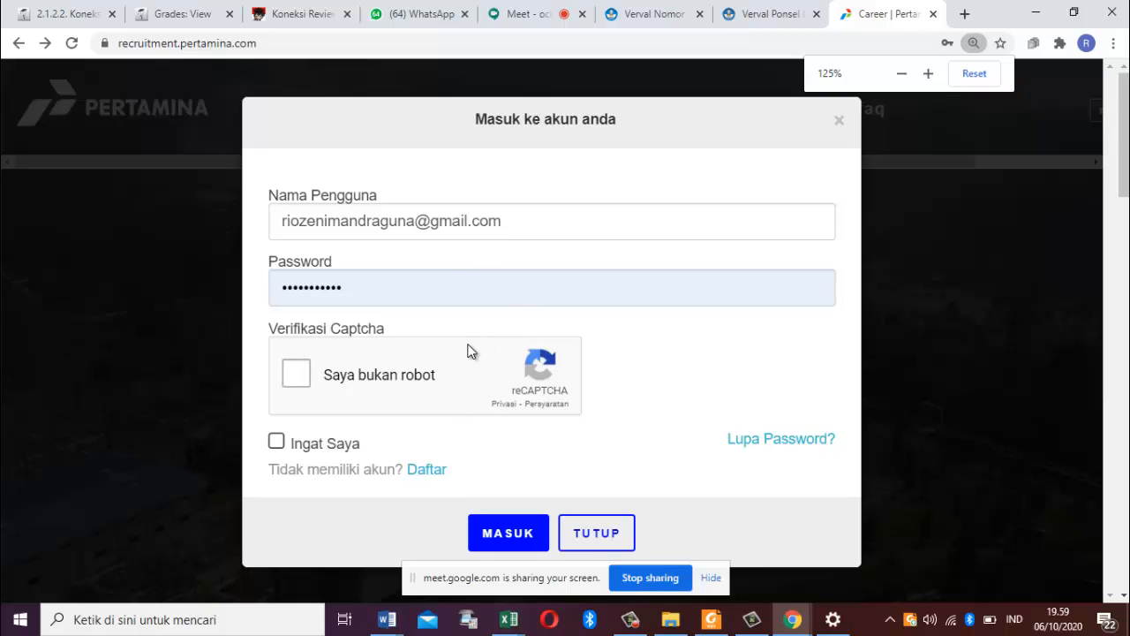
left_click(426, 374)
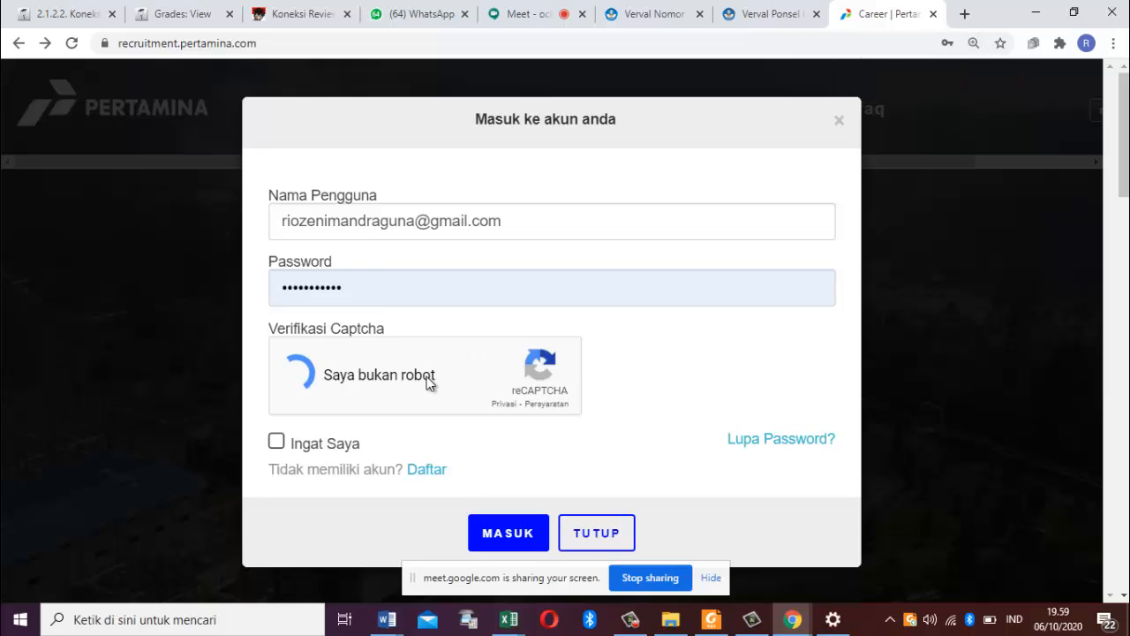
left_click(499, 534)
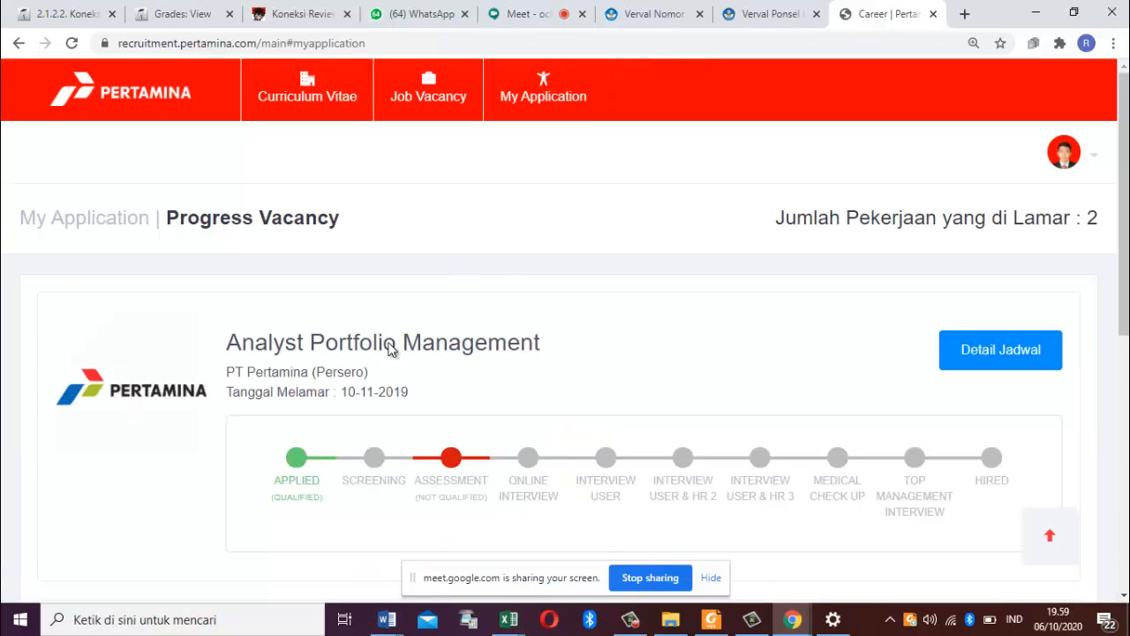
Step: Open the Curriculum Vitae page of the account and enlarge it to 200% zoom
left_click(295, 113)
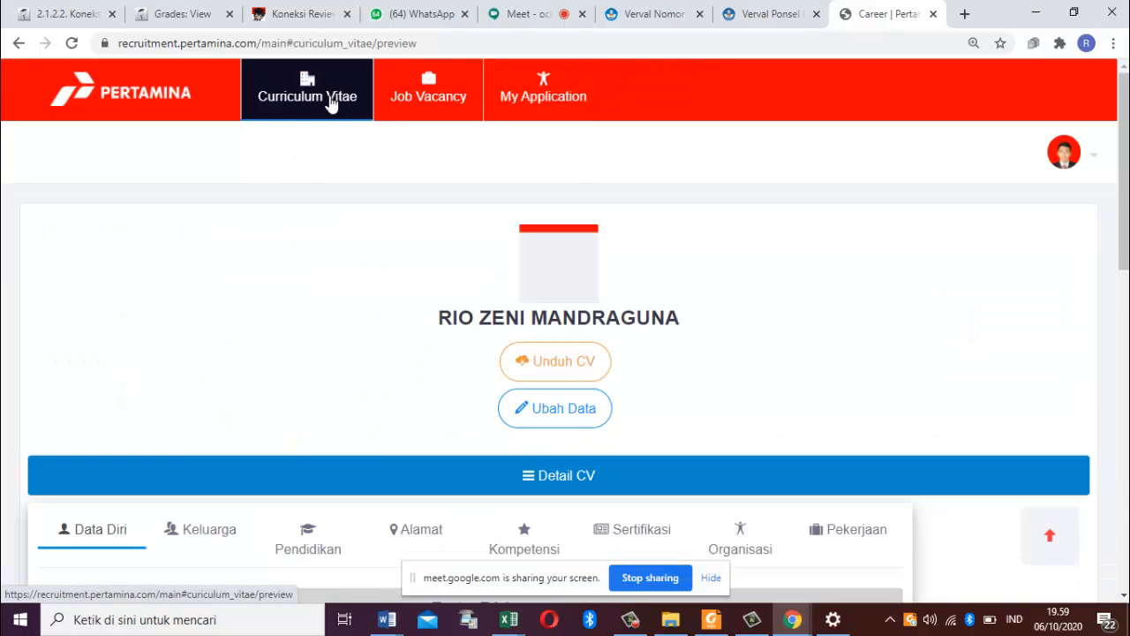
left_click(972, 44)
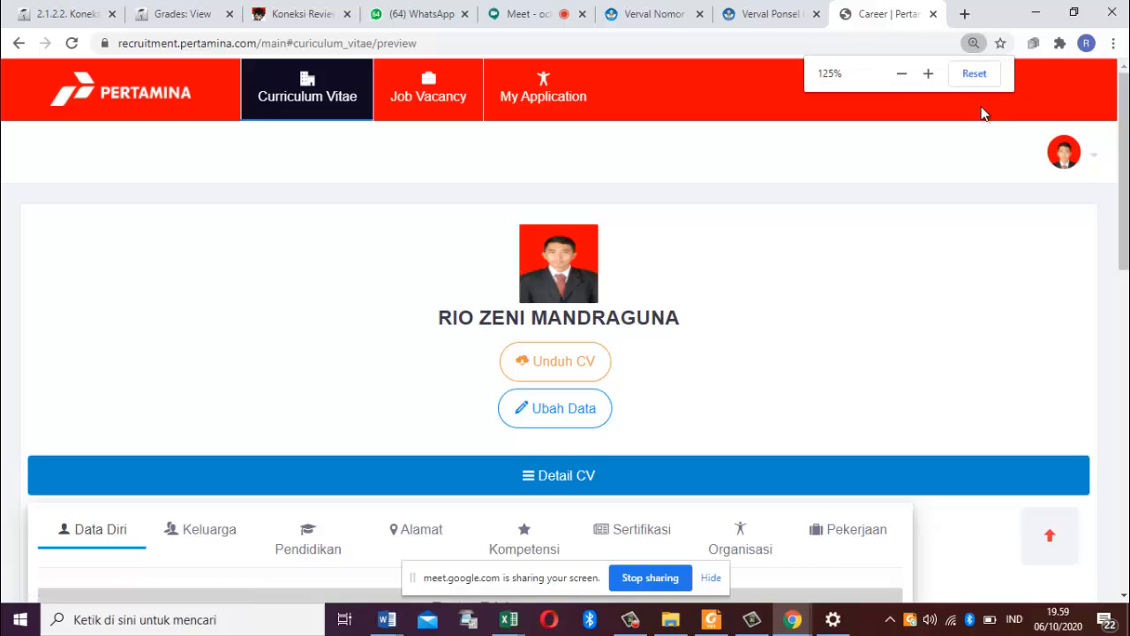
left_click(929, 74)
left_click(933, 75)
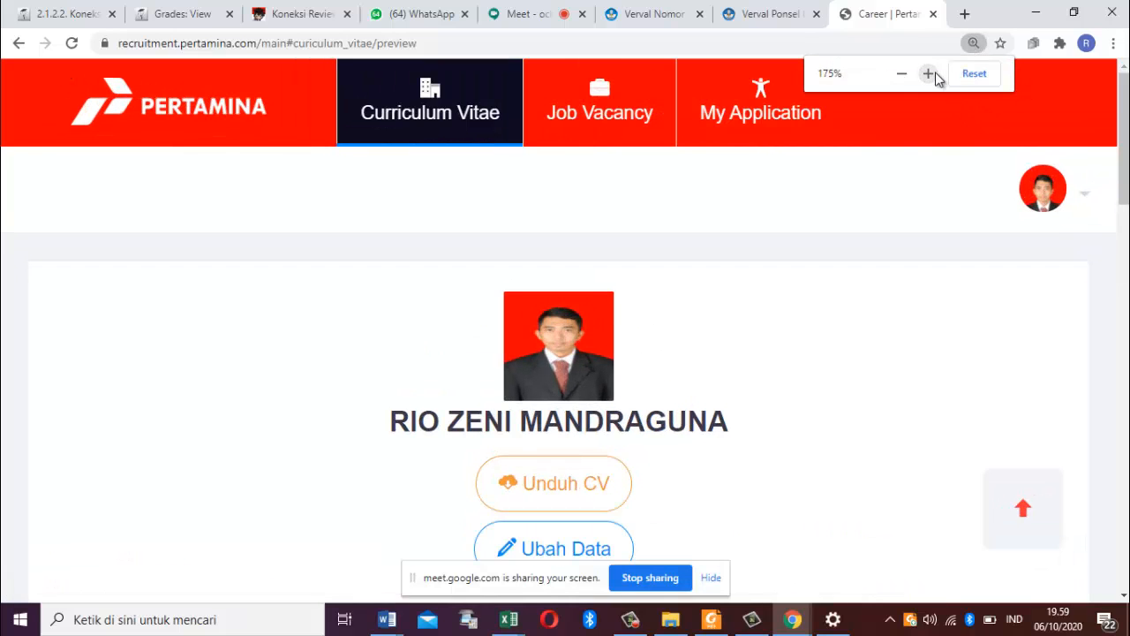
left_click(932, 76)
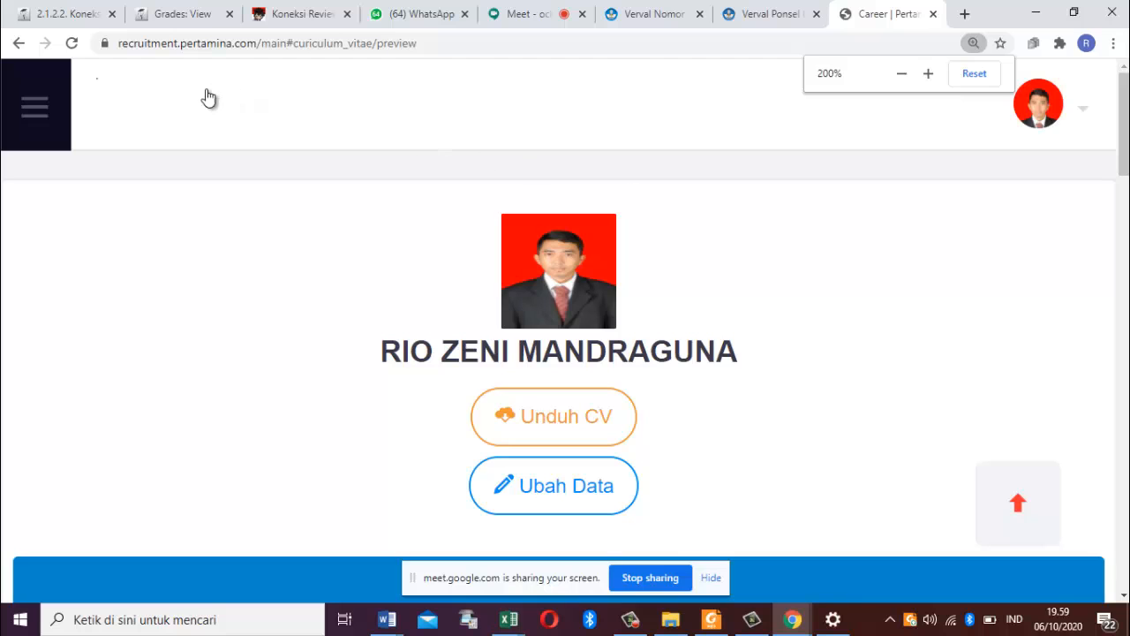
Step: Look over the site's navigation menu and open the "Kompetensi" section of the CV details
left_click(29, 111)
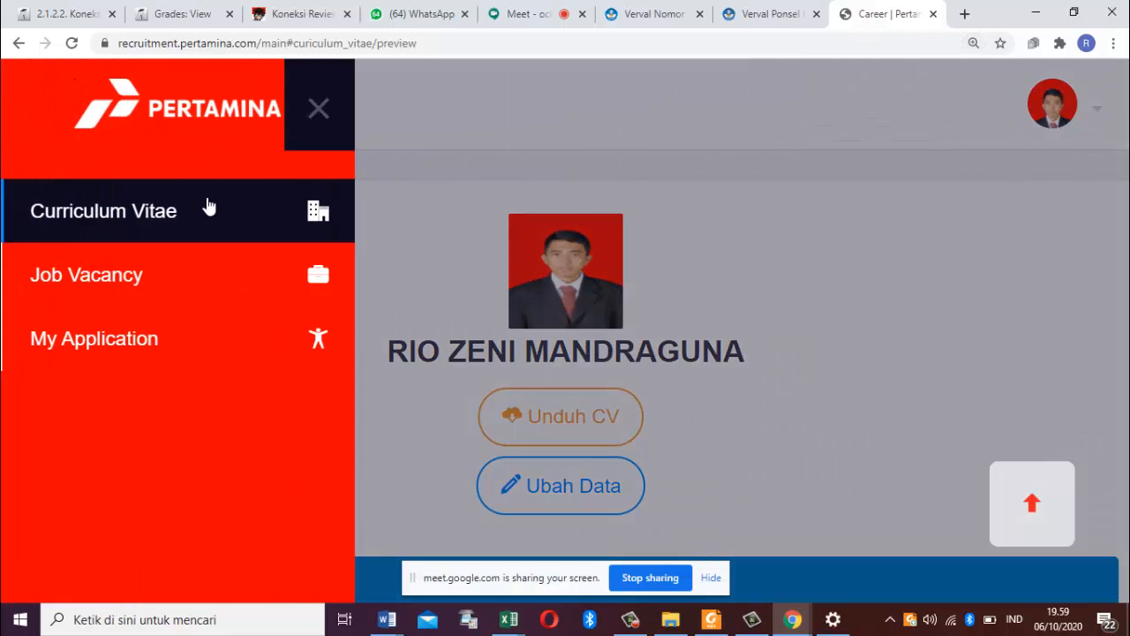
left_click(454, 200)
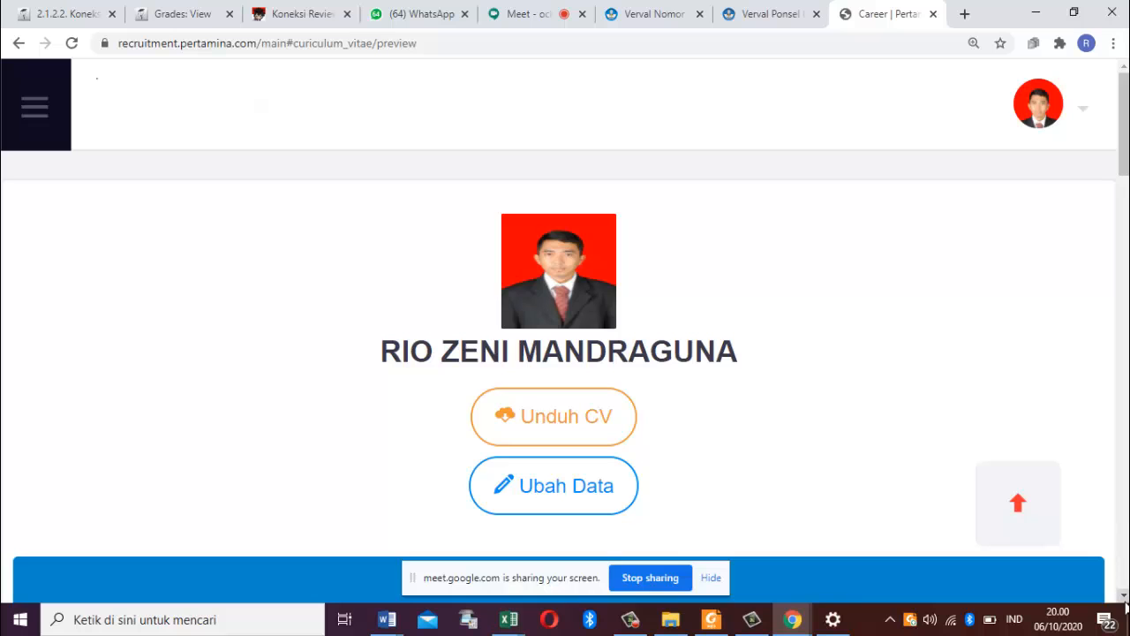
scroll(1125, 596, "down", 3)
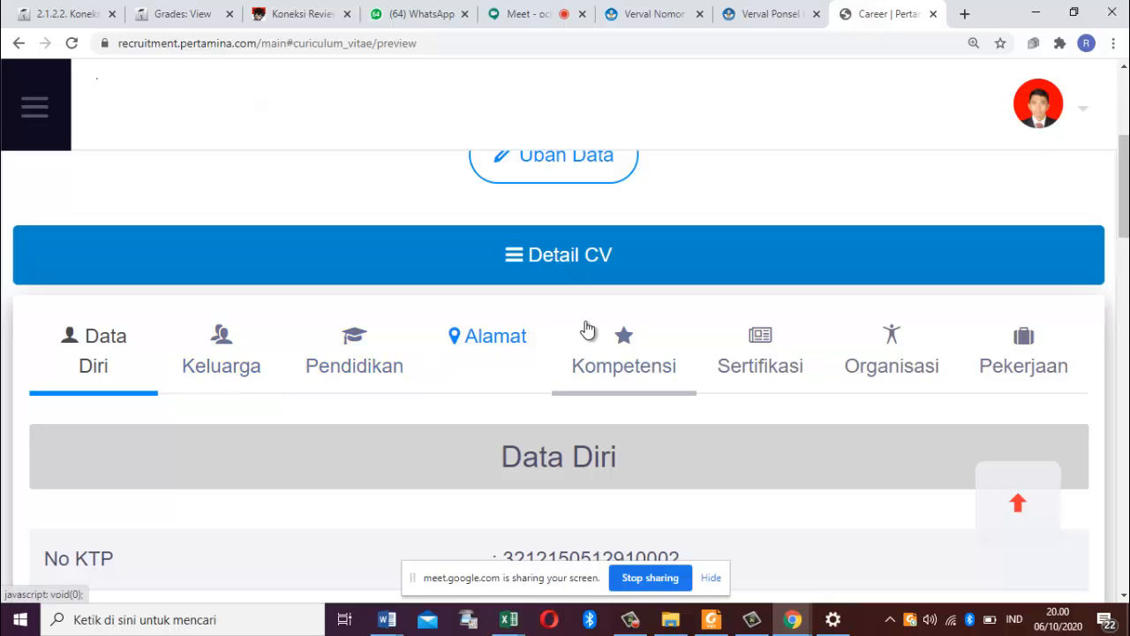
left_click(632, 349)
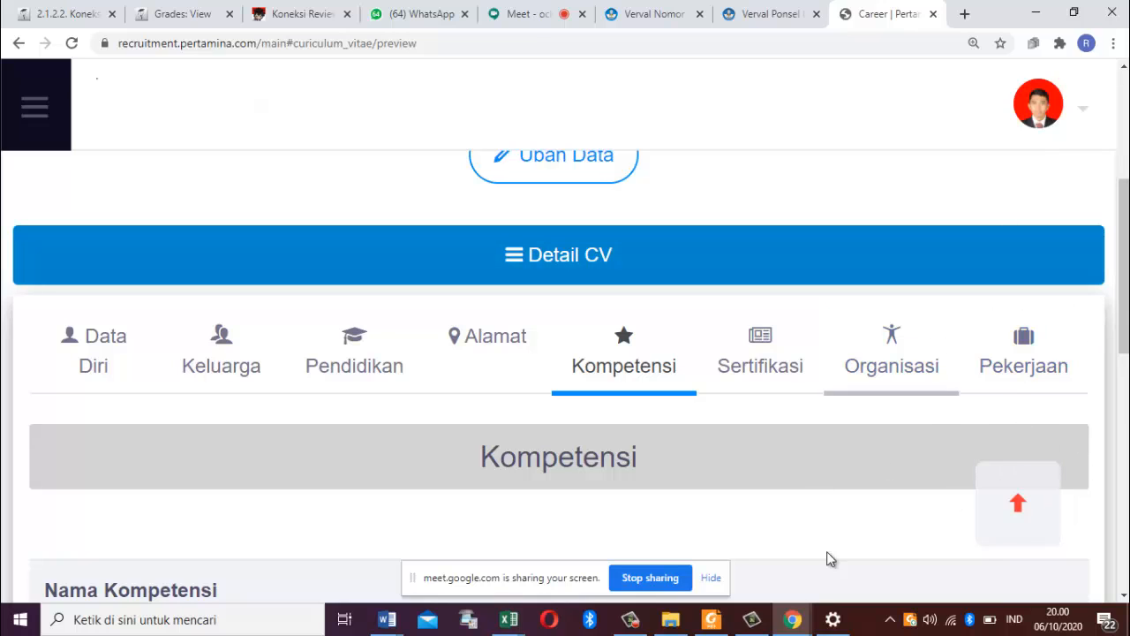
Step: Return to the profile header of the Curriculum Vitae page and try the "Unduh CV" download option
left_click(1124, 76)
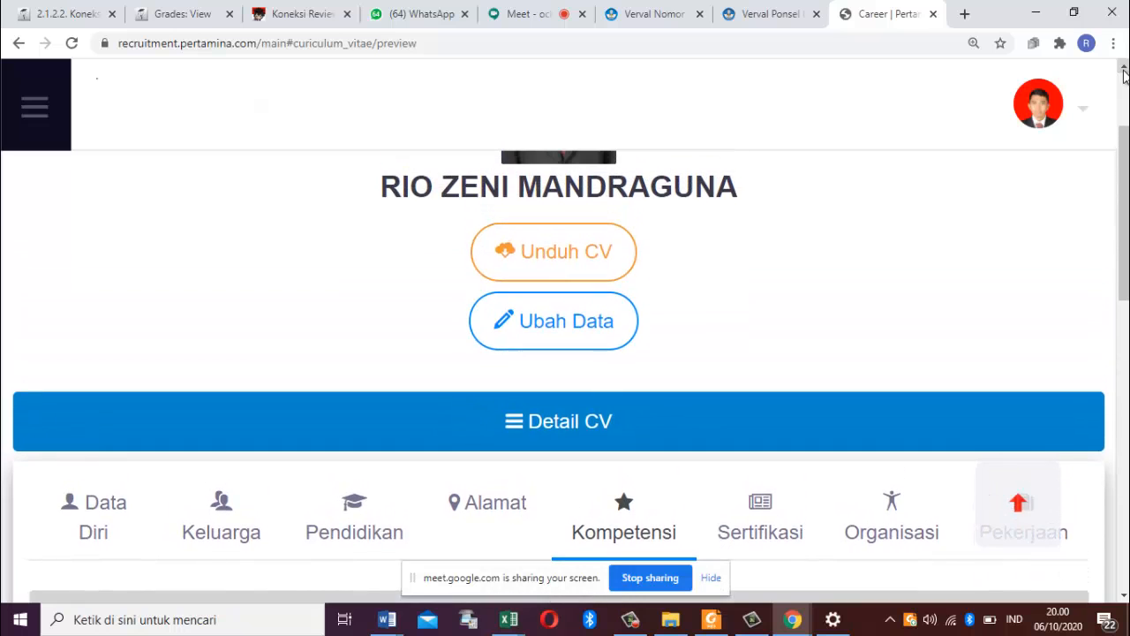
left_click(1125, 71)
left_click(1125, 71)
left_click(1125, 70)
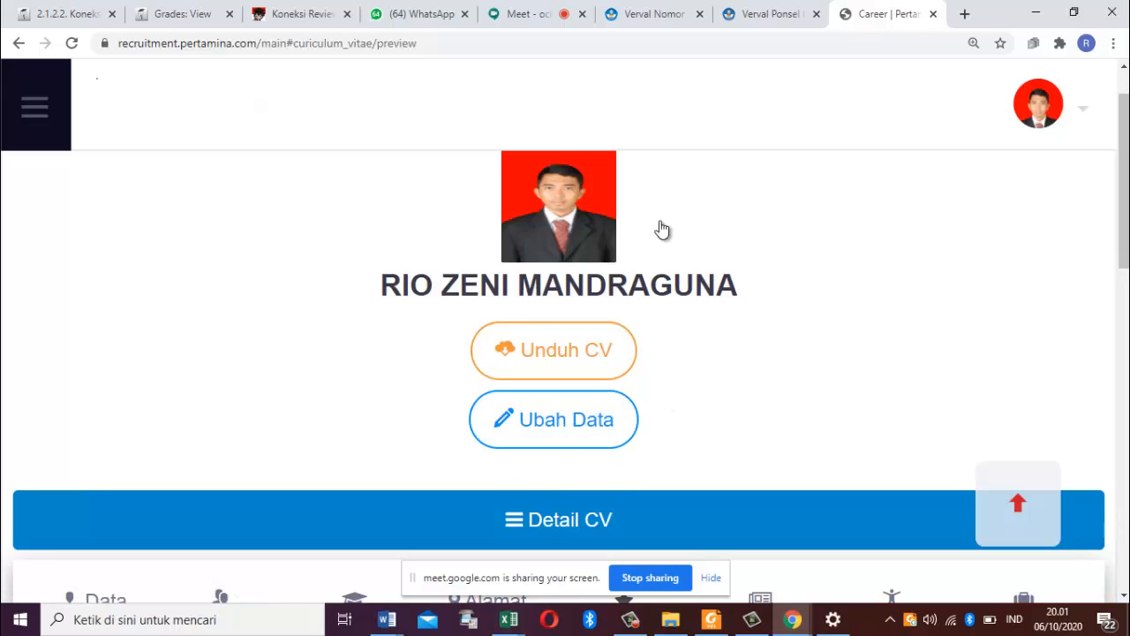
left_click(572, 374)
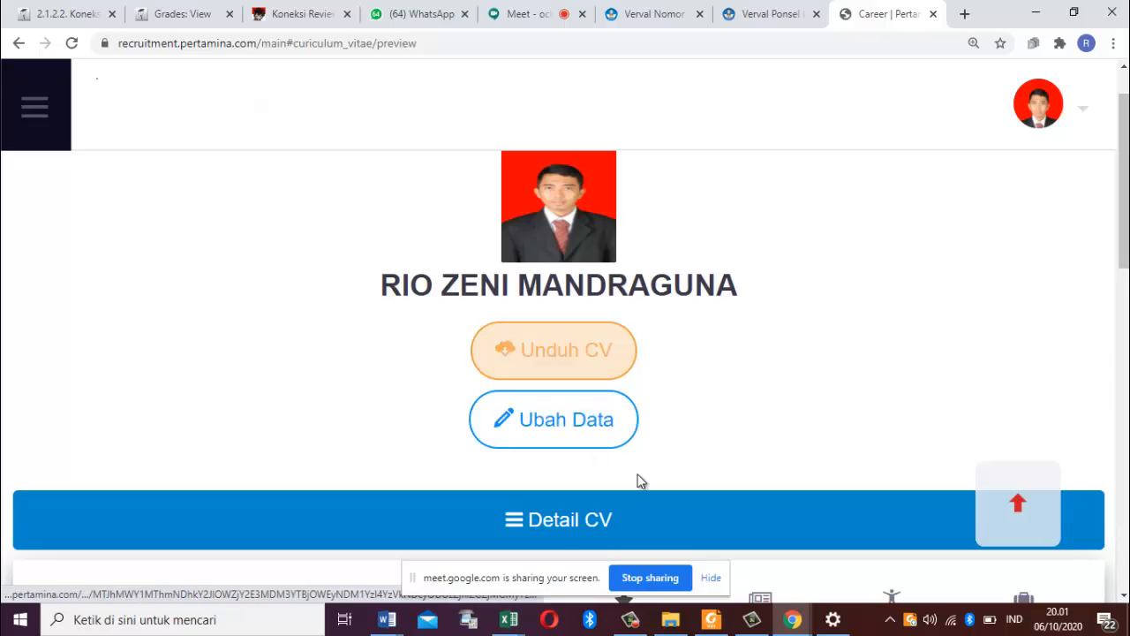
left_click(603, 378)
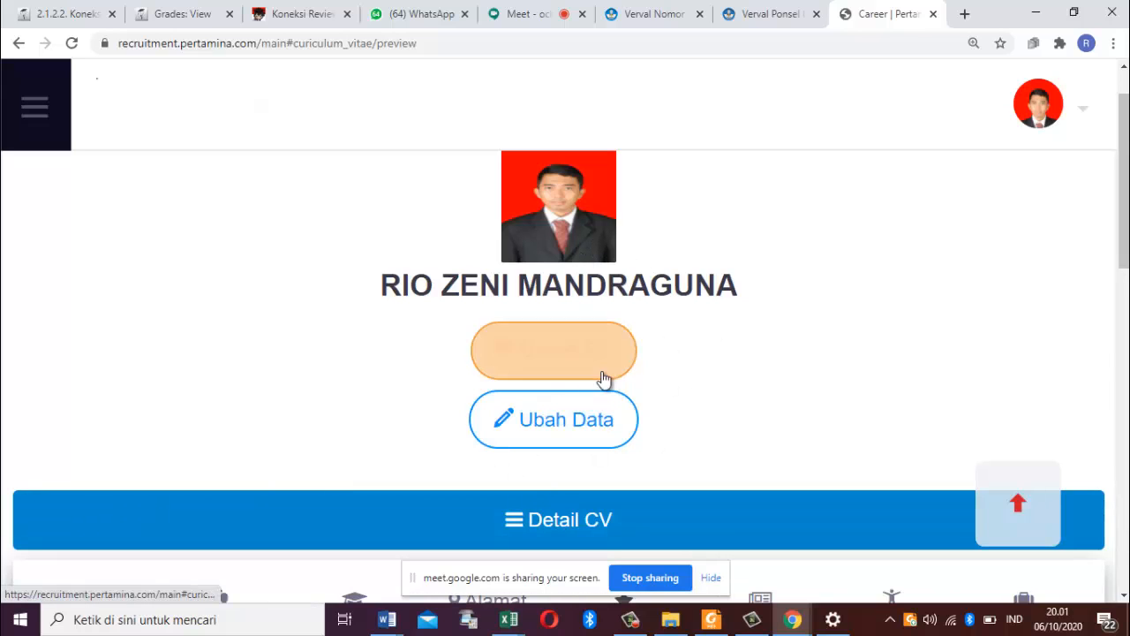
left_click(546, 376)
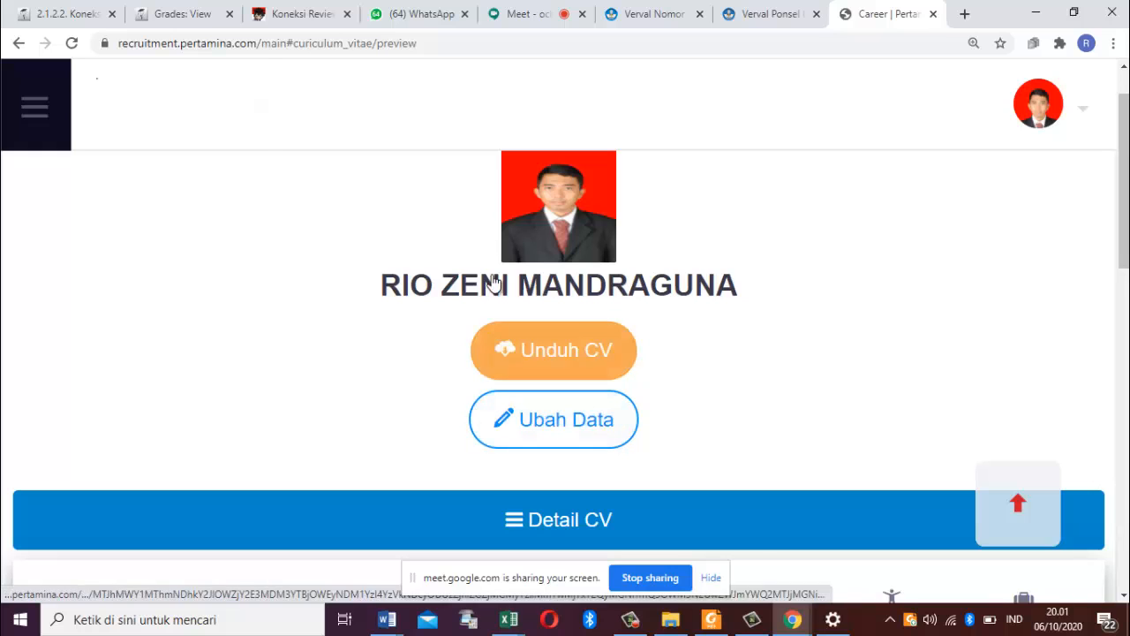
left_click(511, 357)
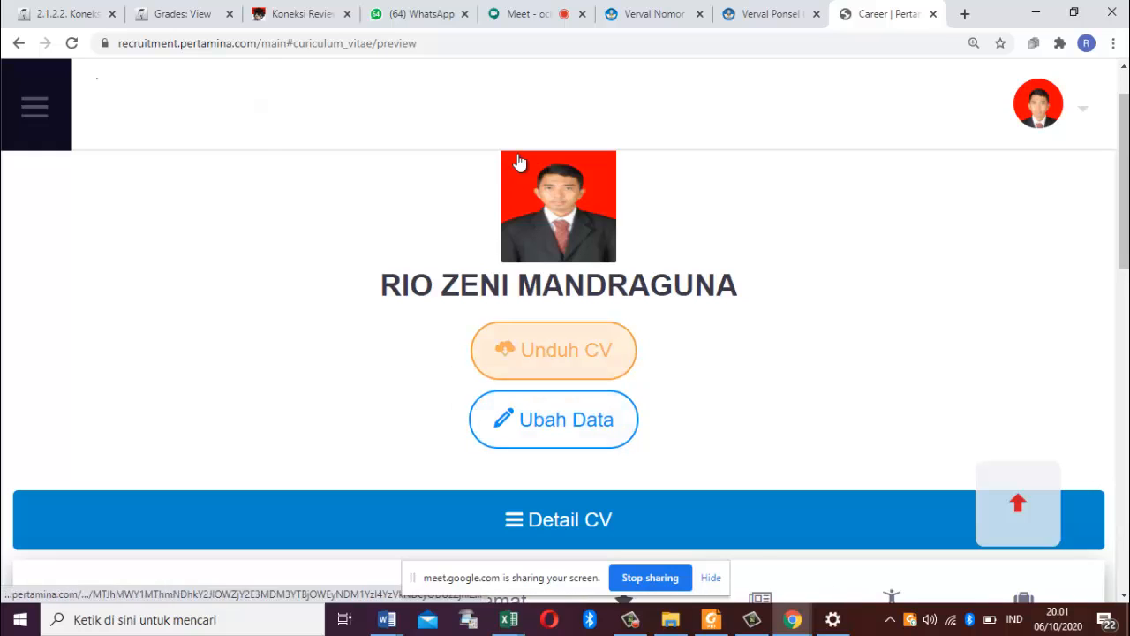
left_click(488, 356)
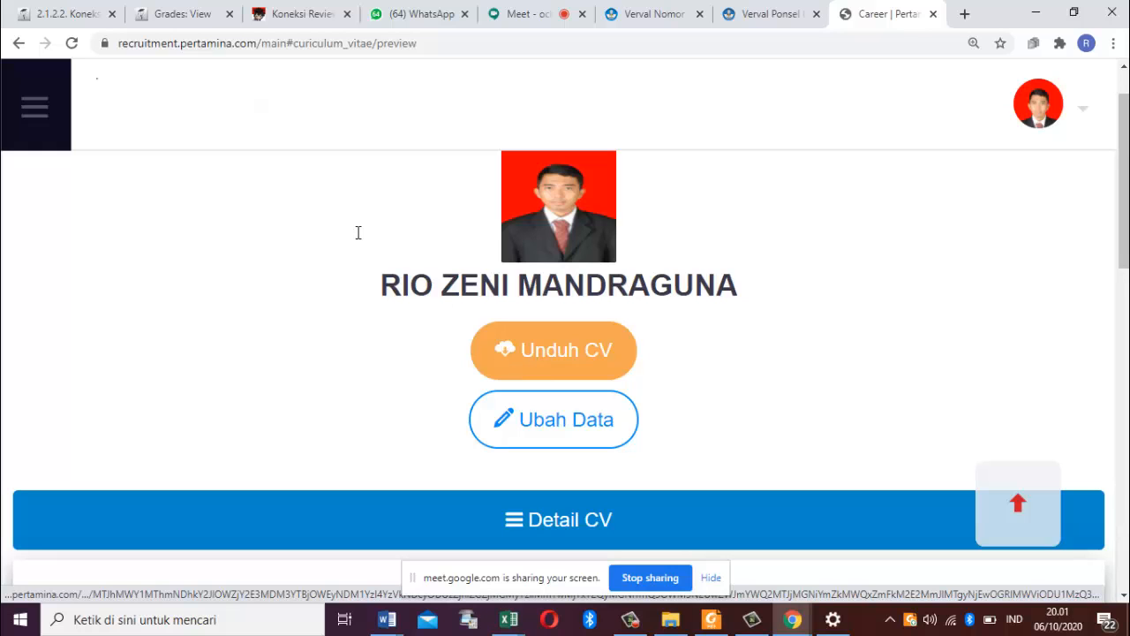
Step: Open the "My Application" page and dismiss the navigation menu covering it
left_click(39, 124)
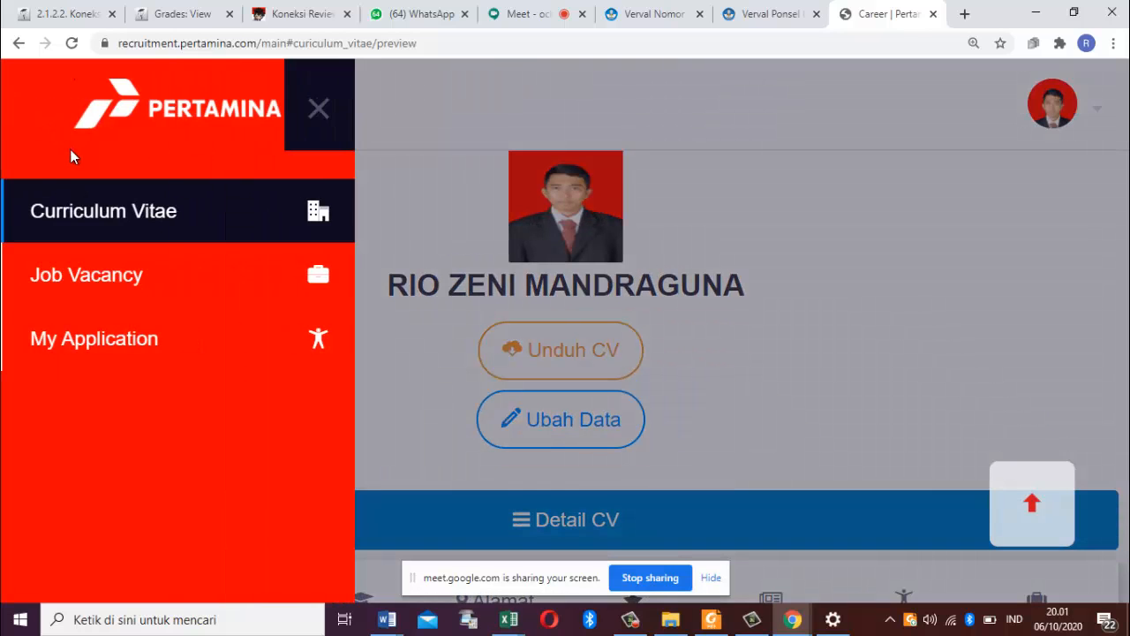
left_click(117, 344)
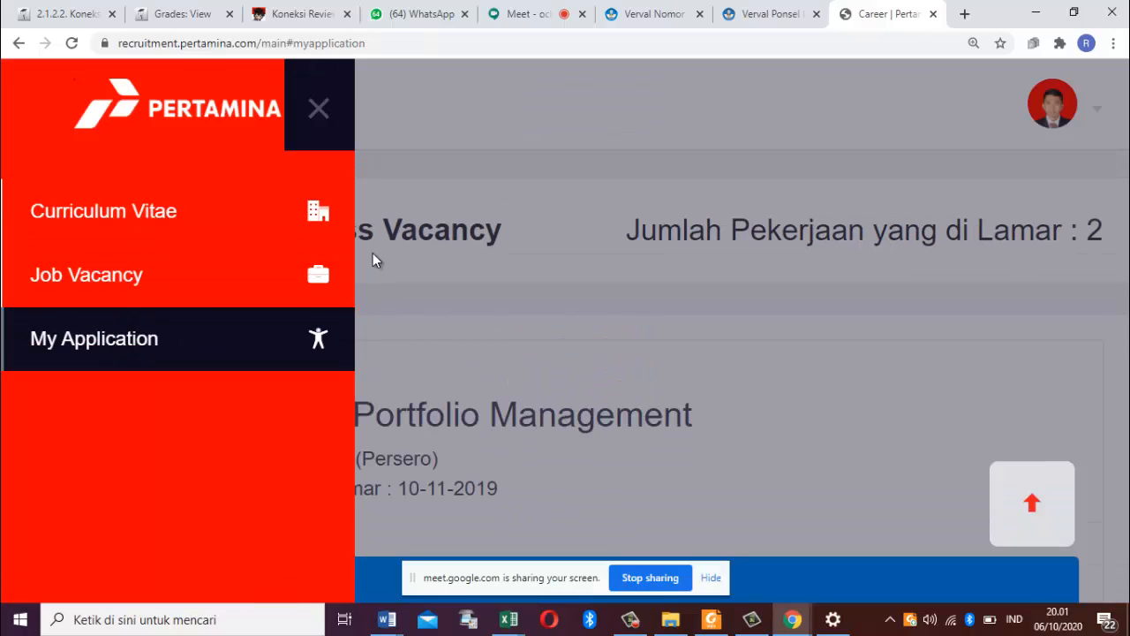
left_click(601, 258)
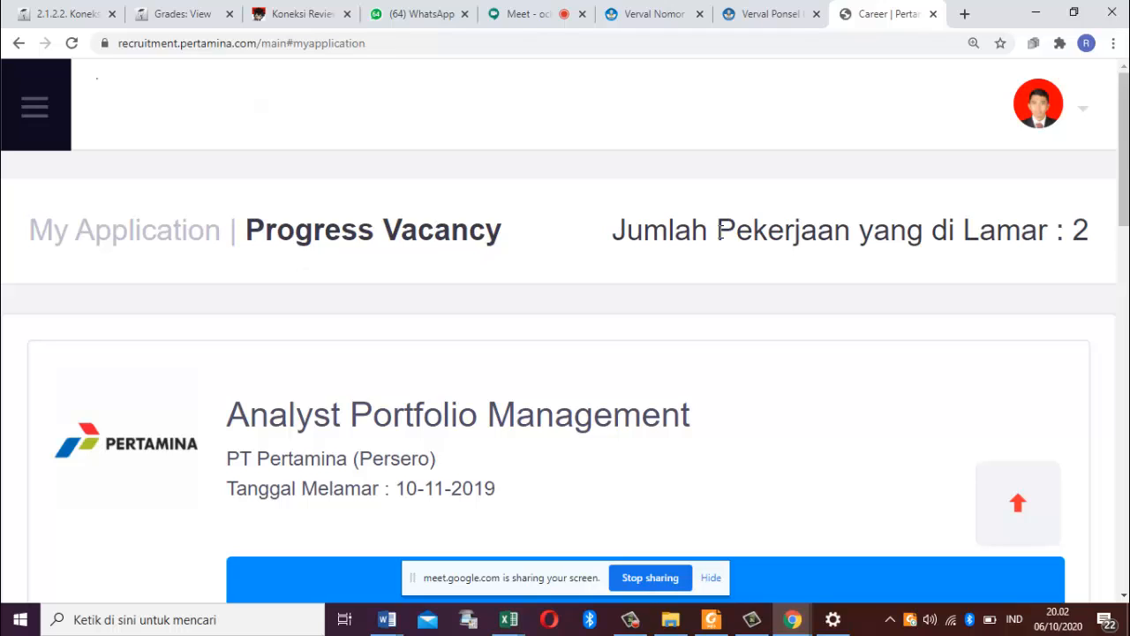
Step: Examine the selection stages and status of each vacancy applied for on the Progress Vacancy page
scroll(1128, 146, "down", 1)
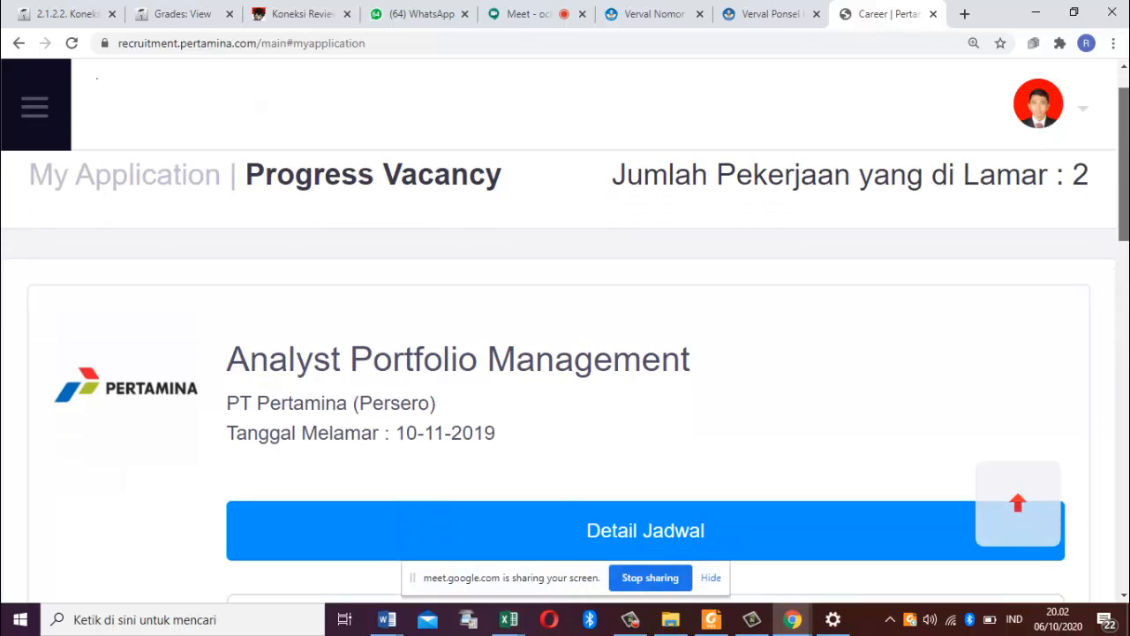
scroll(565, 341, "up", 1)
scroll(565, 341, "down", 3)
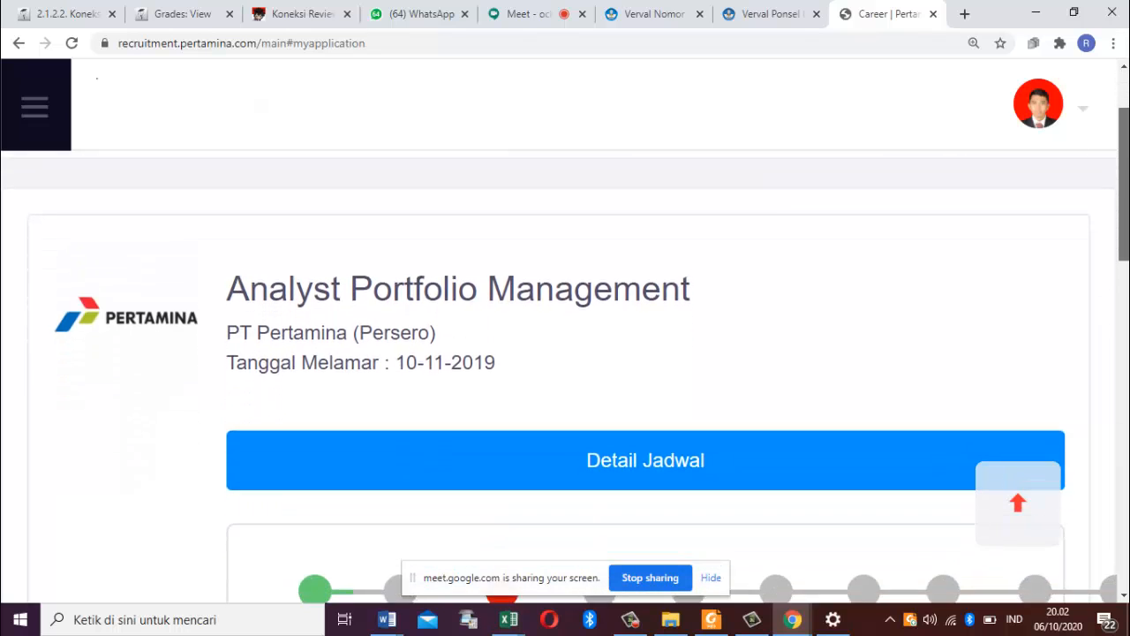
scroll(566, 353, "down", 8)
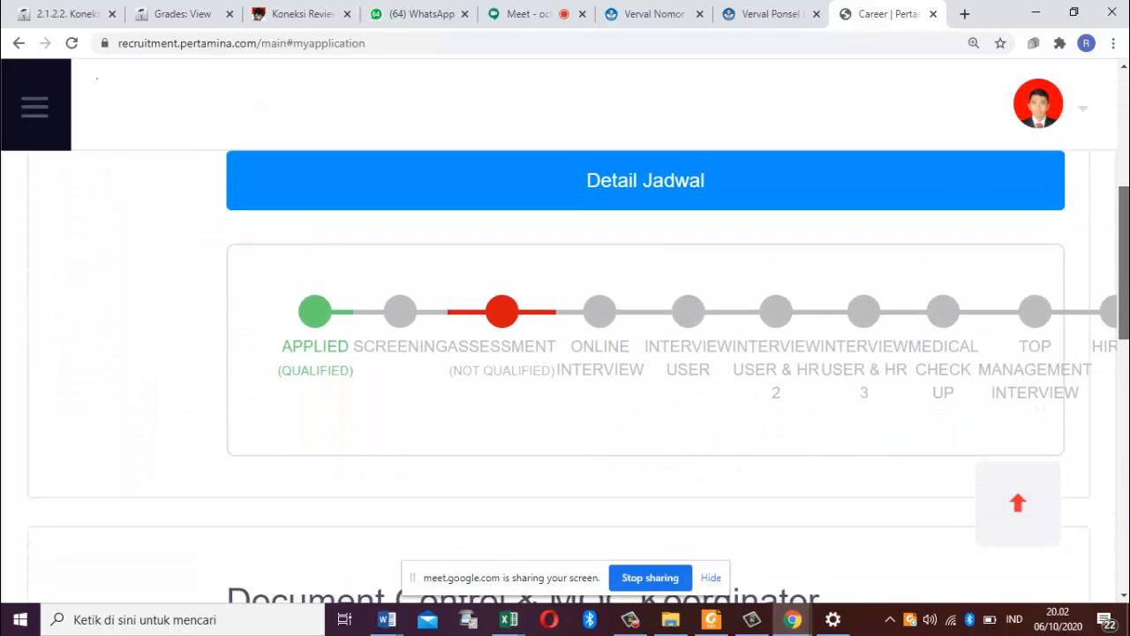
scroll(1126, 327, "down", 4)
scroll(1126, 327, "up", 4)
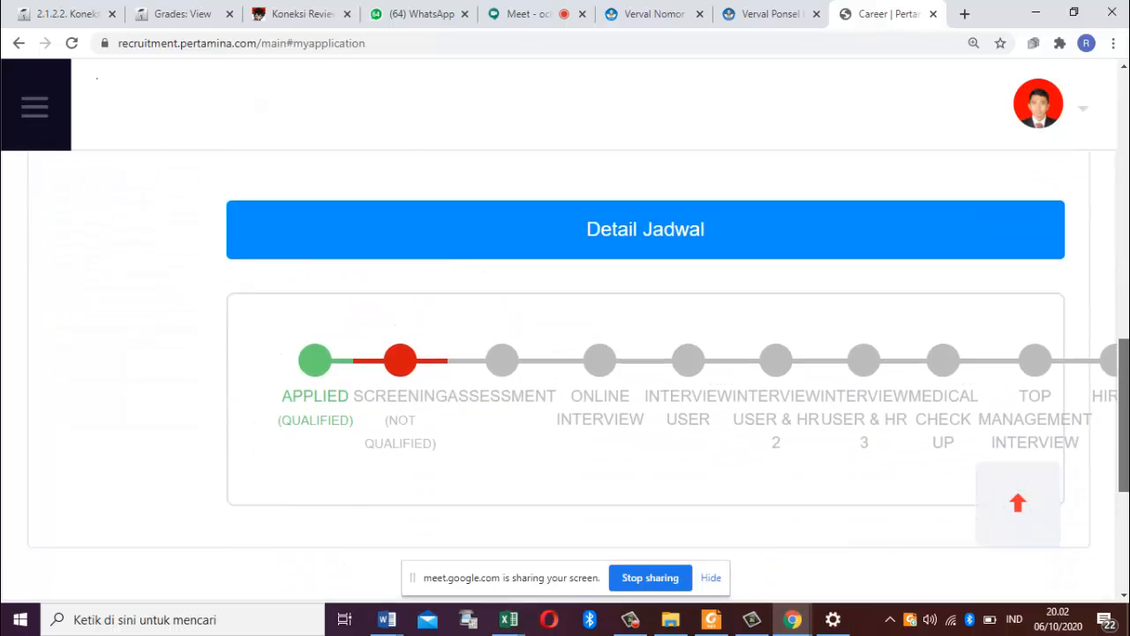
scroll(1126, 327, "up", 7)
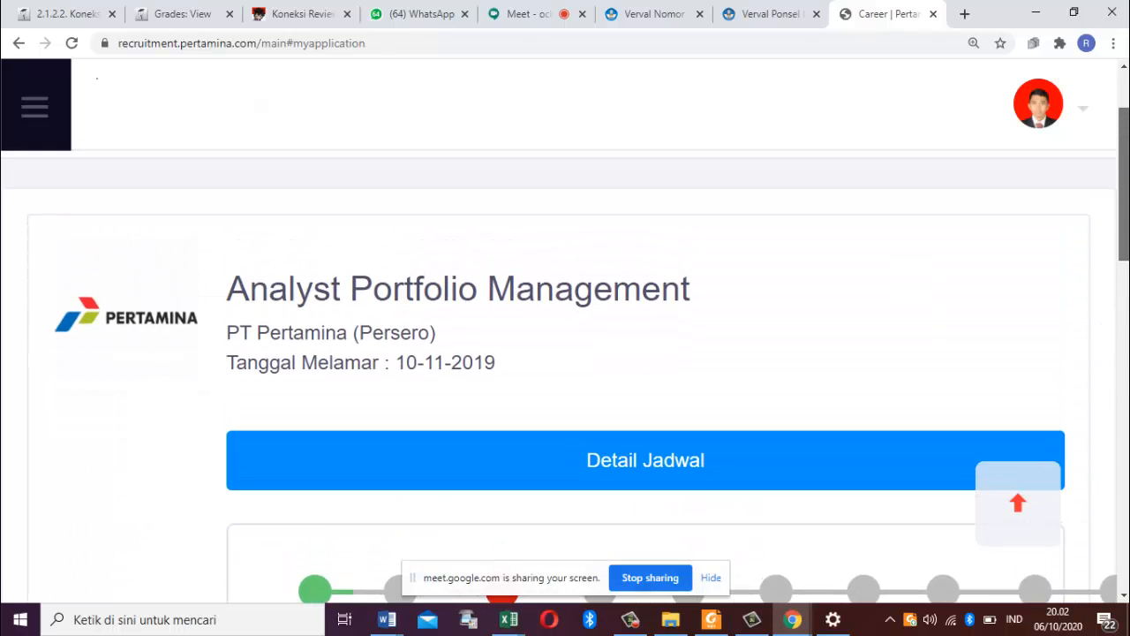
scroll(1126, 327, "down", 2)
scroll(843, 307, "down", 1)
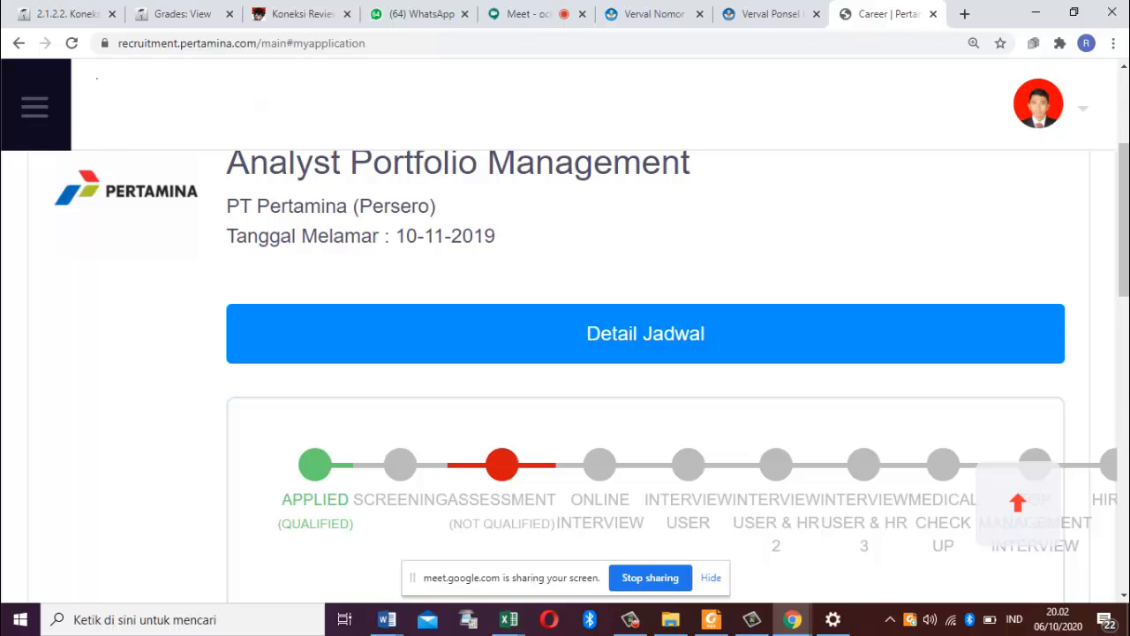
left_click_drag(1125, 185, 1128, 455)
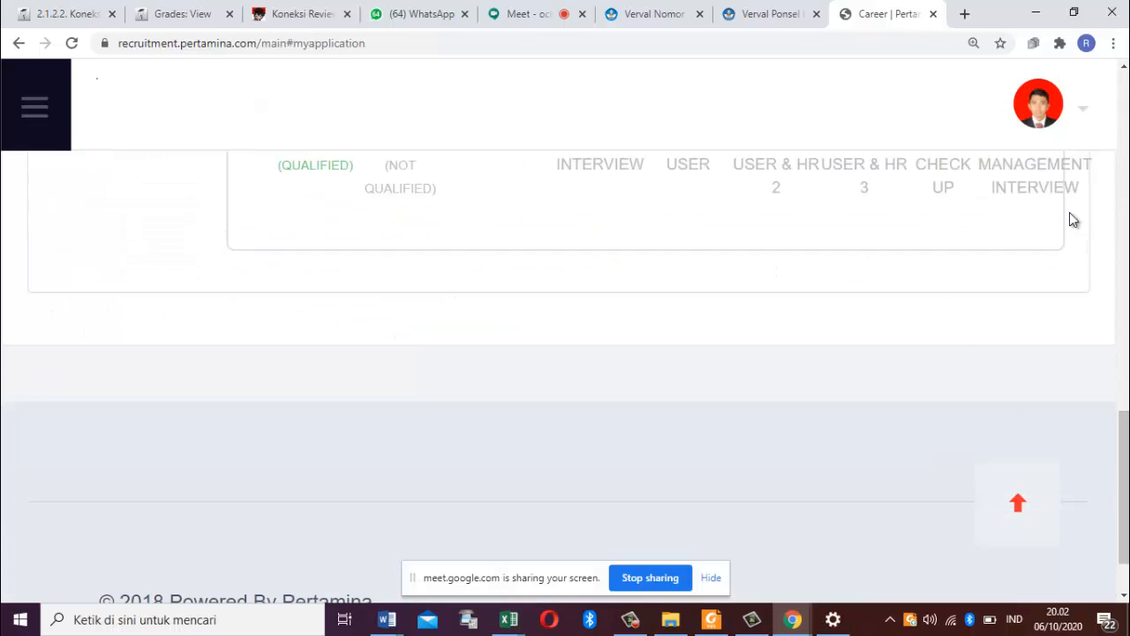
scroll(631, 349, "up", 2)
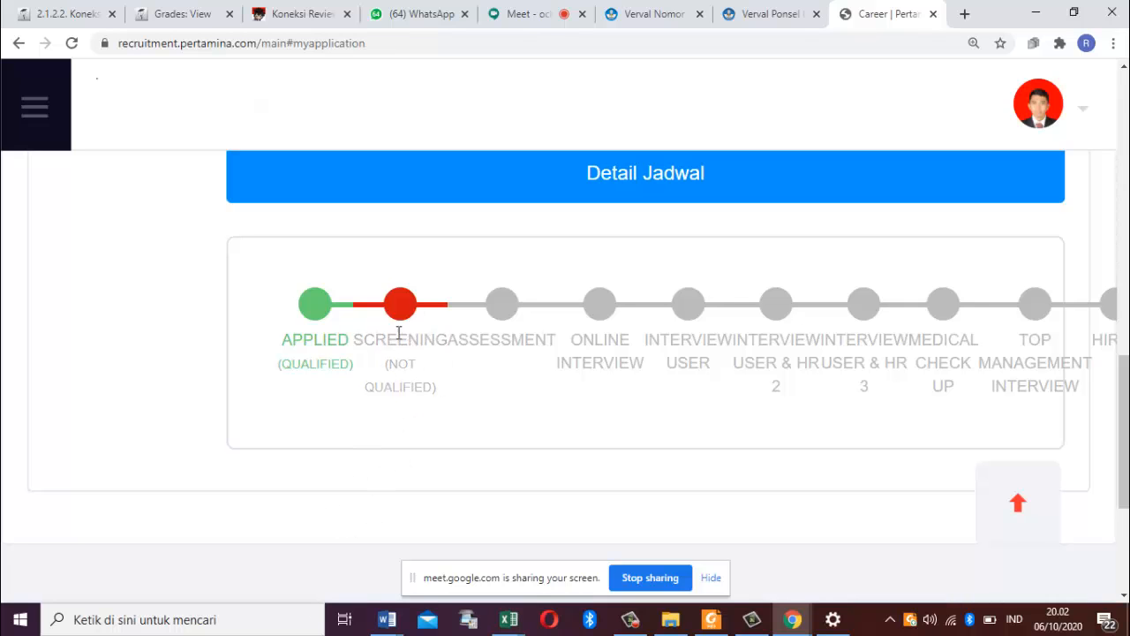
scroll(565, 354, "up", 10)
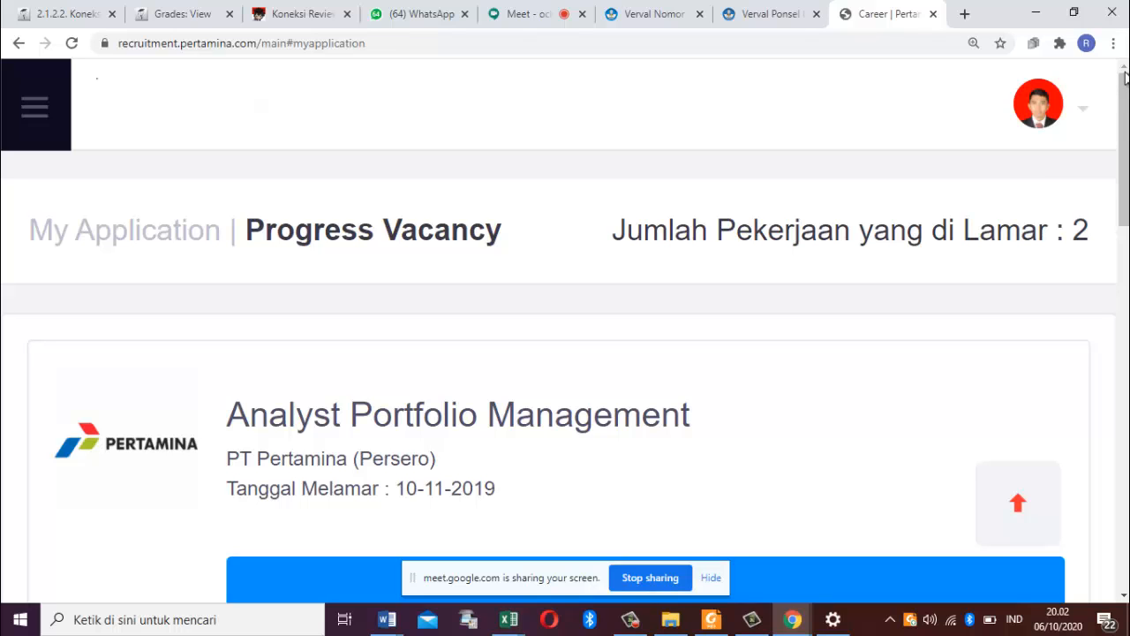
Step: Switch to Document1 in Word and add the address recruitment.pertamina.com on a new indented line below "a. Pertamina"
left_click(34, 119)
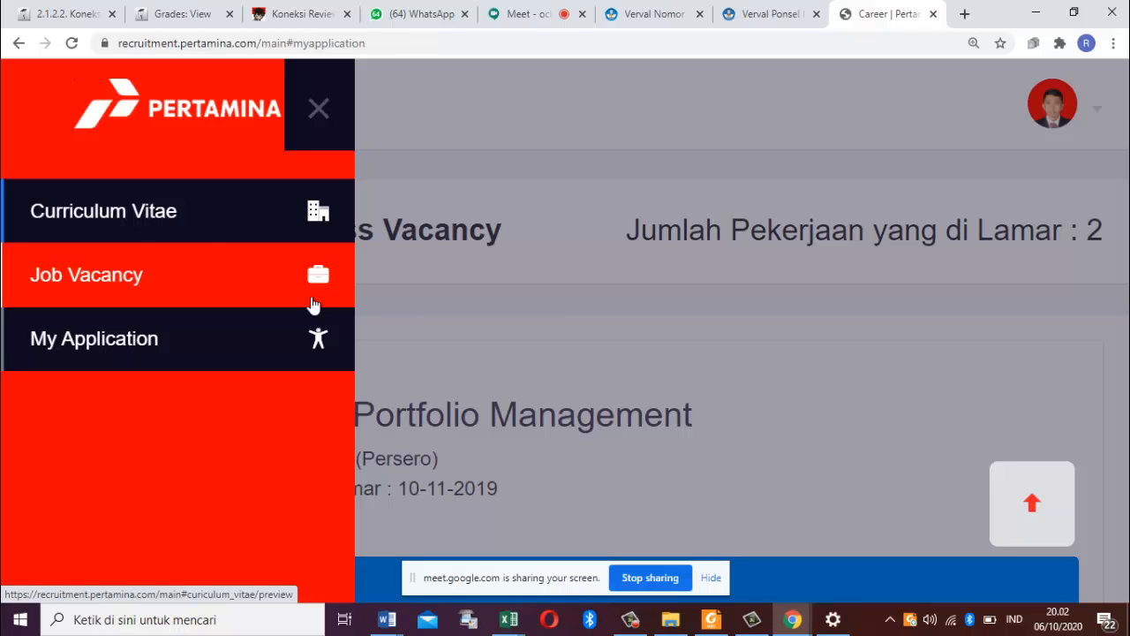
mouse_move(380, 632)
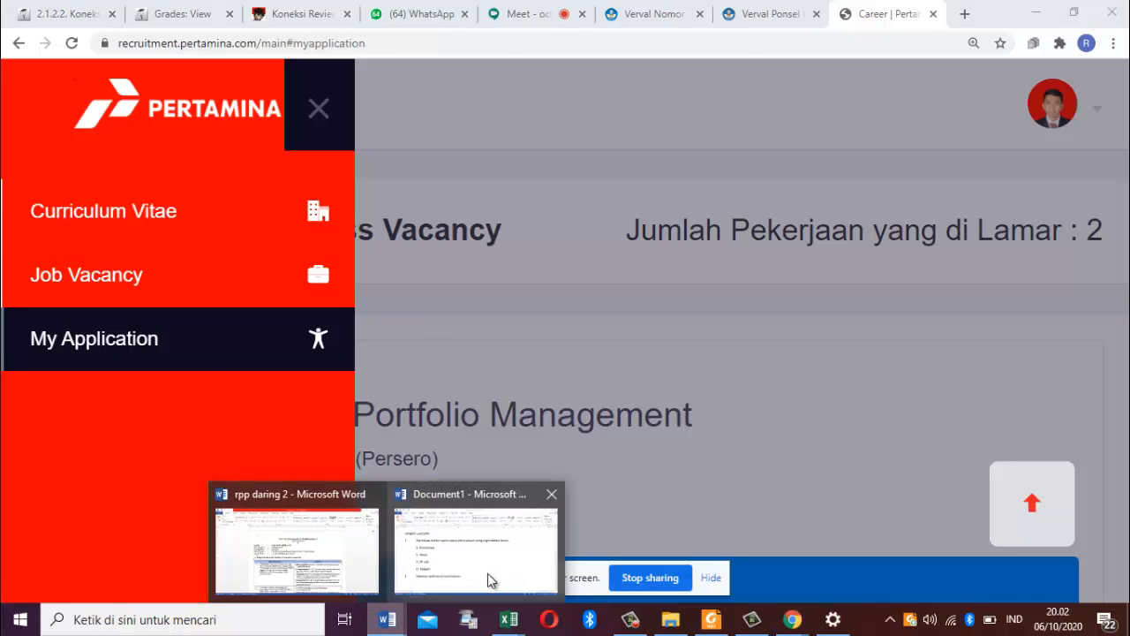
left_click(487, 575)
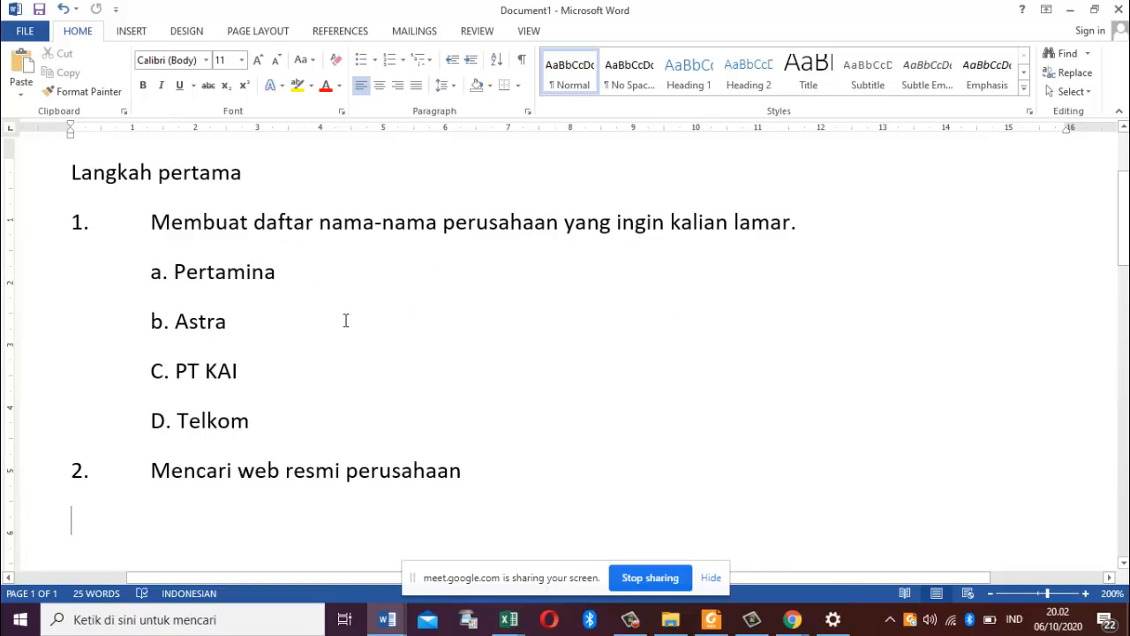
left_click(268, 276)
key("End")
key("Return")
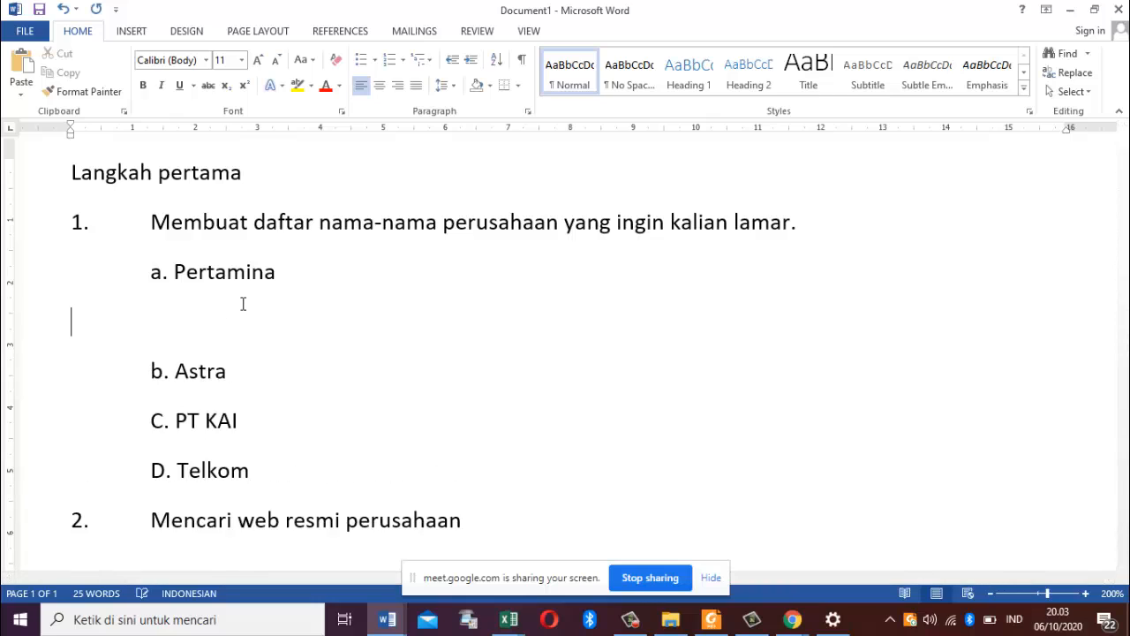
key("Tab")
type("recruitme")
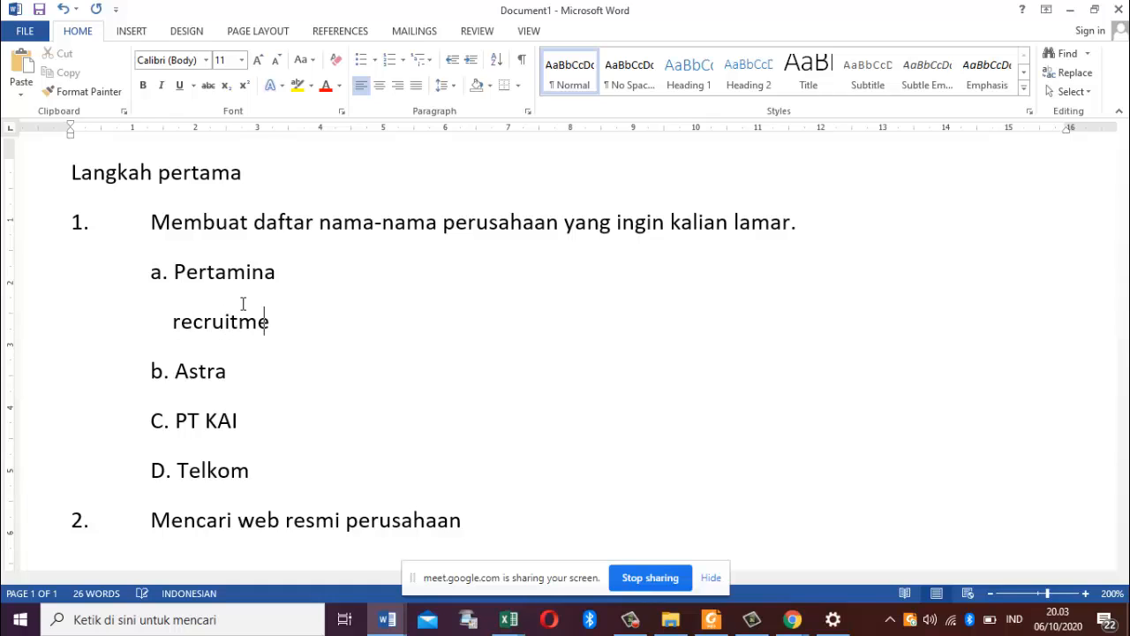
type("nt.pertam")
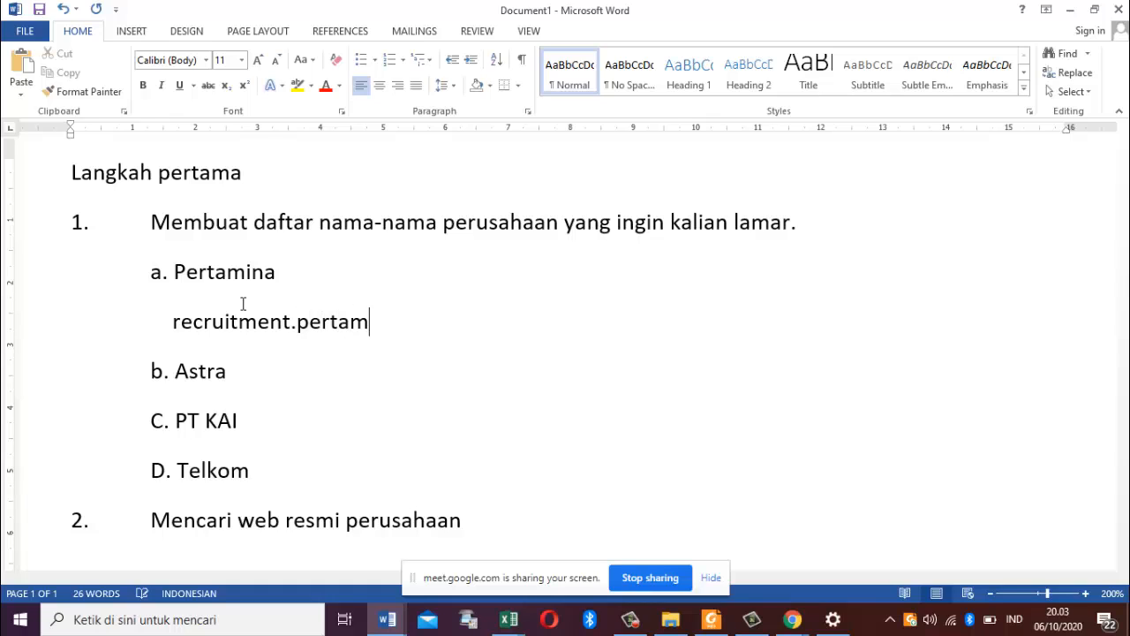
type("ina.com")
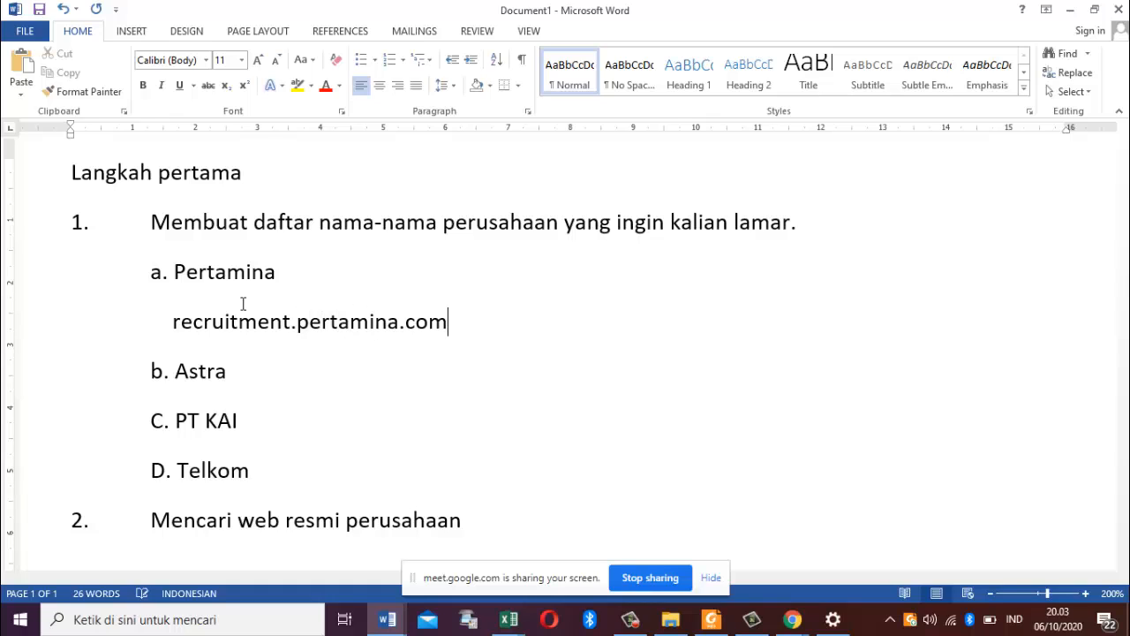
Step: Insert an empty line below each of the entries Astra, PT KAI and Telkom in the company list
key("Return")
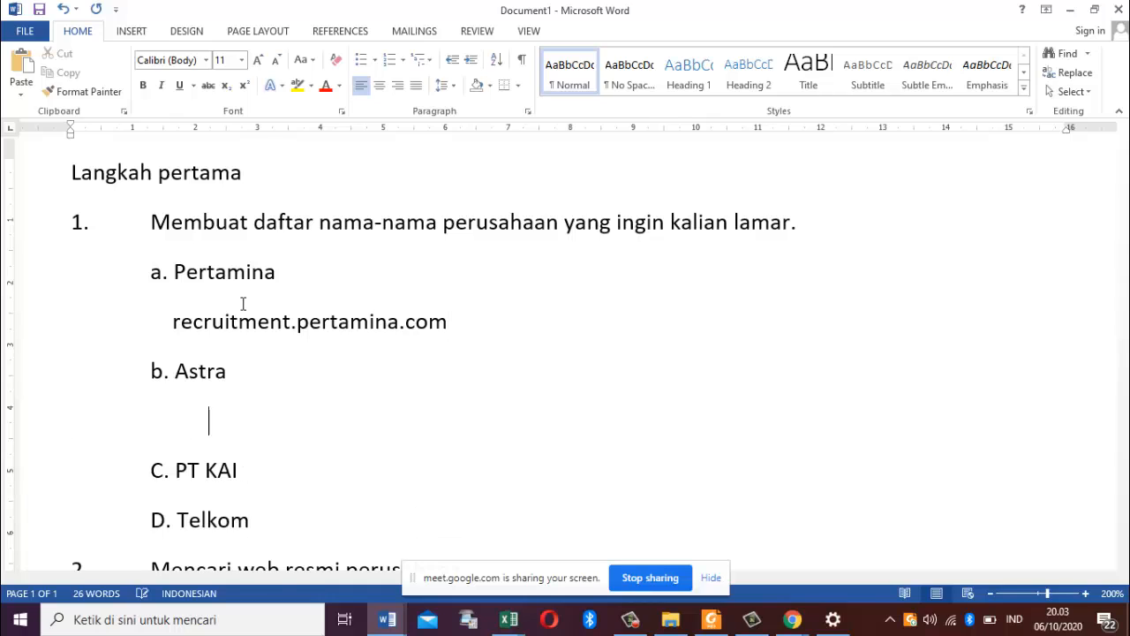
key("BackSpace")
key("BackSpace")
key("Down")
key("Down")
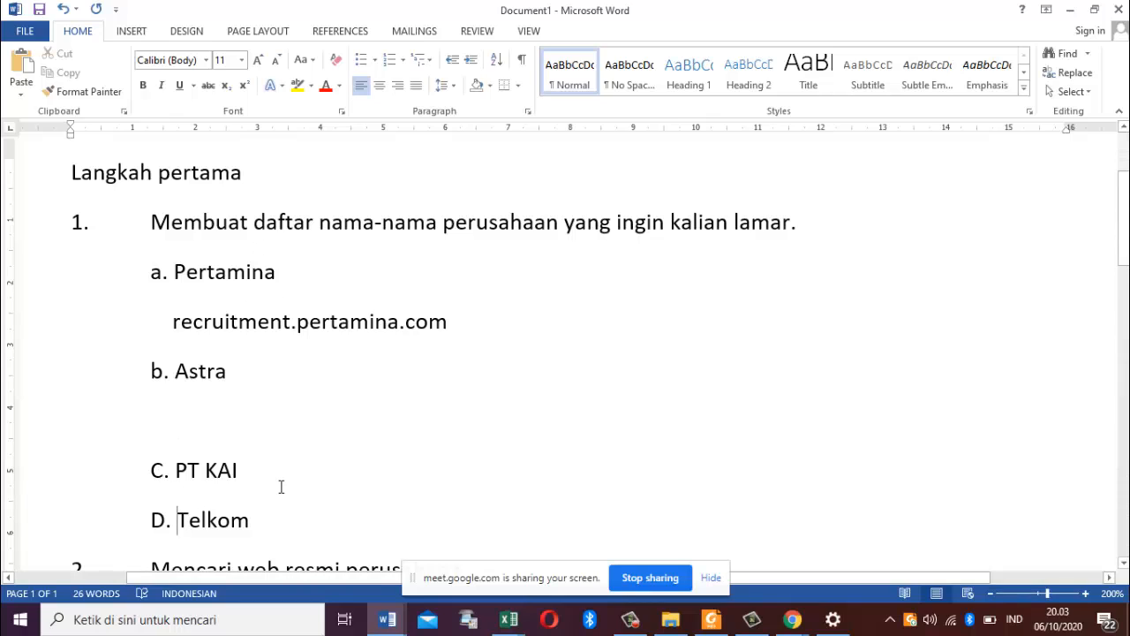
left_click(256, 473)
key("Return")
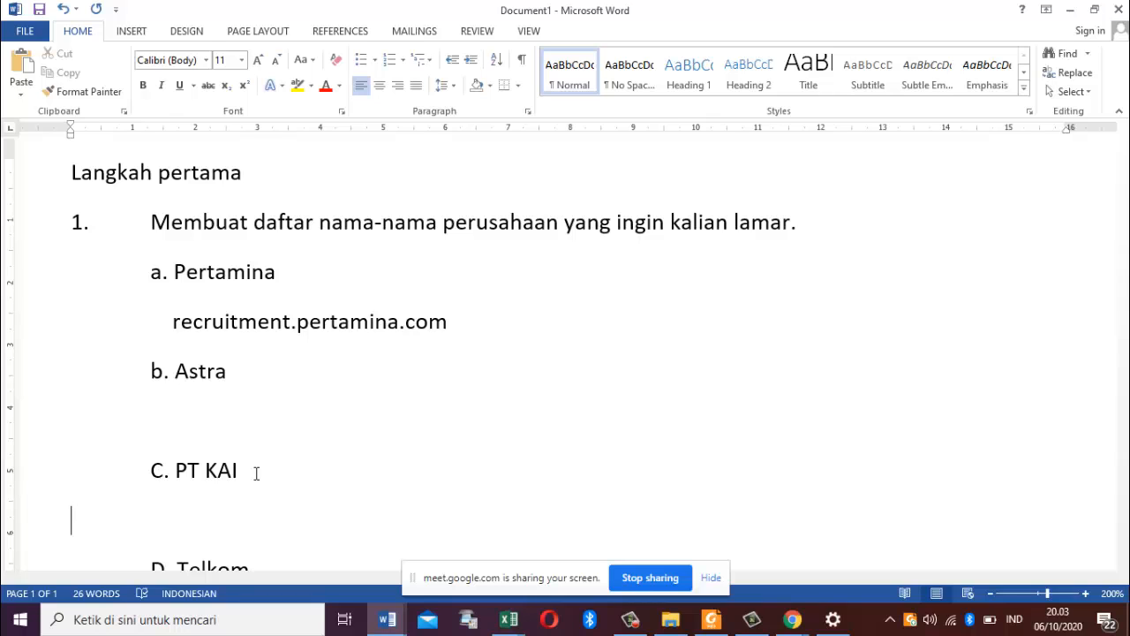
scroll(257, 474, "down", 5)
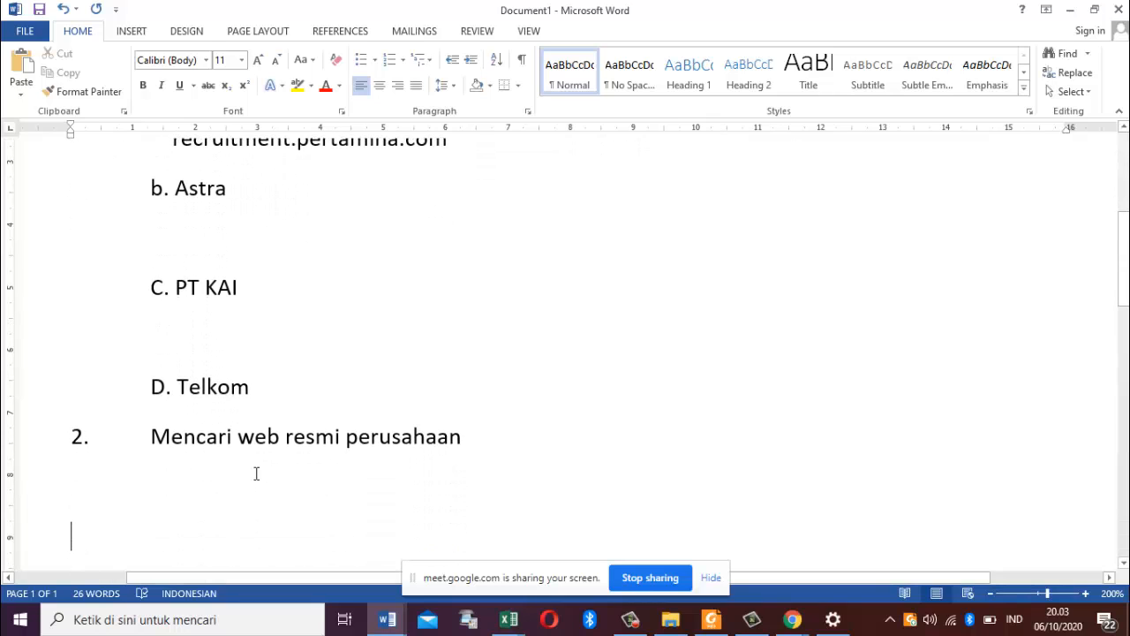
left_click(291, 403)
key("Return")
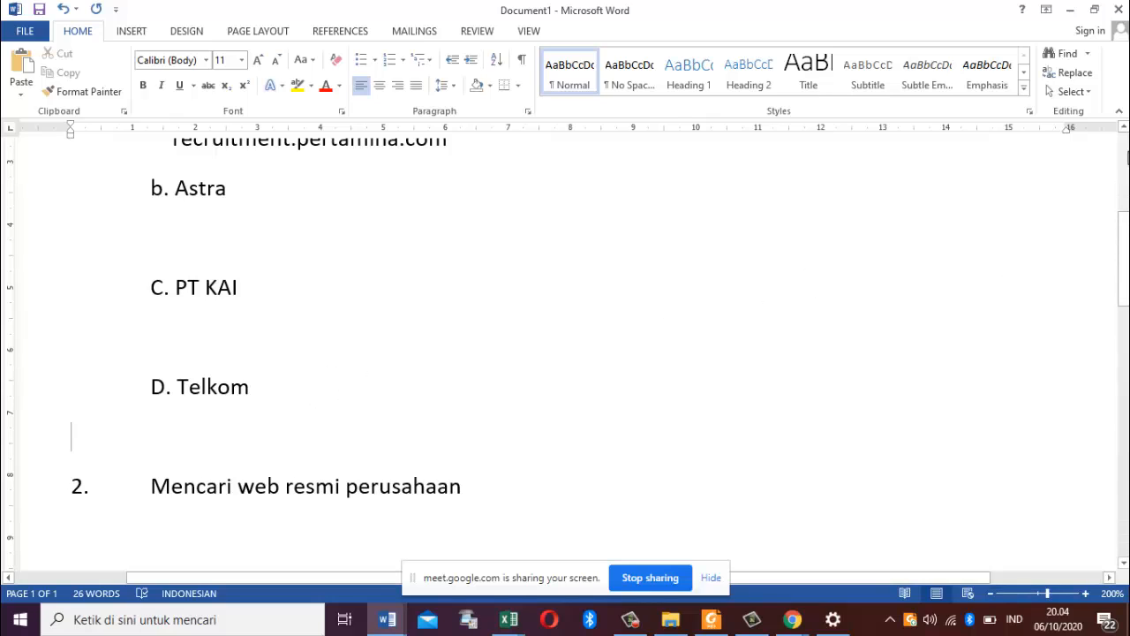
Step: Switch back to the Pertamina recruitment site in Chrome and open the Curriculum Vitae page without the navigation menu covering it
scroll(1125, 130, "up", 4)
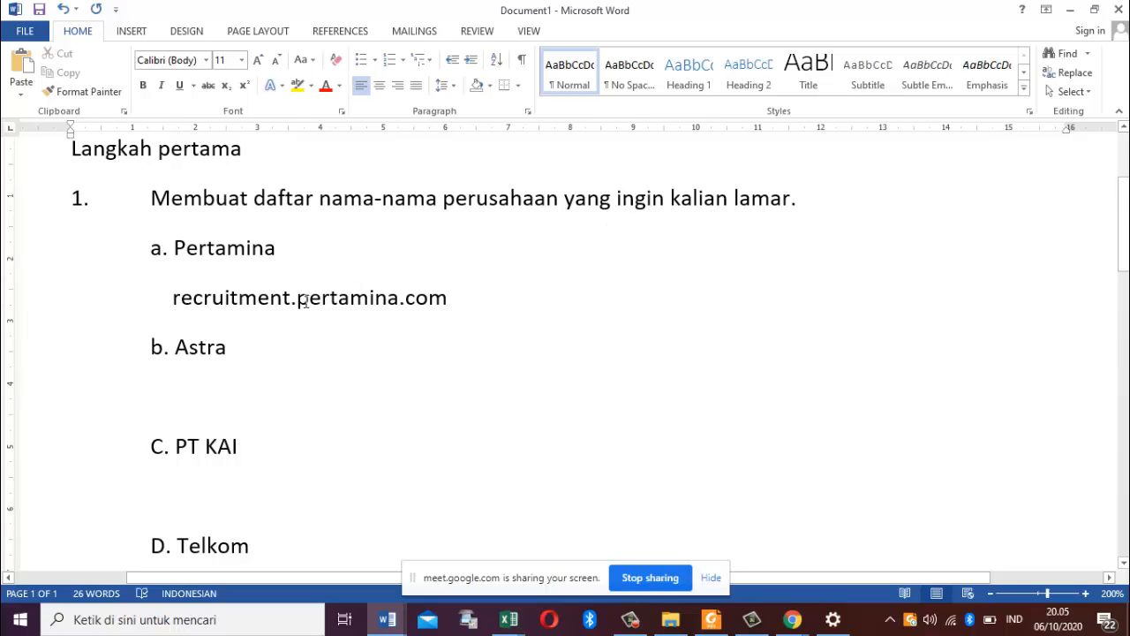
scroll(815, 397, "down", 5)
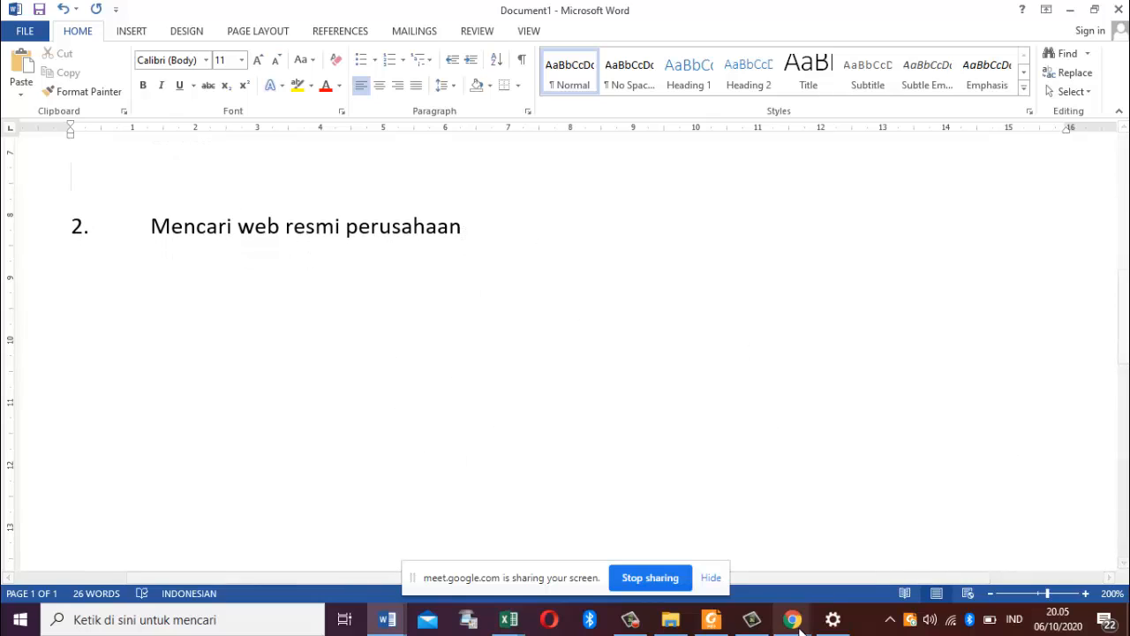
mouse_move(798, 625)
left_click(740, 548)
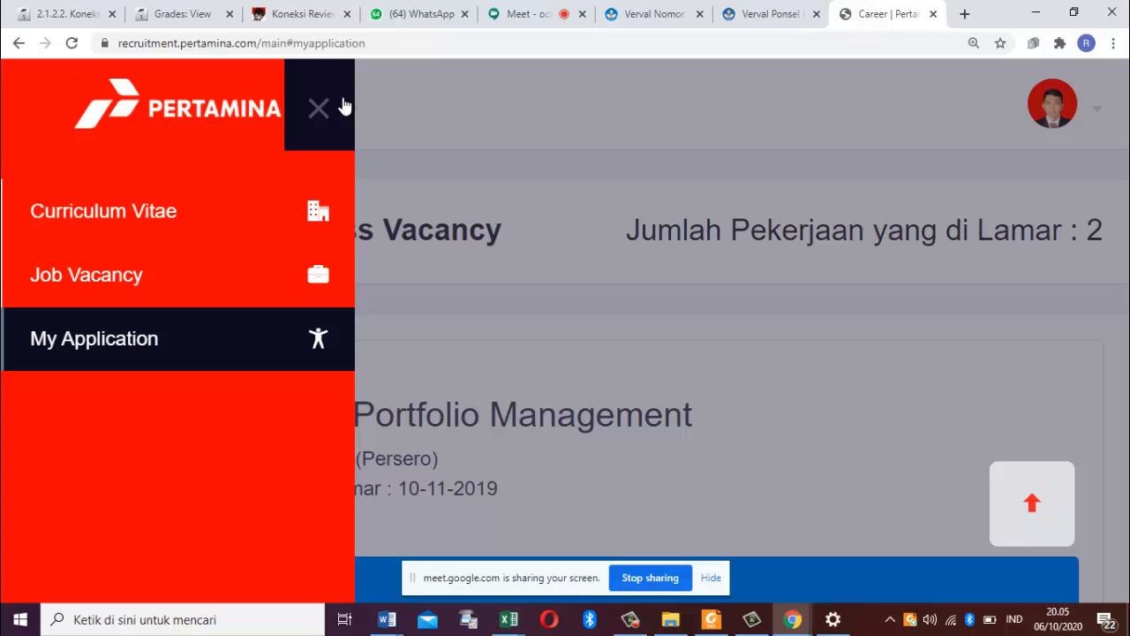
left_click(371, 185)
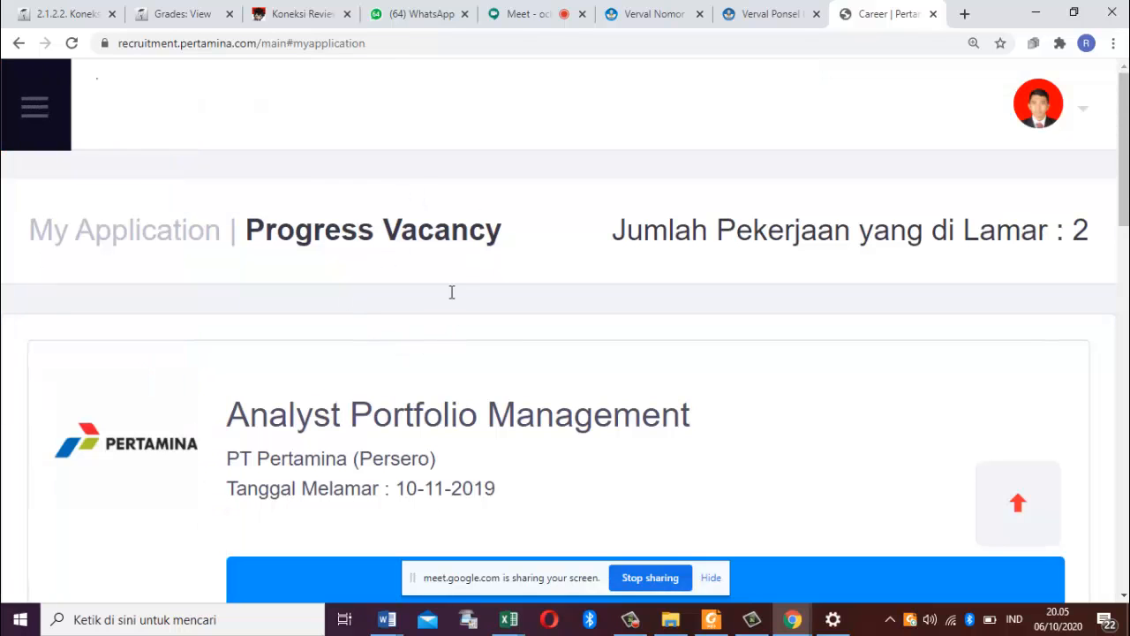
left_click(59, 107)
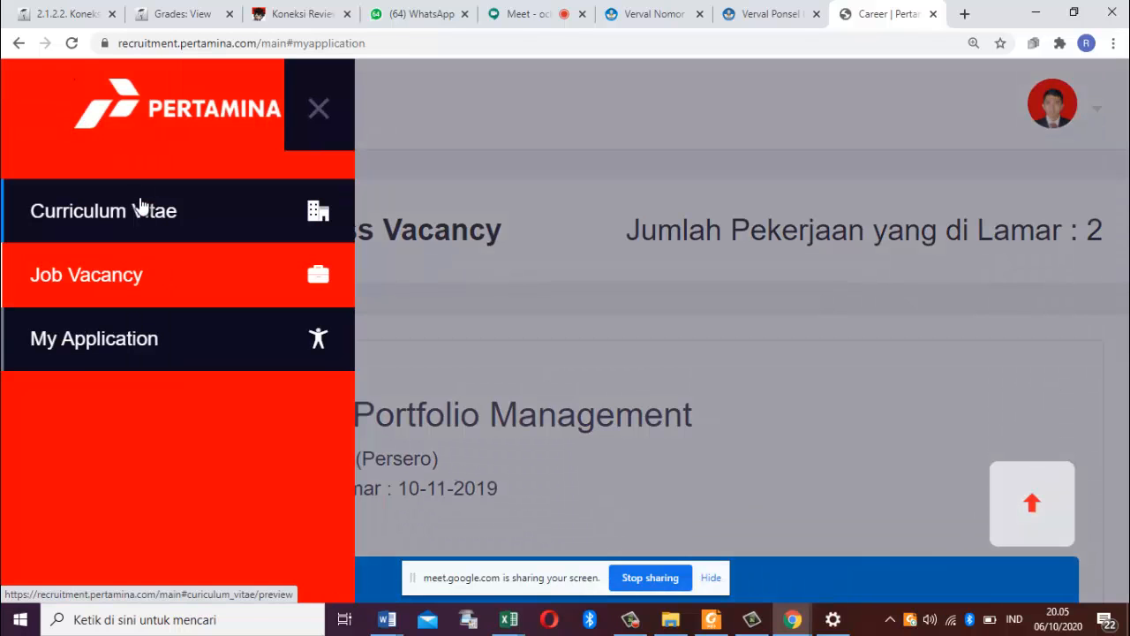
left_click(141, 207)
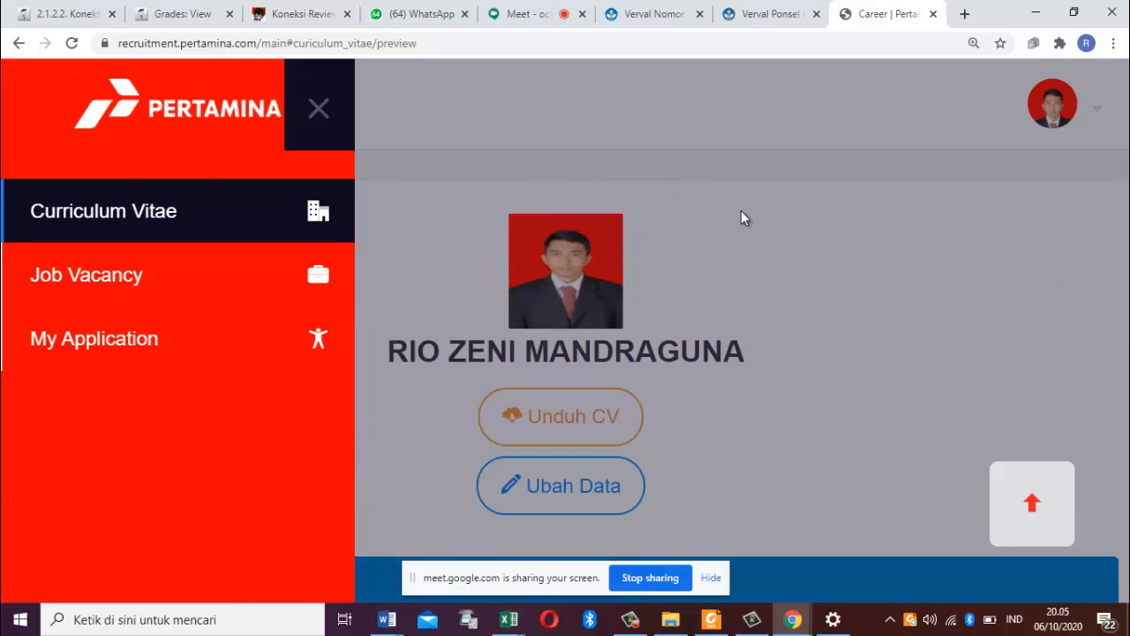
left_click(741, 210)
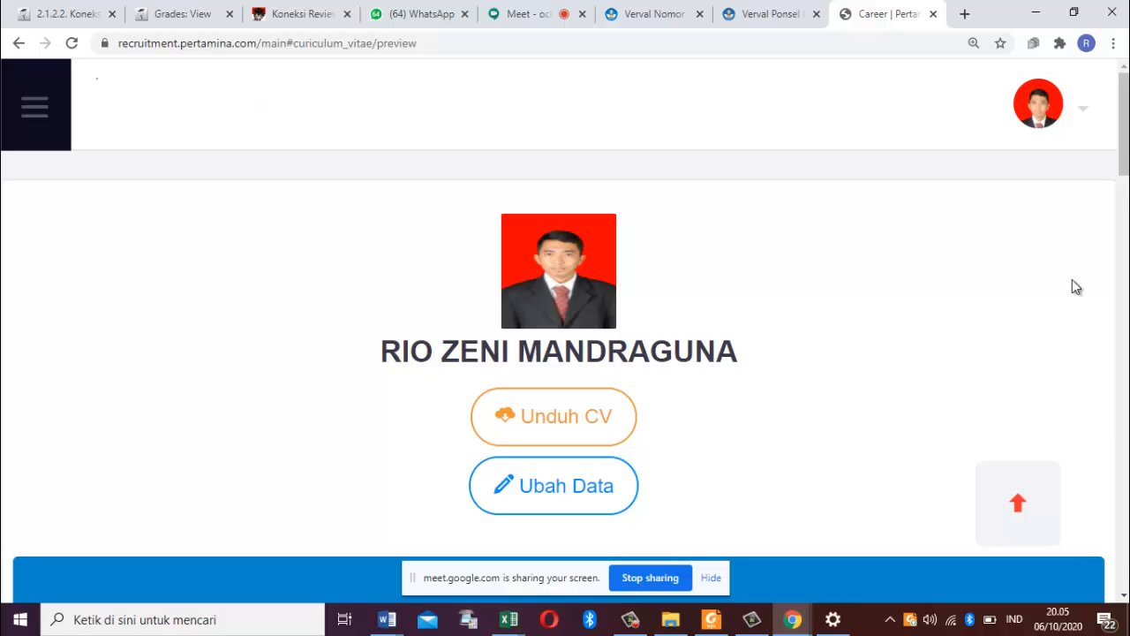
Step: Open the Job Vacancy page and dismiss the navigation menu to view the vacancy filters and list
left_click(17, 104)
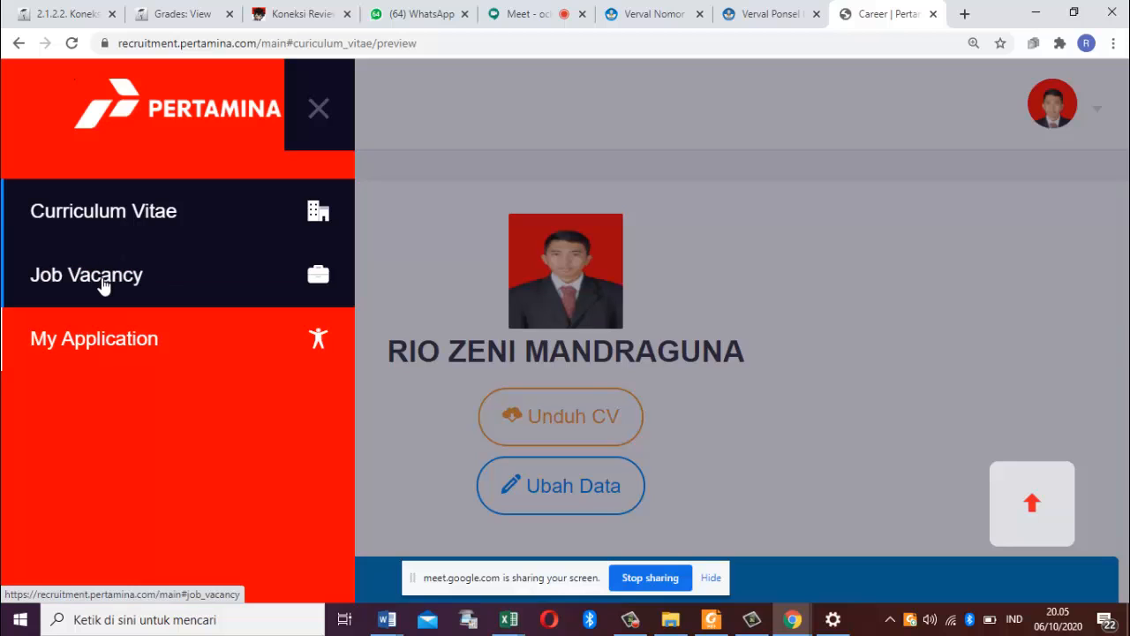
left_click(213, 282)
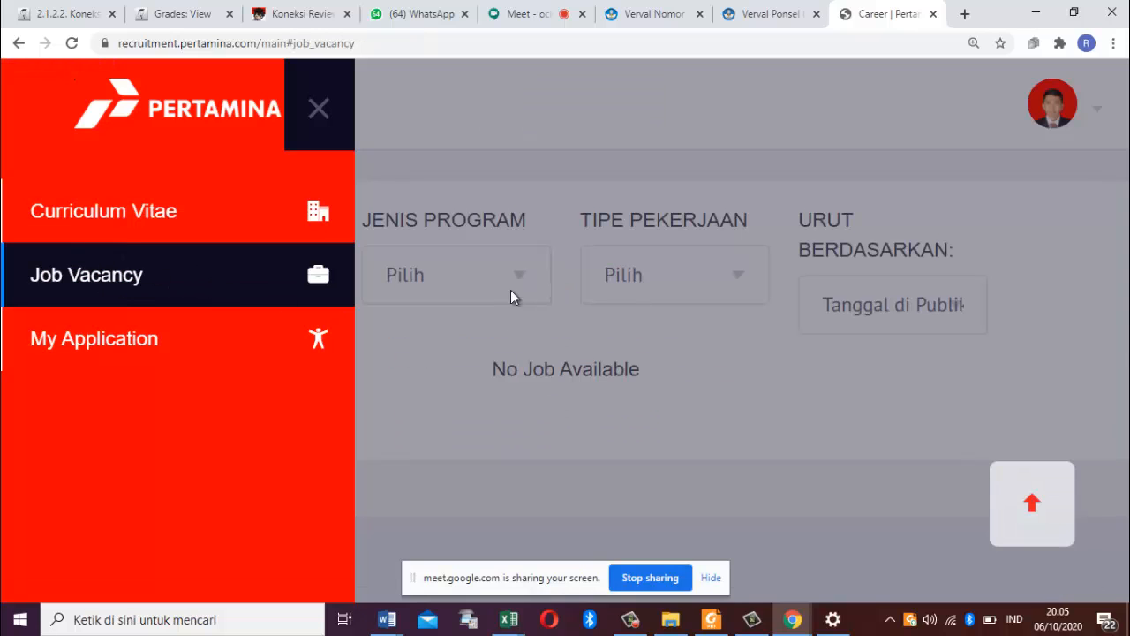
left_click(593, 403)
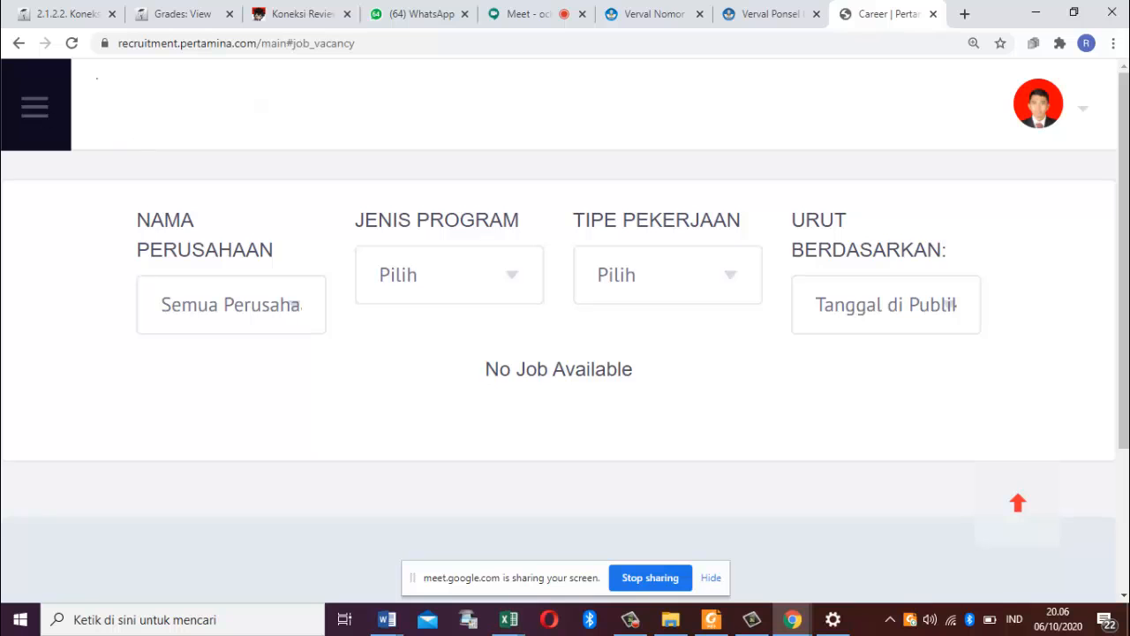
Step: Go to the Google Meet call and stop sharing the screen
left_click(525, 14)
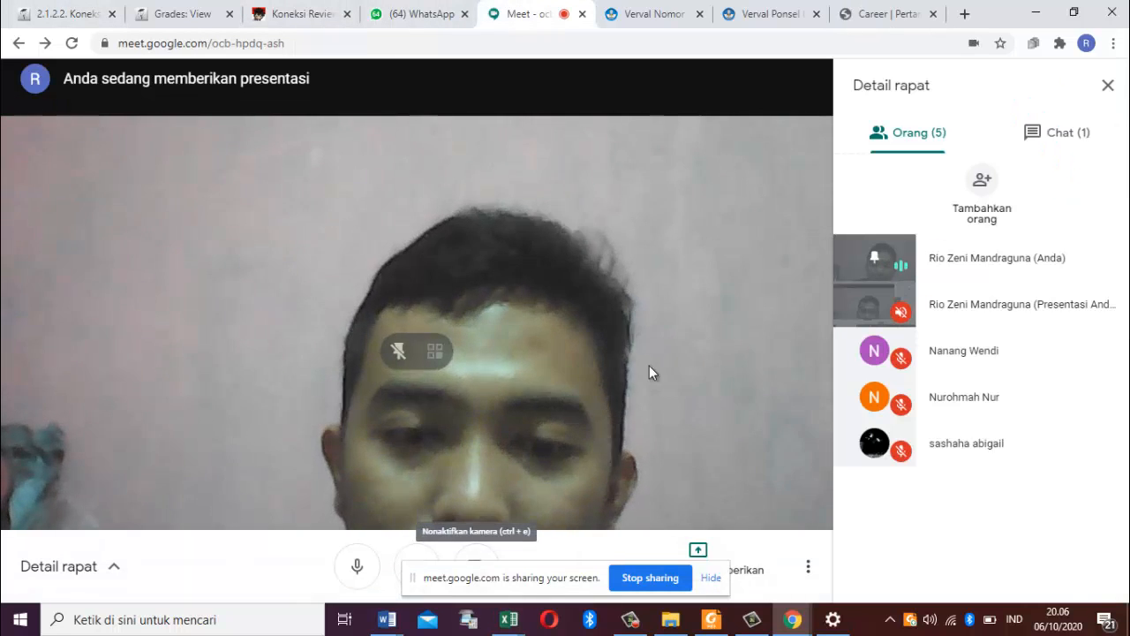
left_click(848, 15)
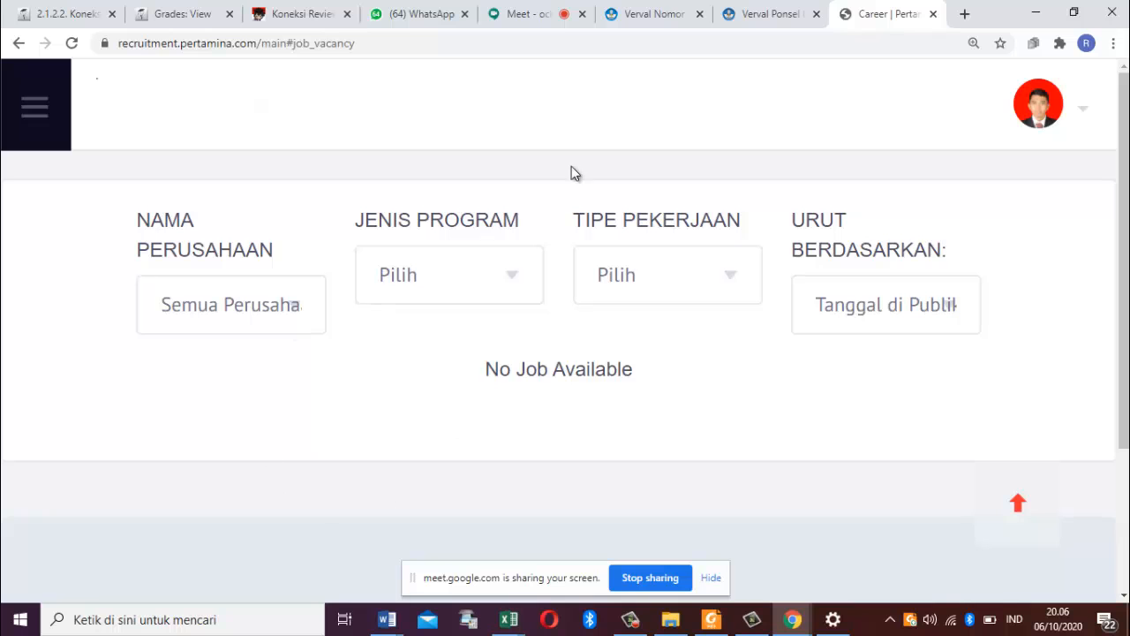
left_click(530, 14)
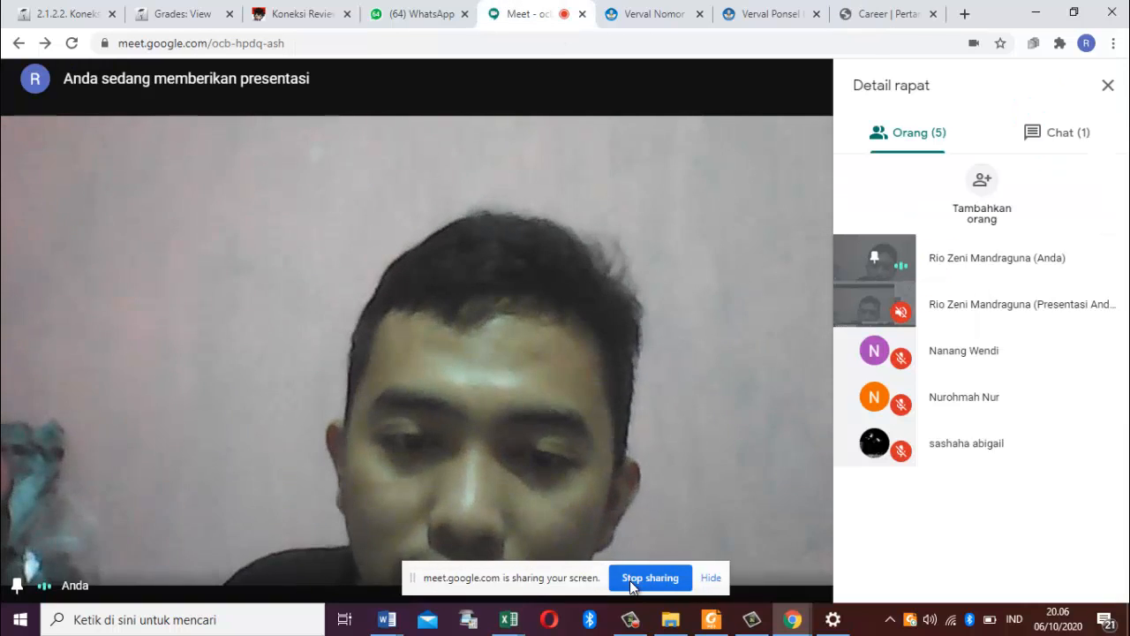
left_click(630, 580)
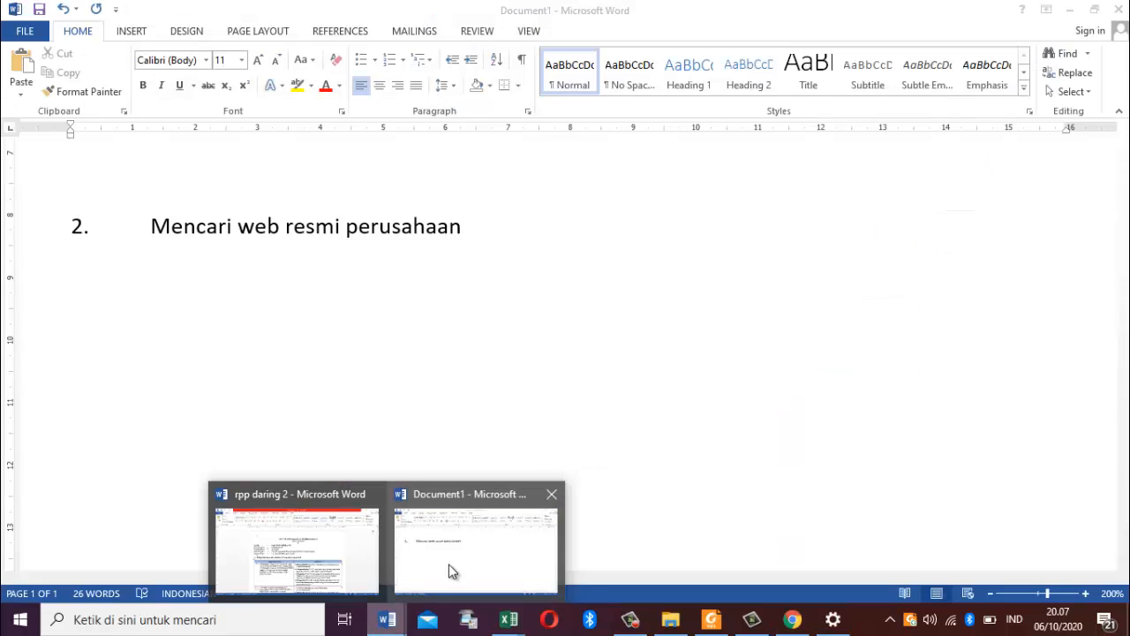
Step: Return to Document1 in Word and add item 3, "Mendaftar ke web resmi", below "Mencari web resmi perusahaan"
left_click(450, 571)
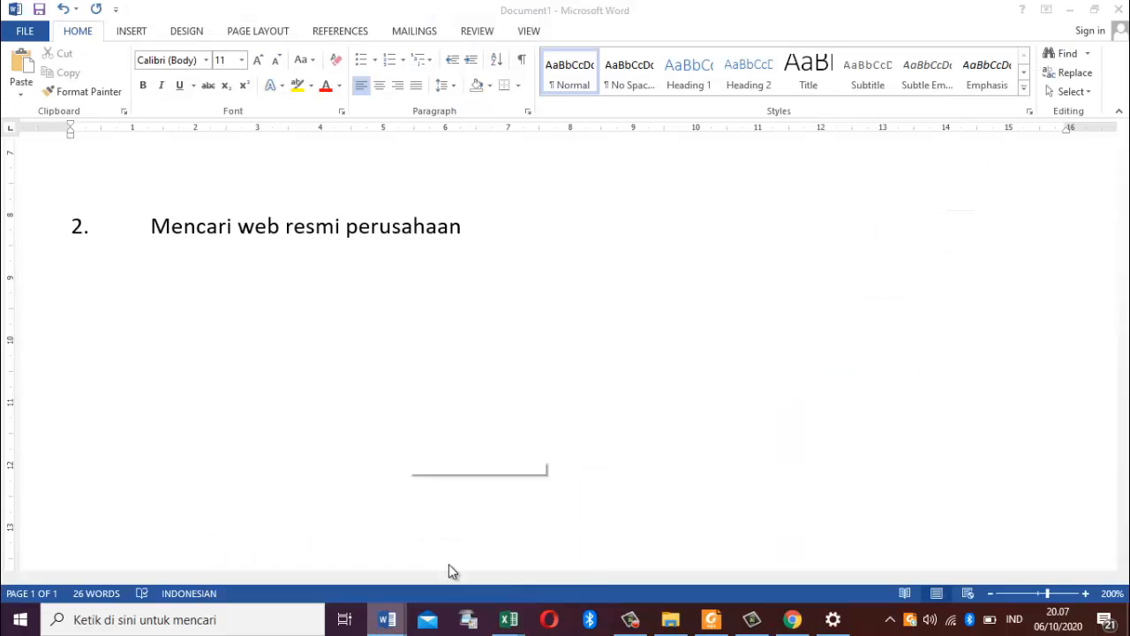
left_click(1123, 128)
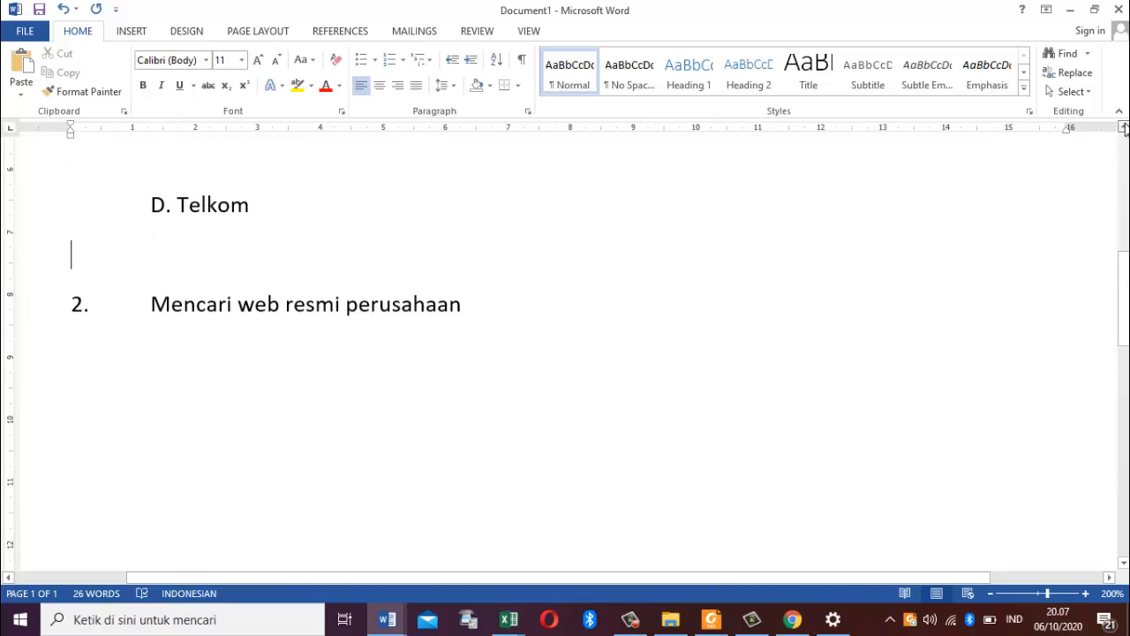
left_click_drag(1125, 129, 1126, 129)
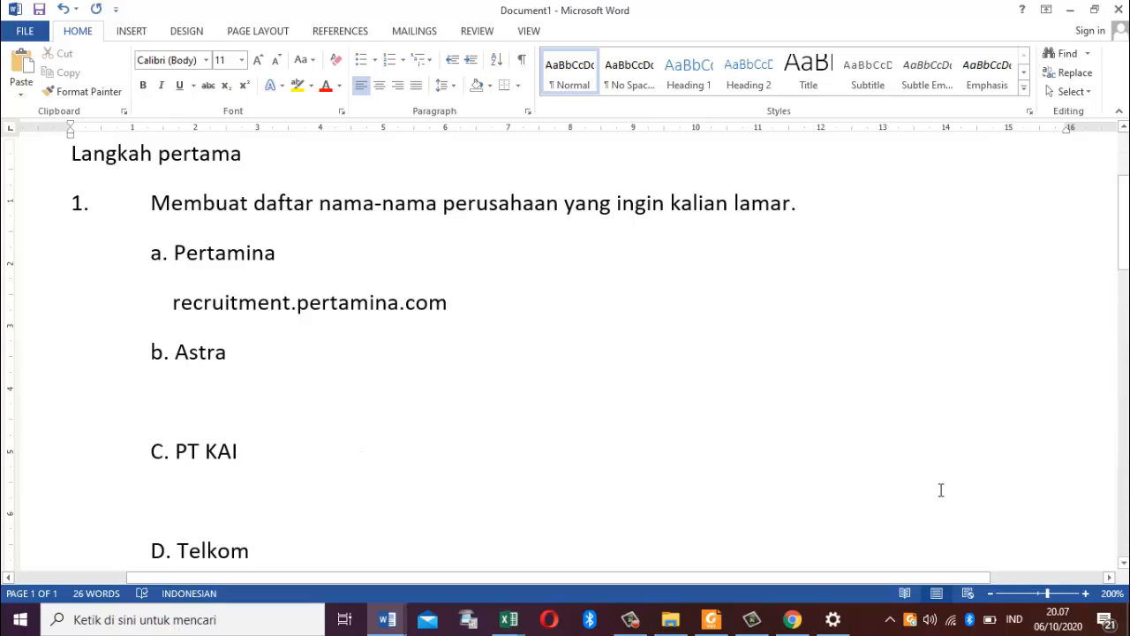
scroll(565, 353, "down", 5)
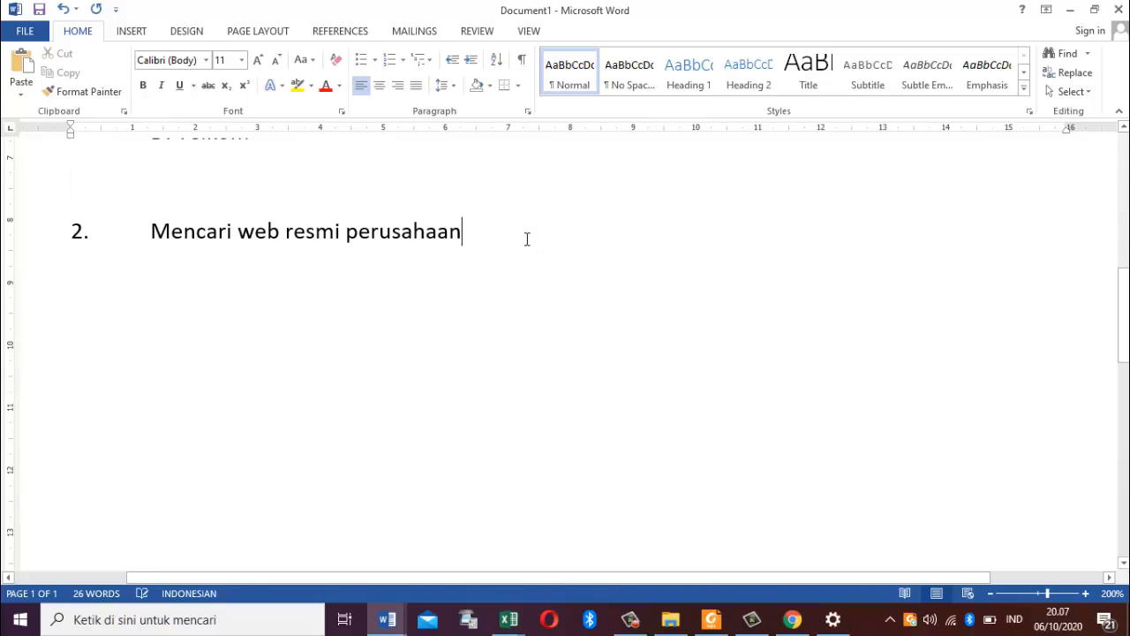
type("3.\t")
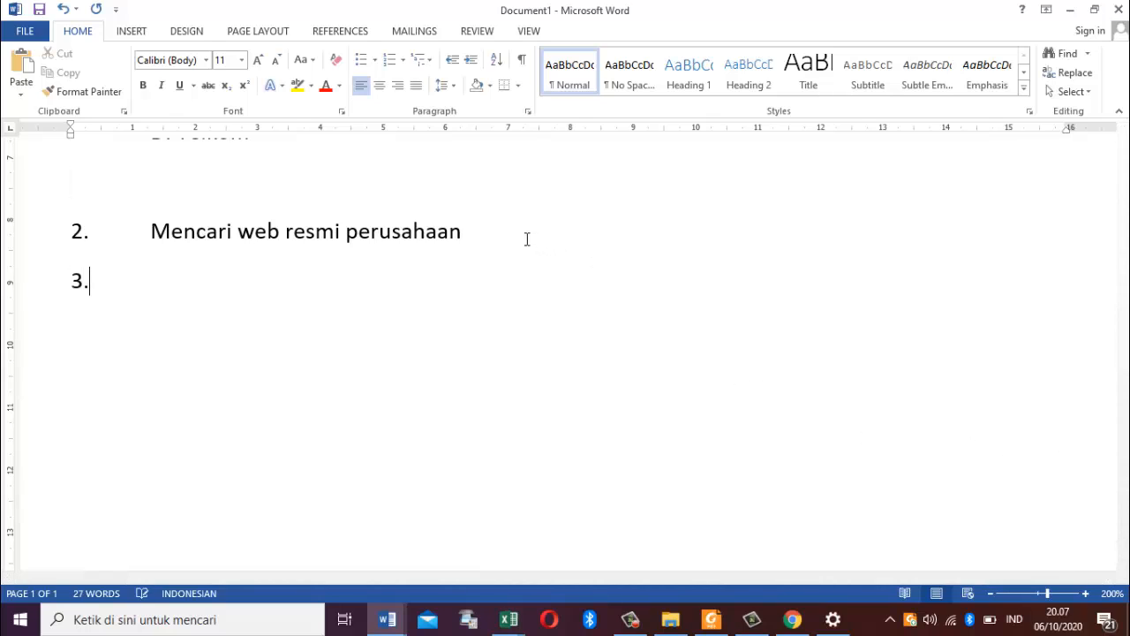
type("Mendaftar ")
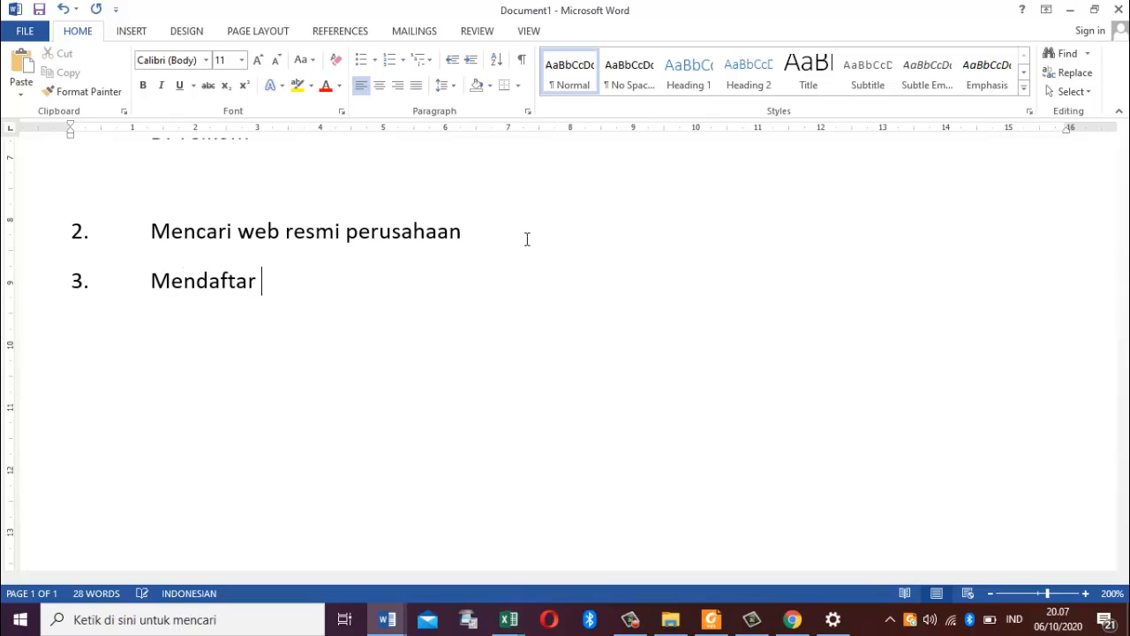
type("ke web resmi")
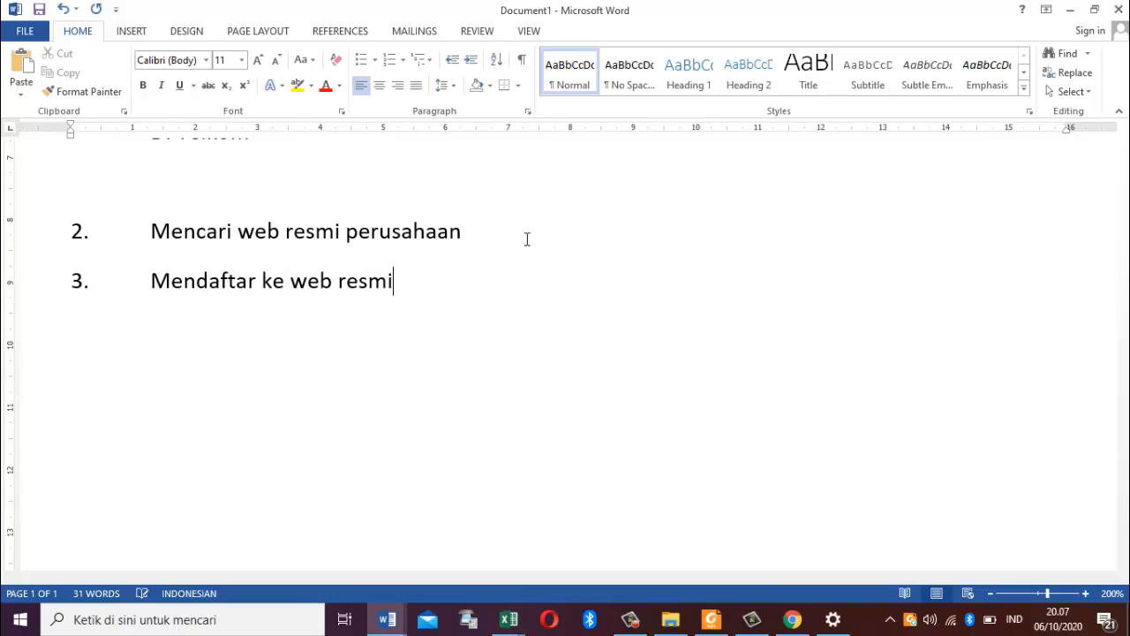
Step: Add item 4, "Verifikasi email", to the numbered list and start a new line below it
key("Return")
key("BackSpace")
type("4.")
key("BackSpace")
type("Verivika")
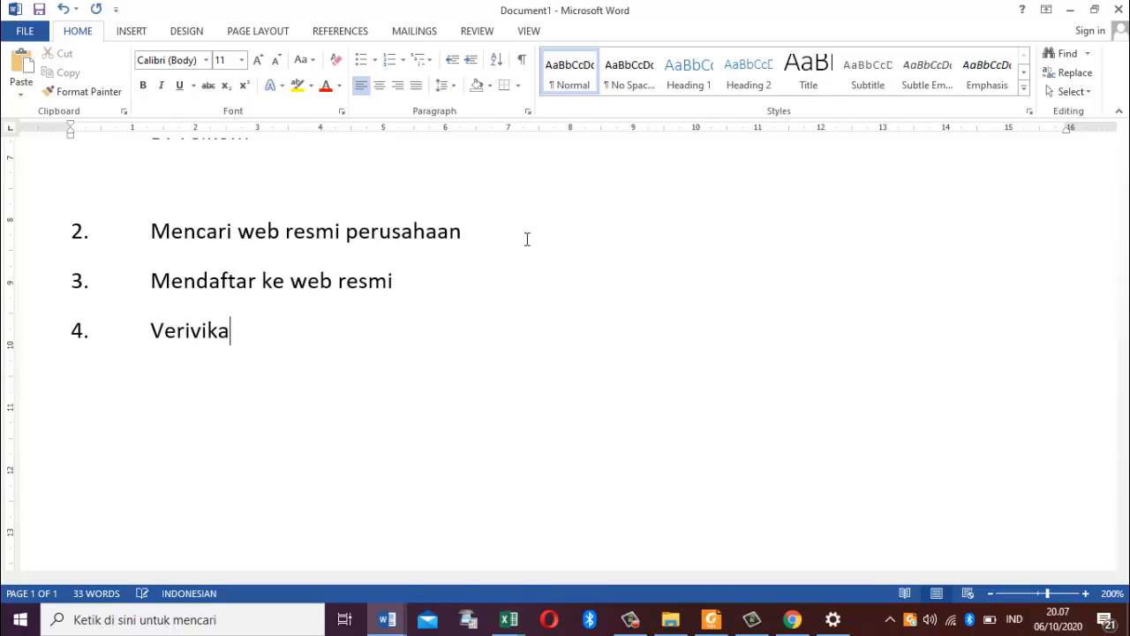
key("BackSpace")
key("BackSpace")
key("BackSpace")
key("BackSpace")
type("fikasi email ")
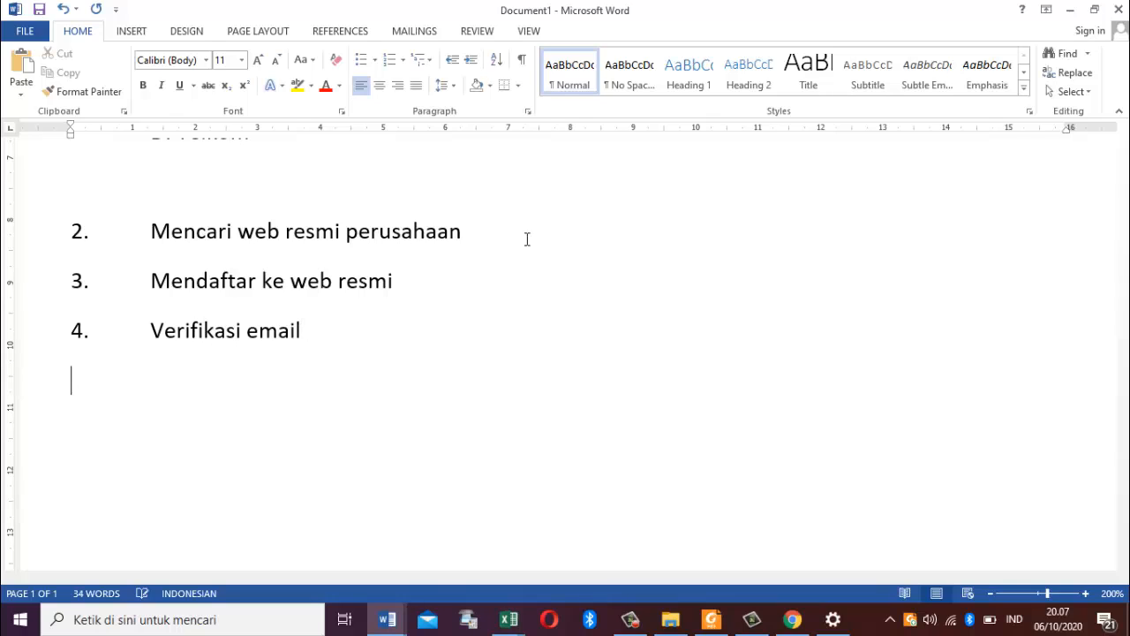
Step: Add item 5, "Login", and item 6, "Mengisi data yang ada di web tersebut", to the numbered list
type("5.\tLogin")
key("Return")
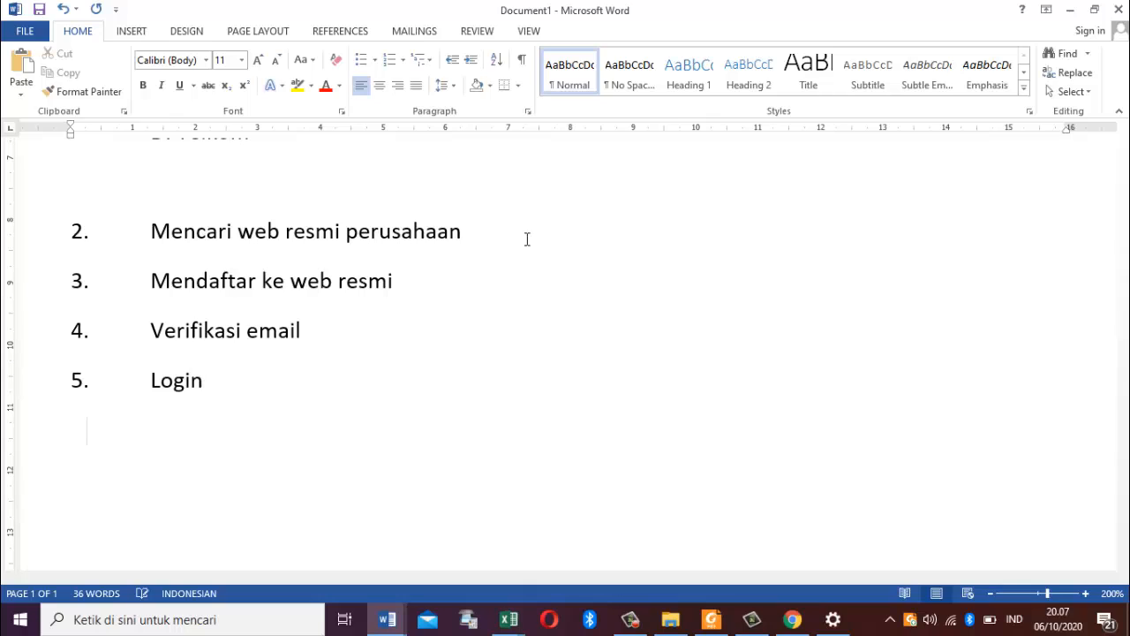
type("6. Mengi")
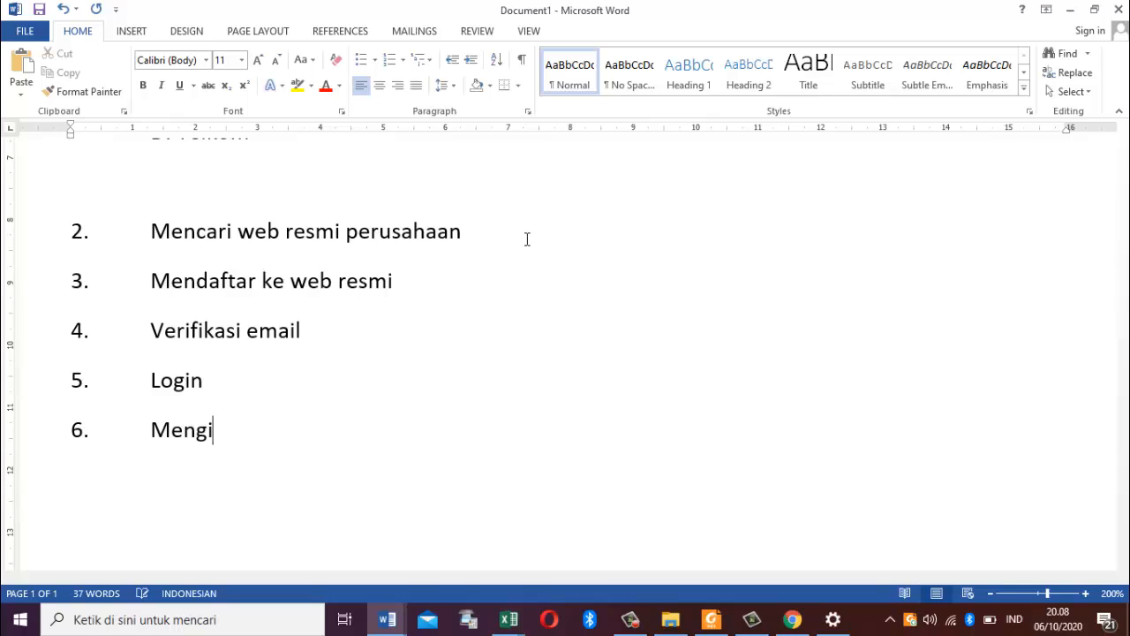
type("si data")
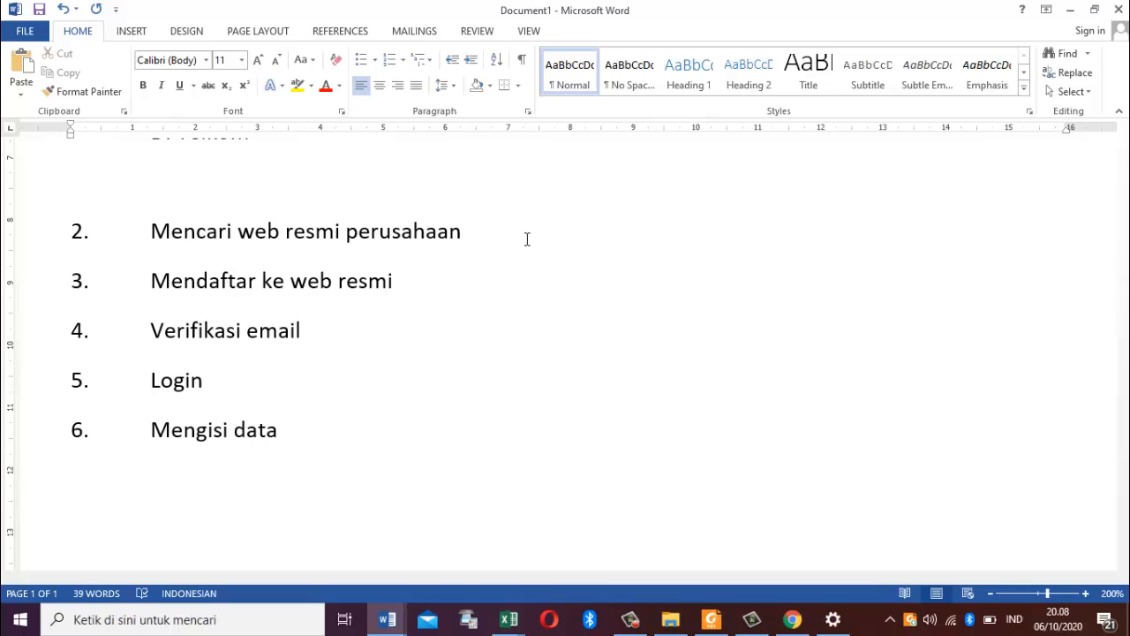
type(" yang ada di ")
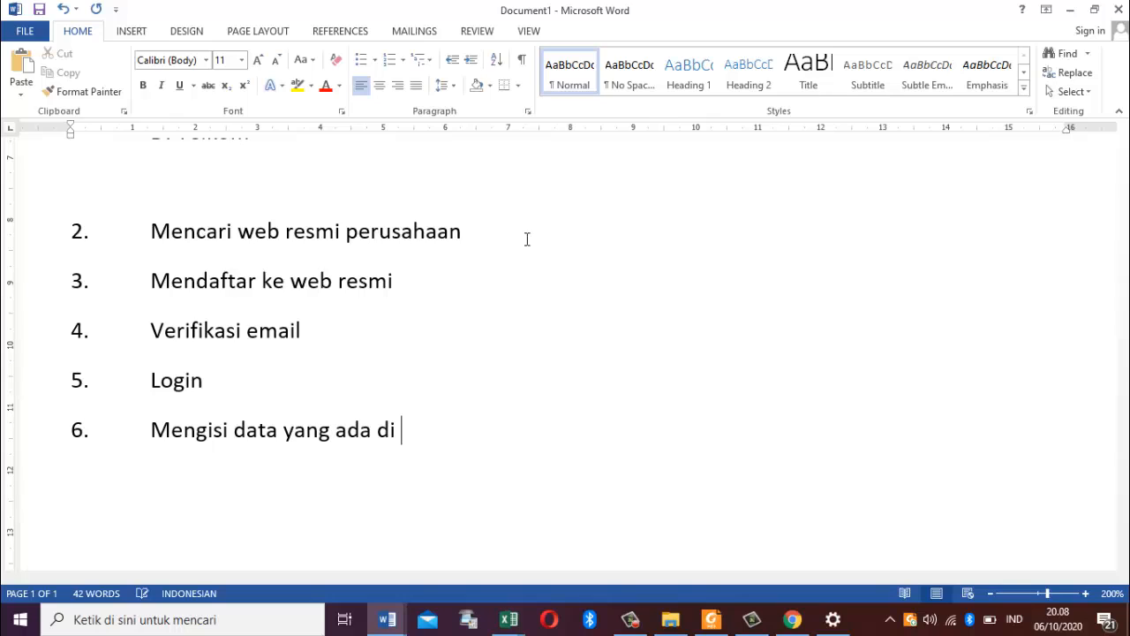
type("web te")
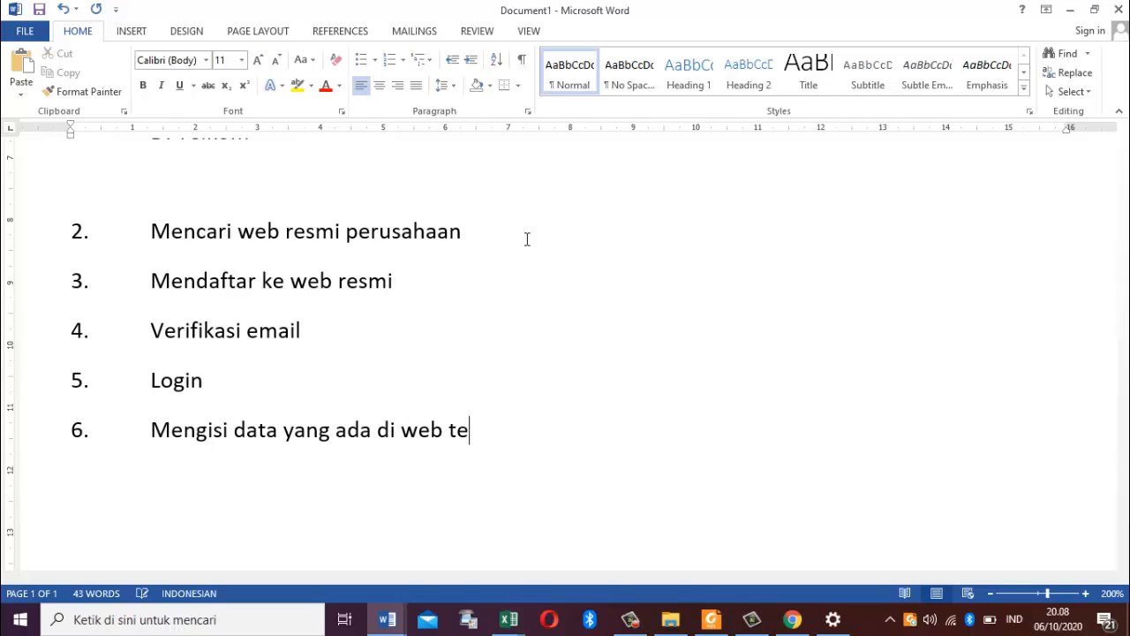
type("rsebut")
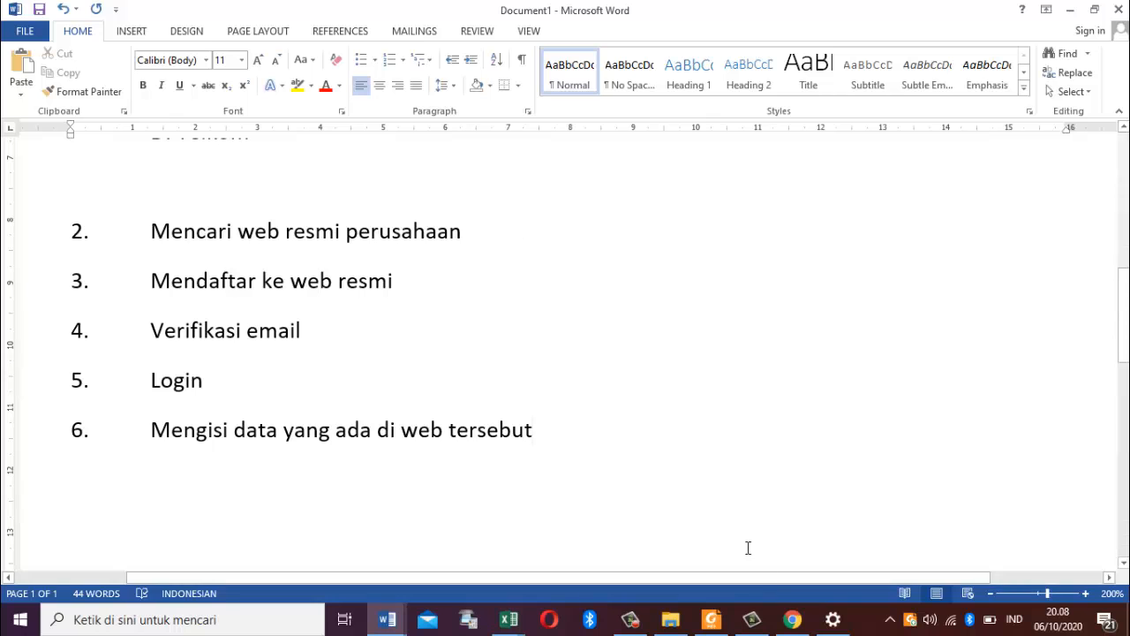
Step: Go to the Google Meet call and present the entire screen
left_click(792, 621)
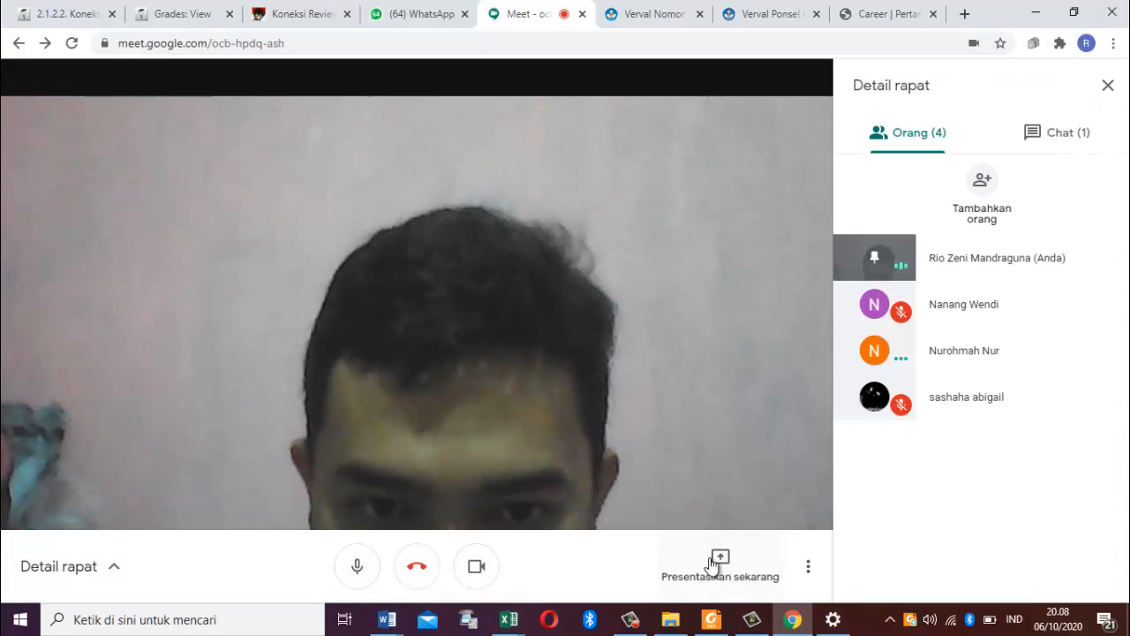
left_click(719, 568)
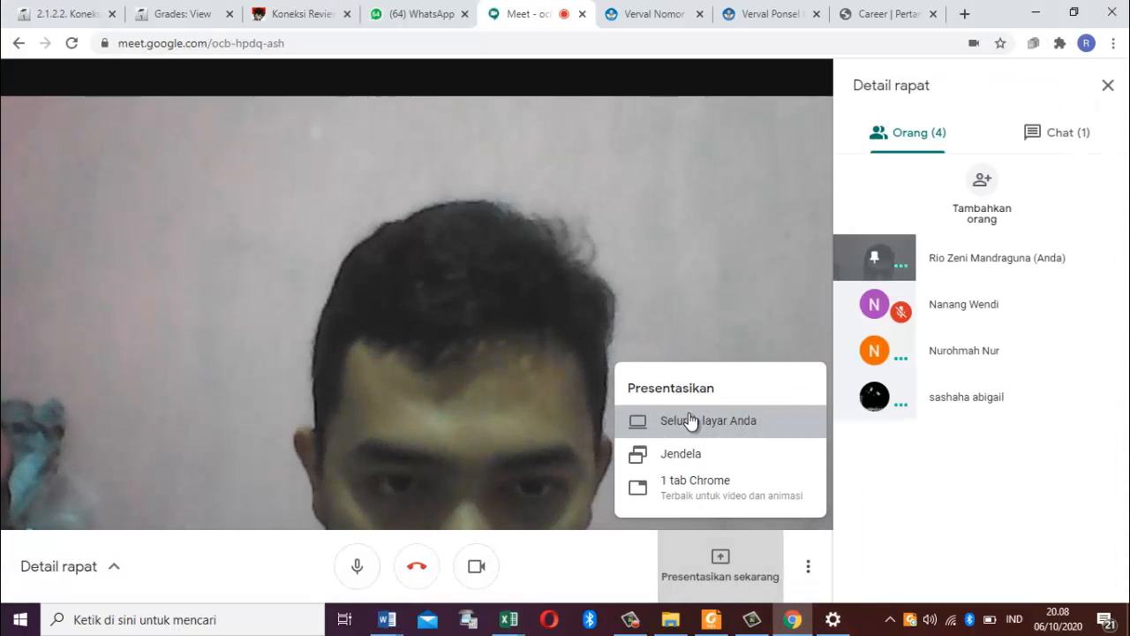
left_click(690, 422)
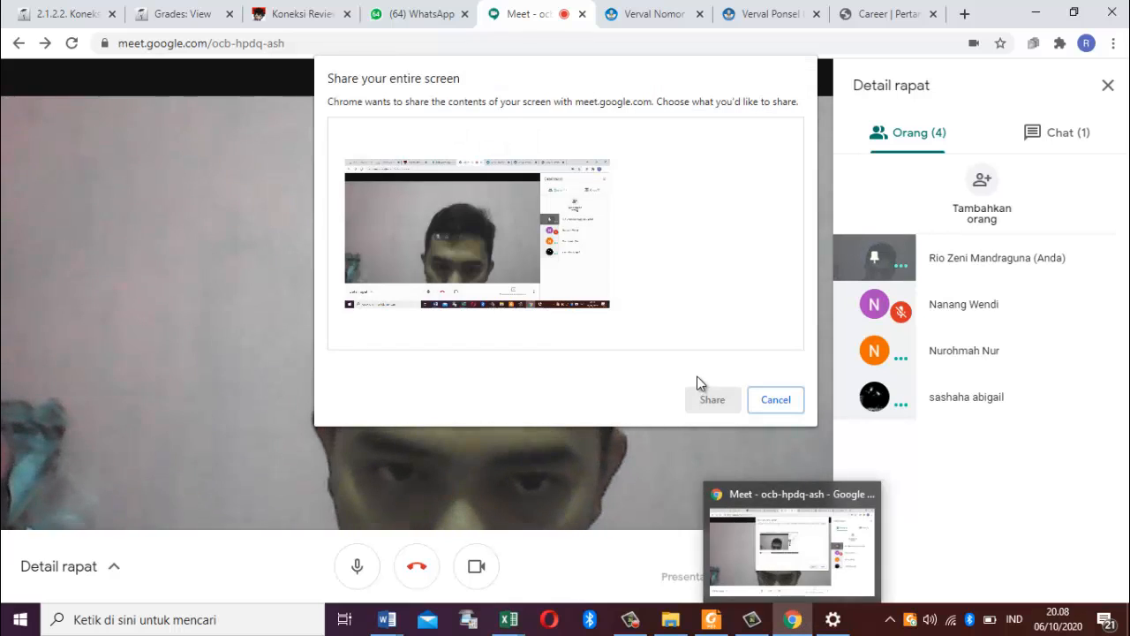
left_click(554, 247)
left_click(712, 399)
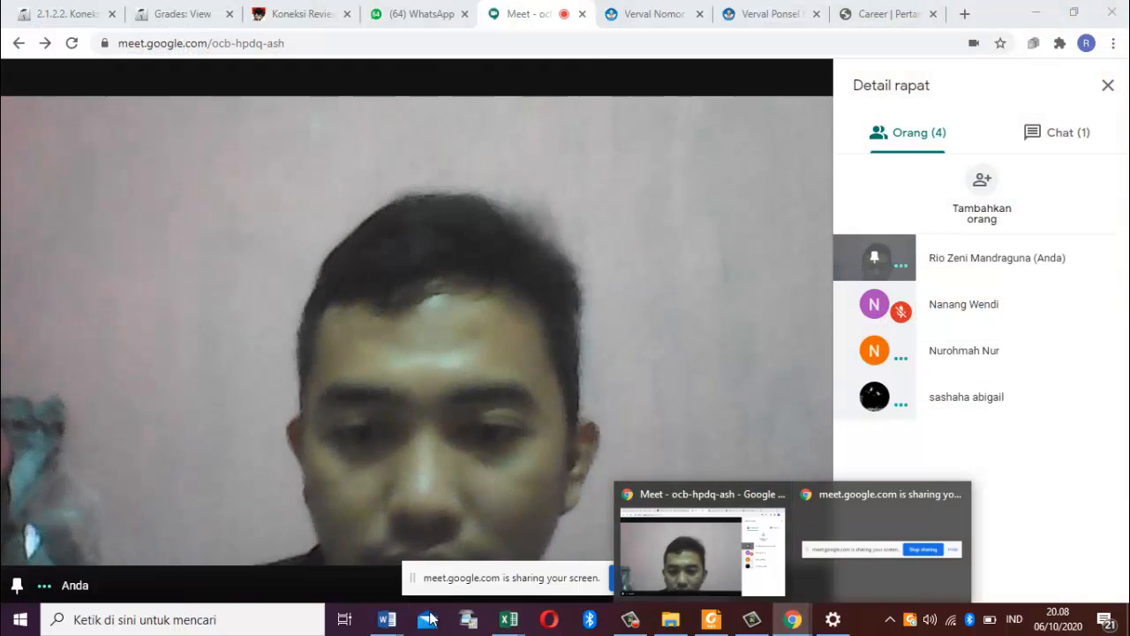
Step: Return to Document1 in Word and review the numbered steps from "Langkah pertama" through item 6
mouse_move(387, 620)
left_click(469, 563)
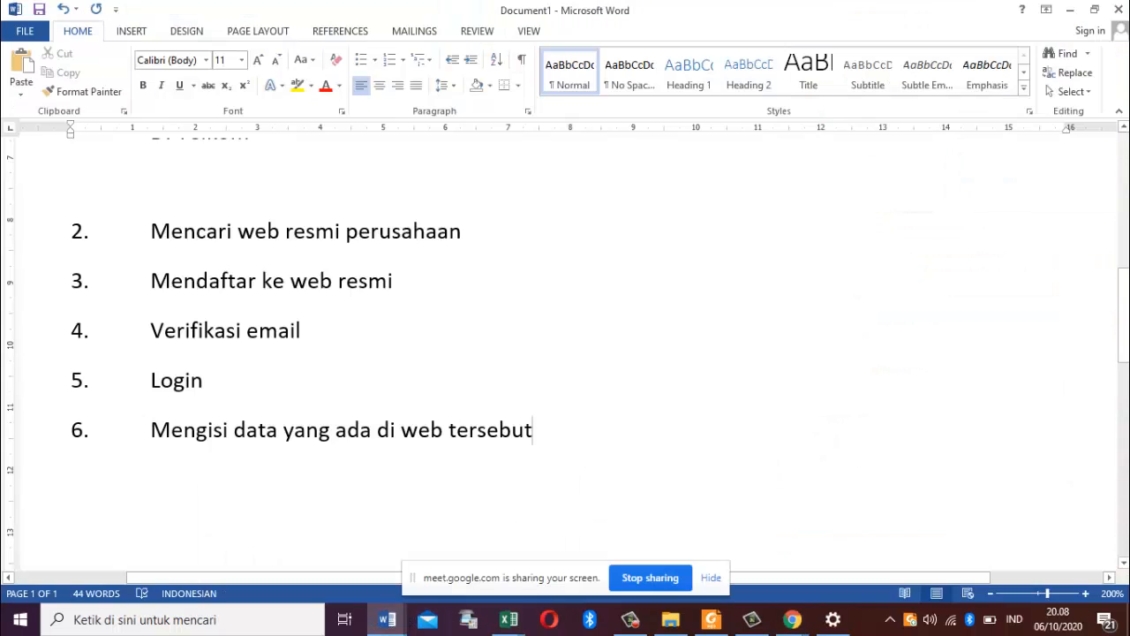
left_click(1125, 128)
scroll(1125, 133, "up", 8)
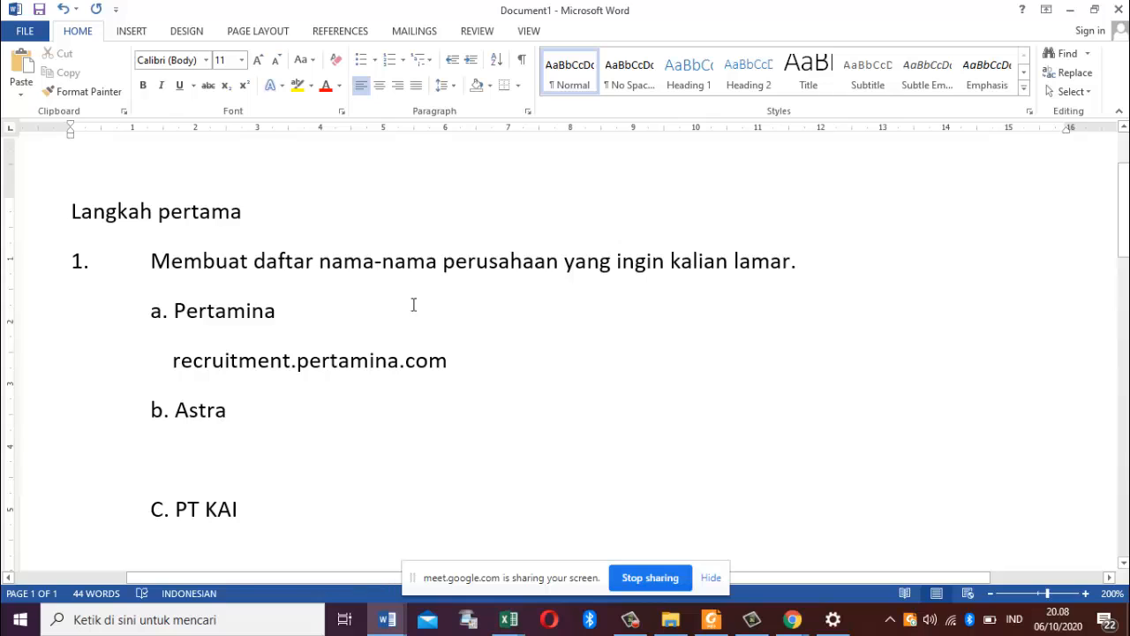
left_click(374, 302)
left_click(1124, 563)
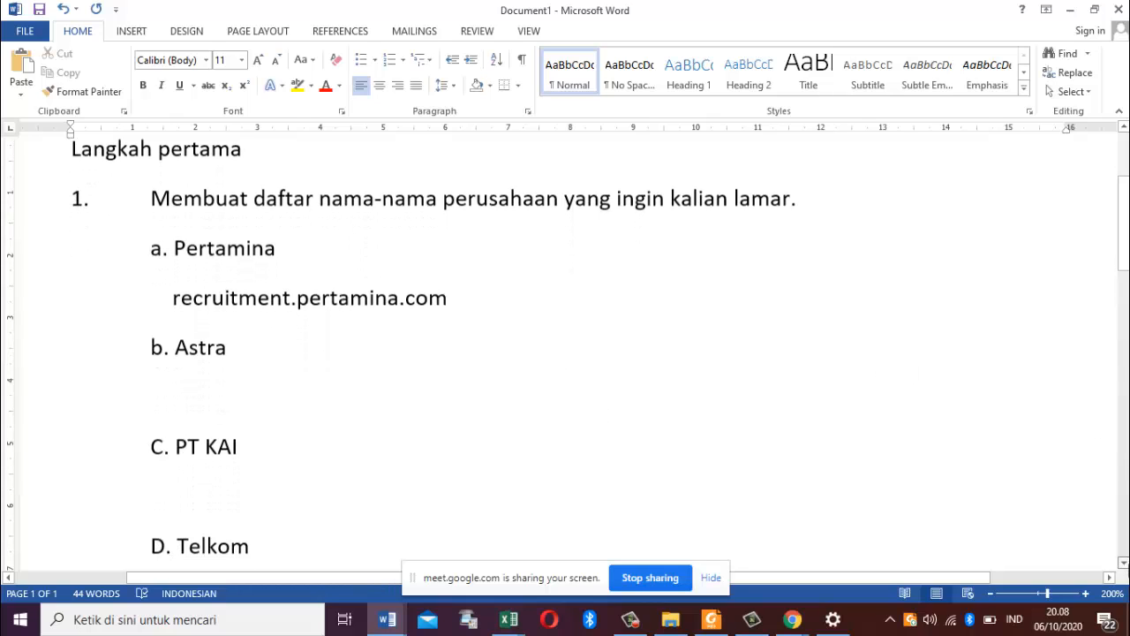
scroll(448, 359, "down", 5)
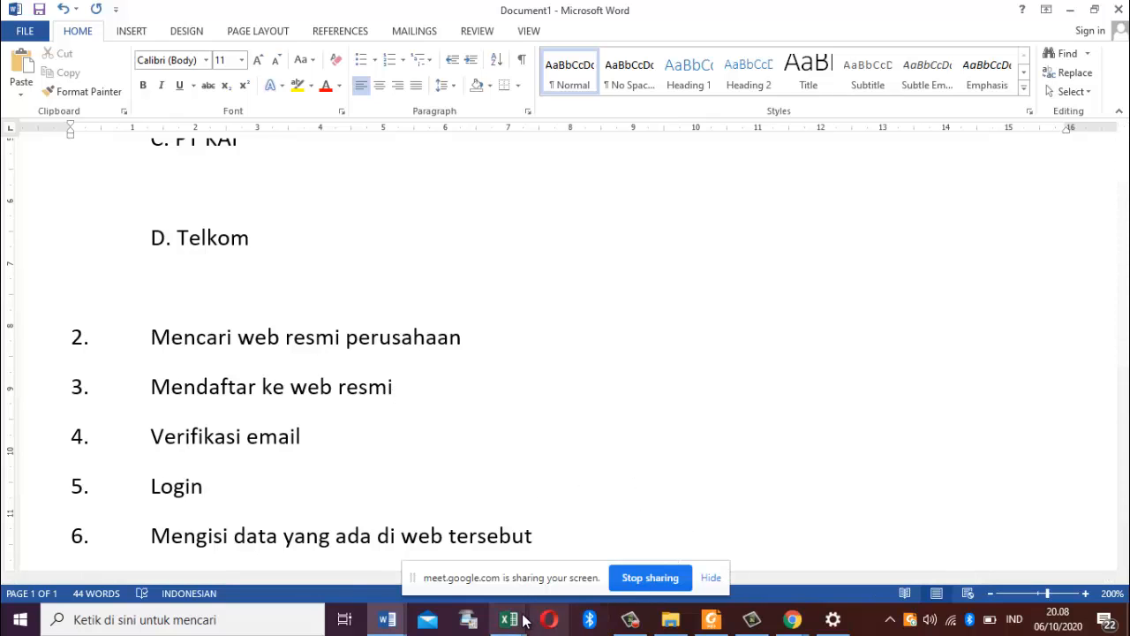
Step: Check the Google Meet call and return to Document1 in Word
left_click(793, 619)
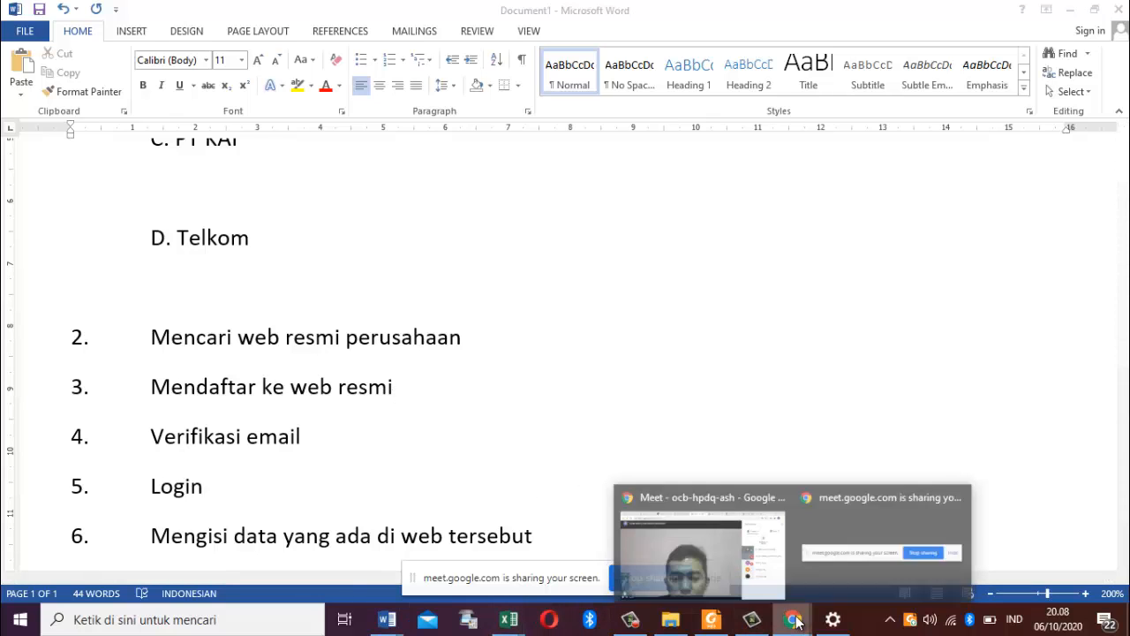
left_click(764, 572)
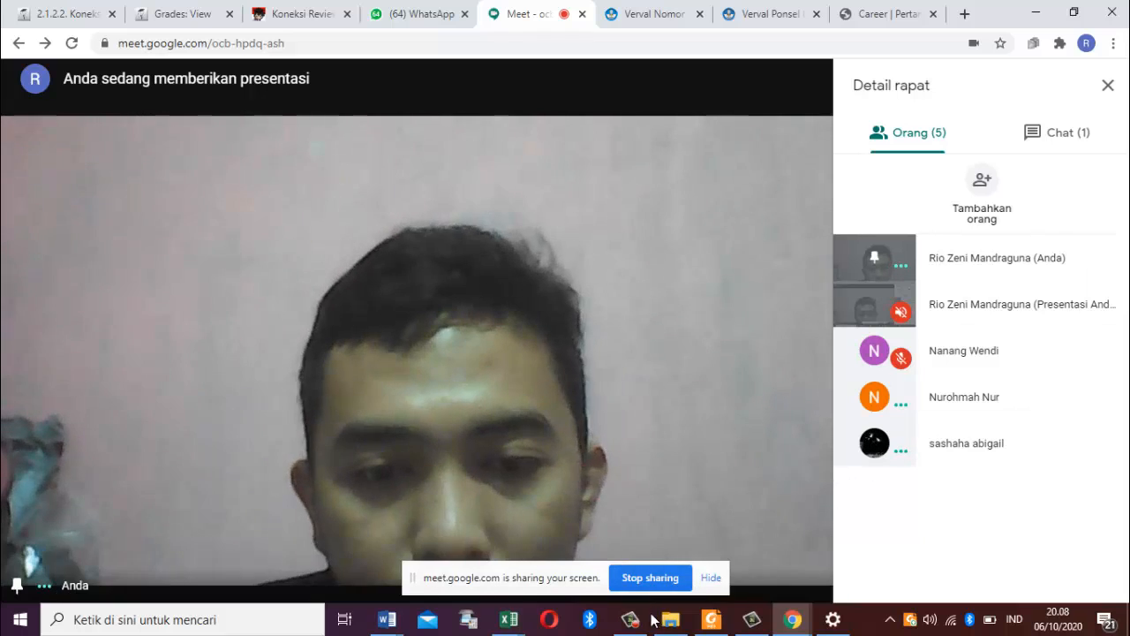
left_click(394, 623)
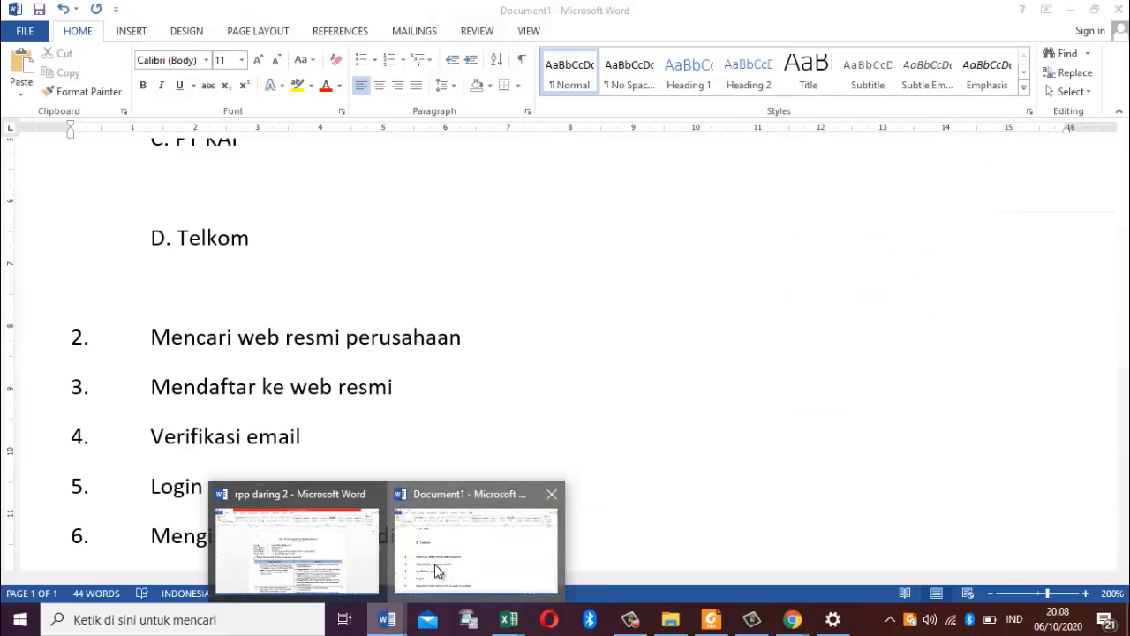
left_click(435, 564)
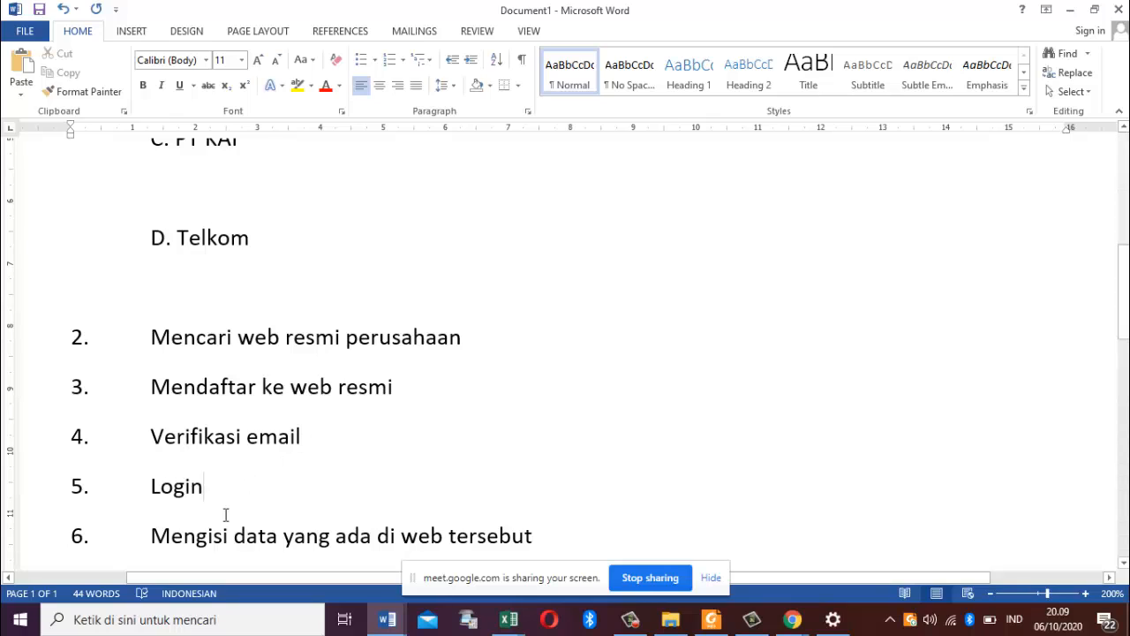
Step: Start item 7 of the numbered list below "Mengisi data yang ada di web tersebut", leaving its text empty
key("Down")
key("Down")
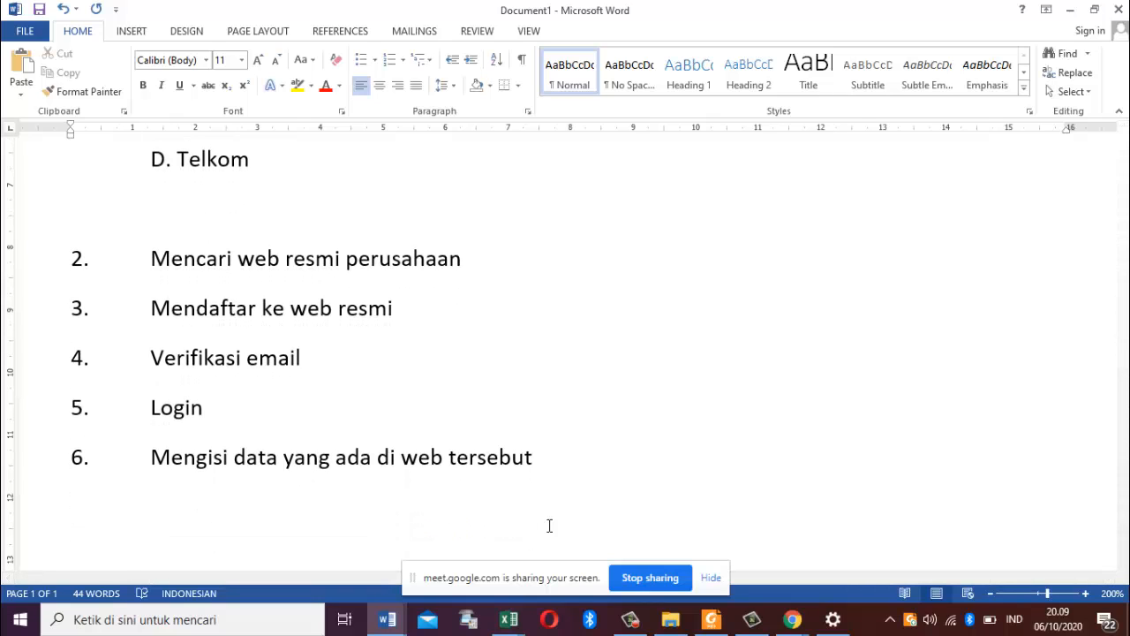
type("7.")
key("Tab")
Step: Switch to the Google Meet call and stop sharing the screen
left_click(793, 620)
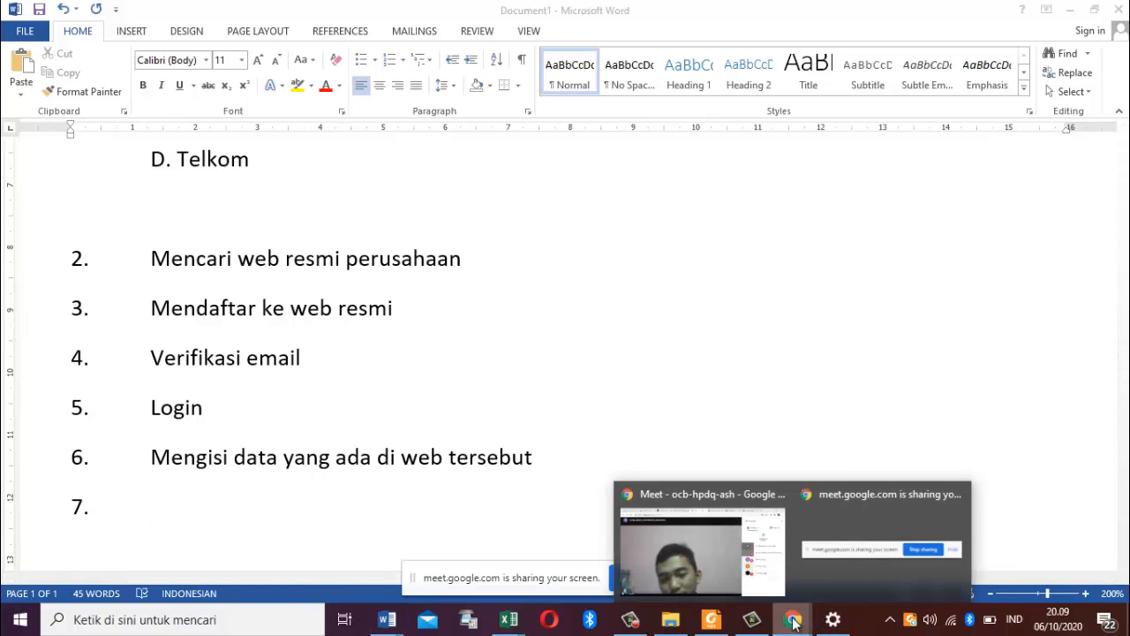
left_click(750, 574)
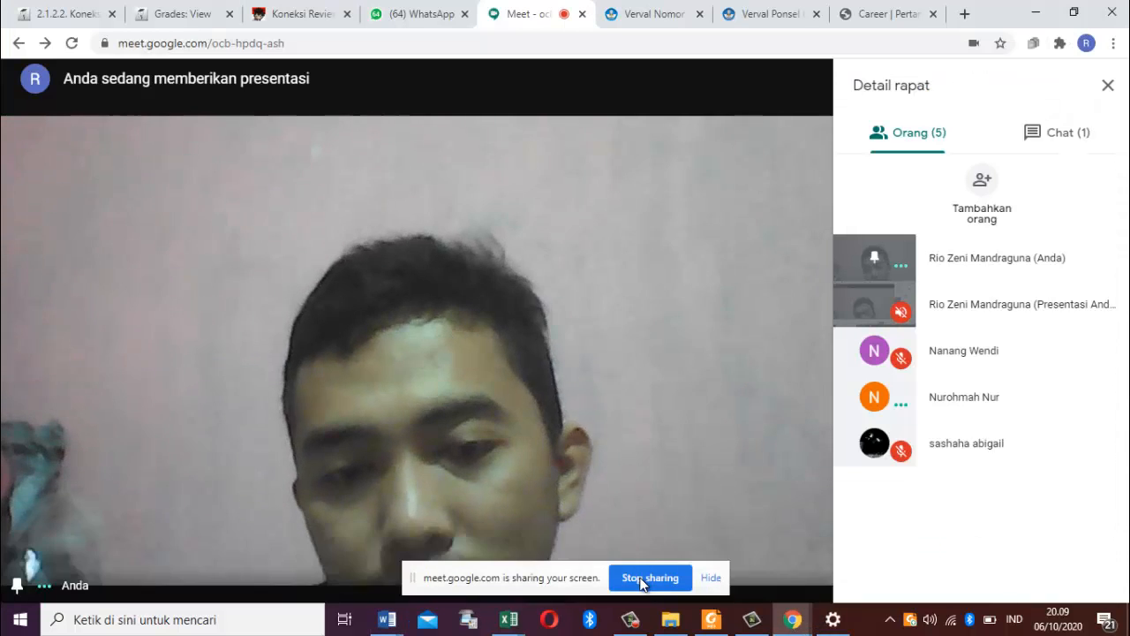
left_click(645, 578)
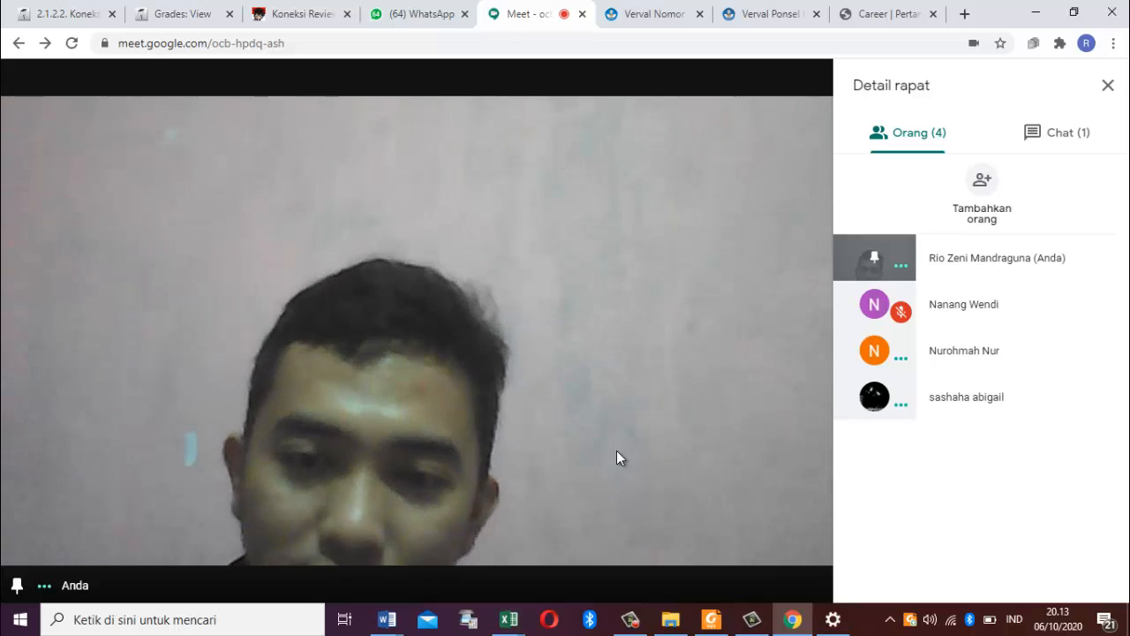
Step: Leave the Google Meet call
mouse_move(520, 456)
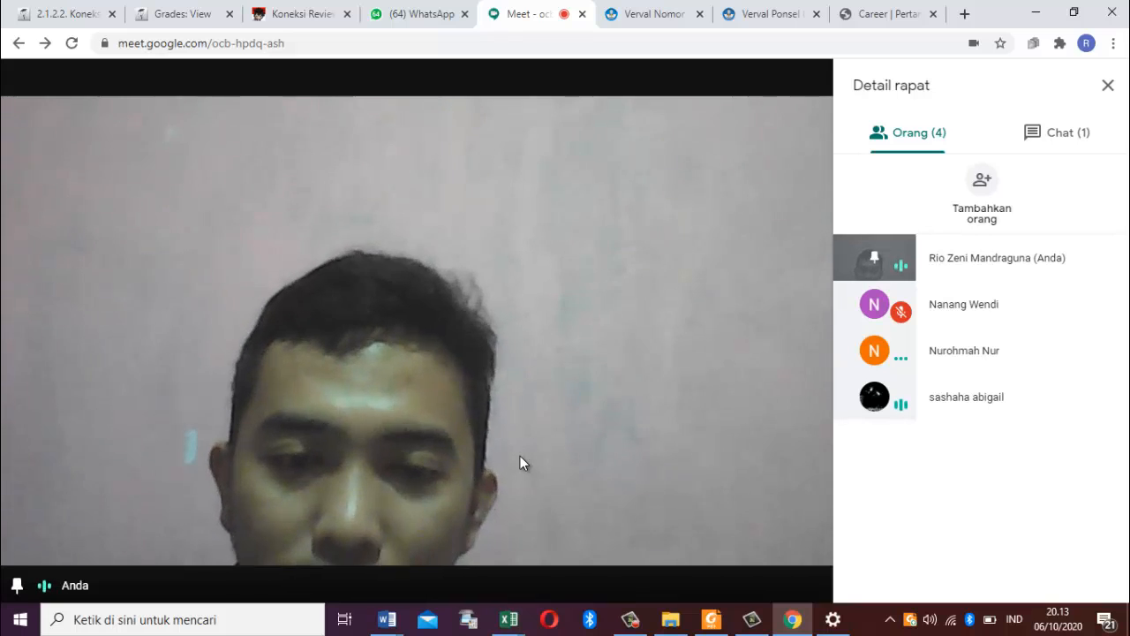
mouse_move(443, 501)
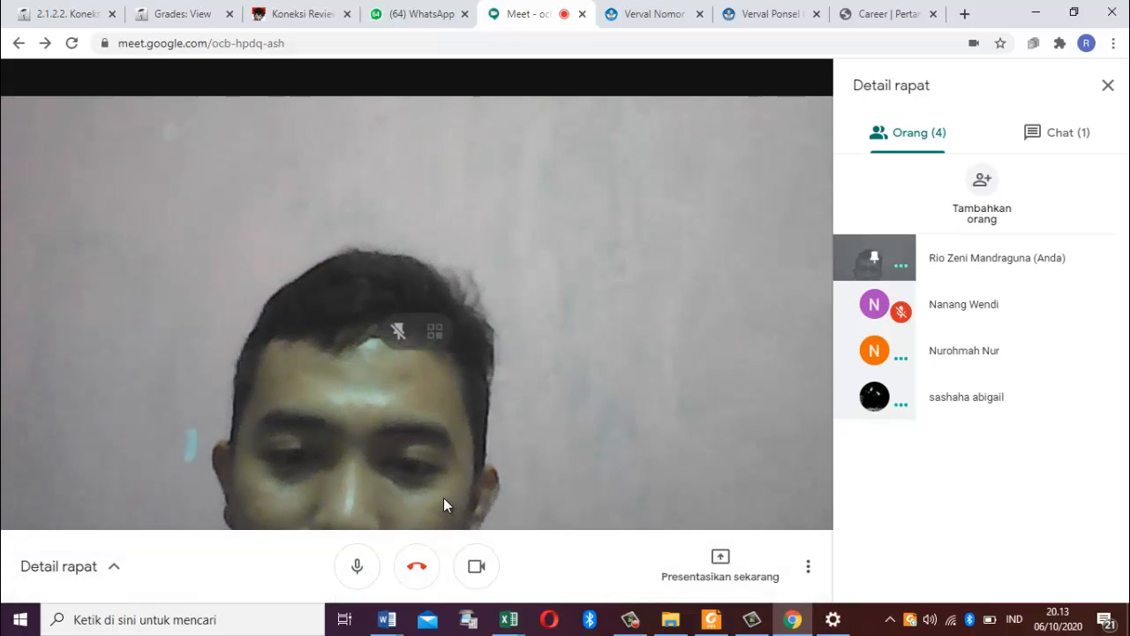
left_click(419, 570)
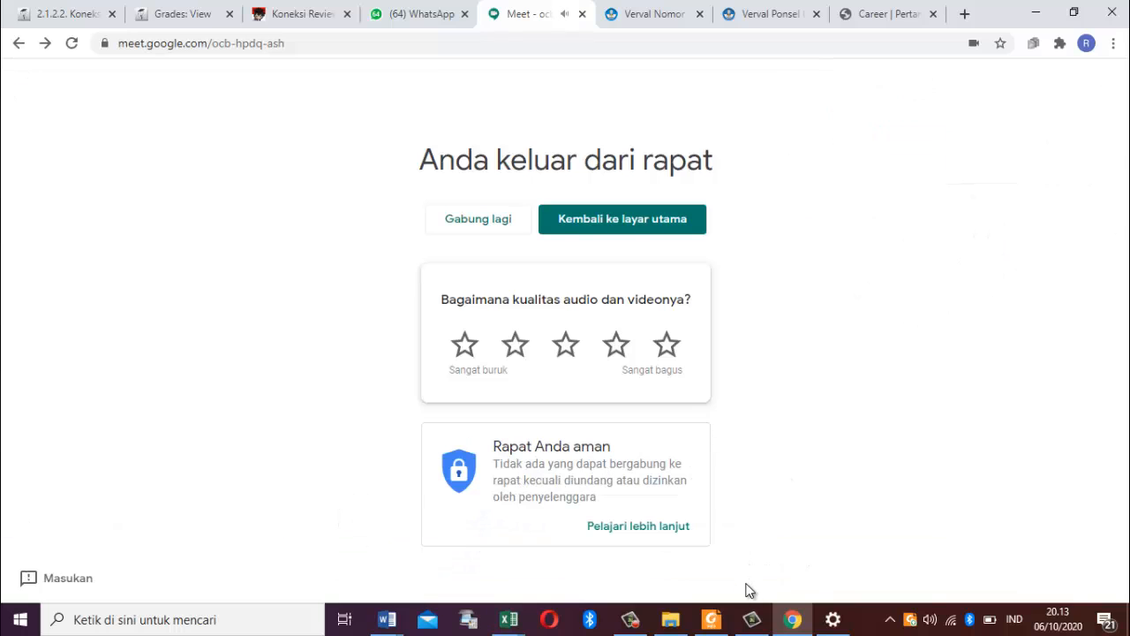
left_click(634, 618)
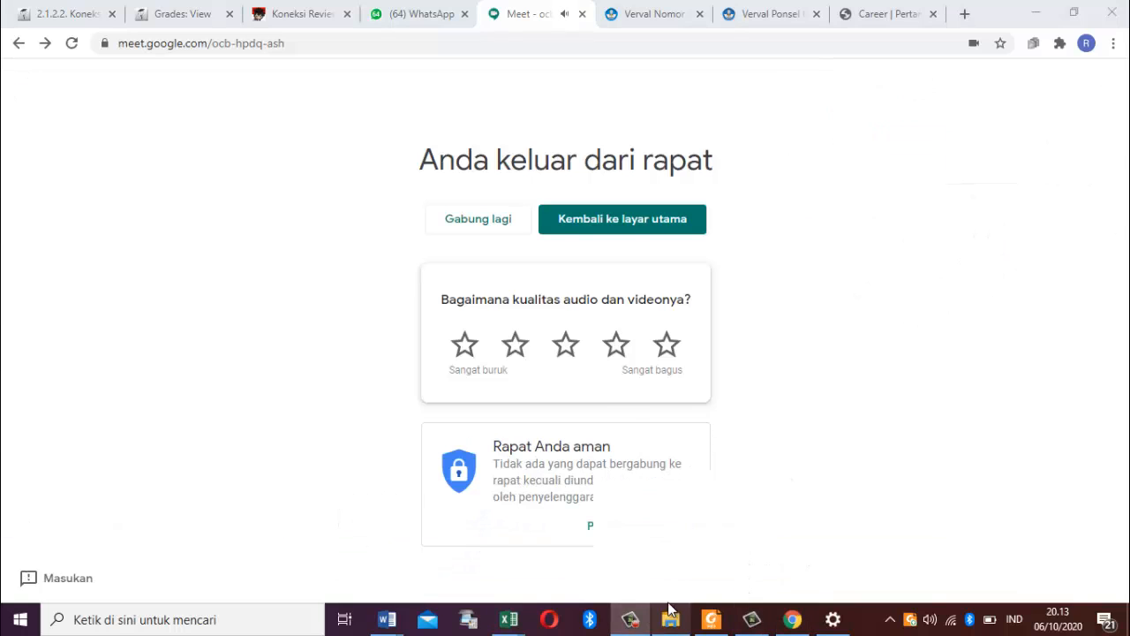